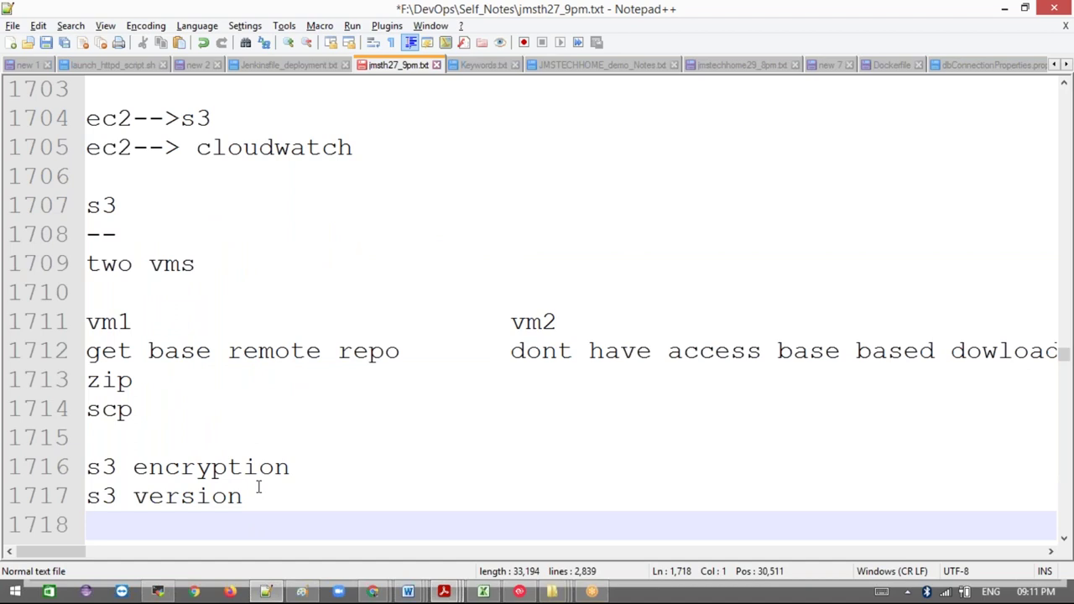
- Add blank lines below the S3 topics and insert the line "storage classes" directly under "s3 version"
key(Return)
key(Up)
key(Up)
key(Up)
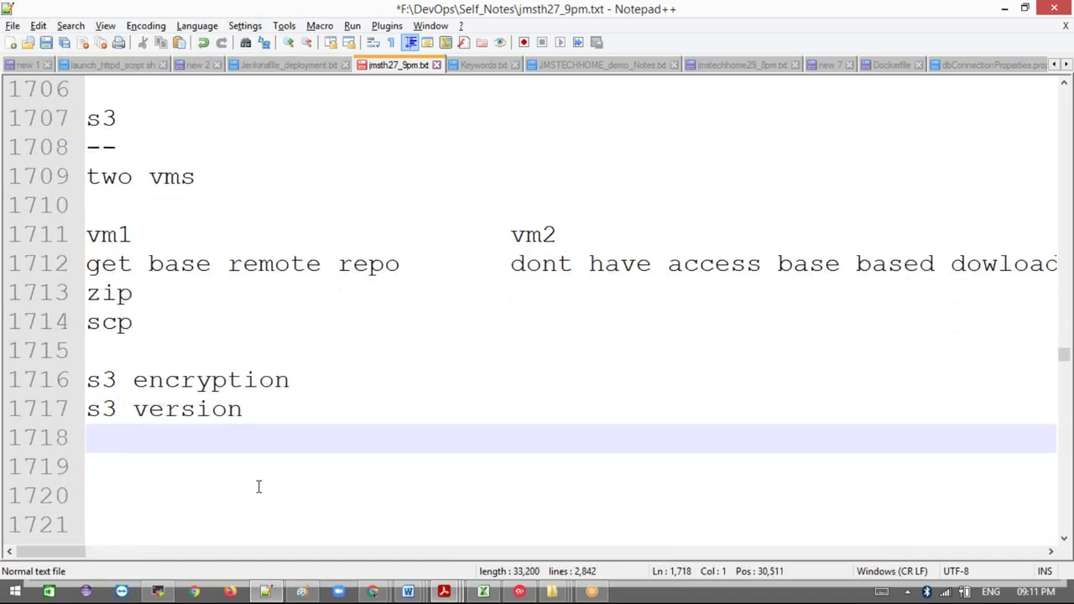
triple_click(211, 418)
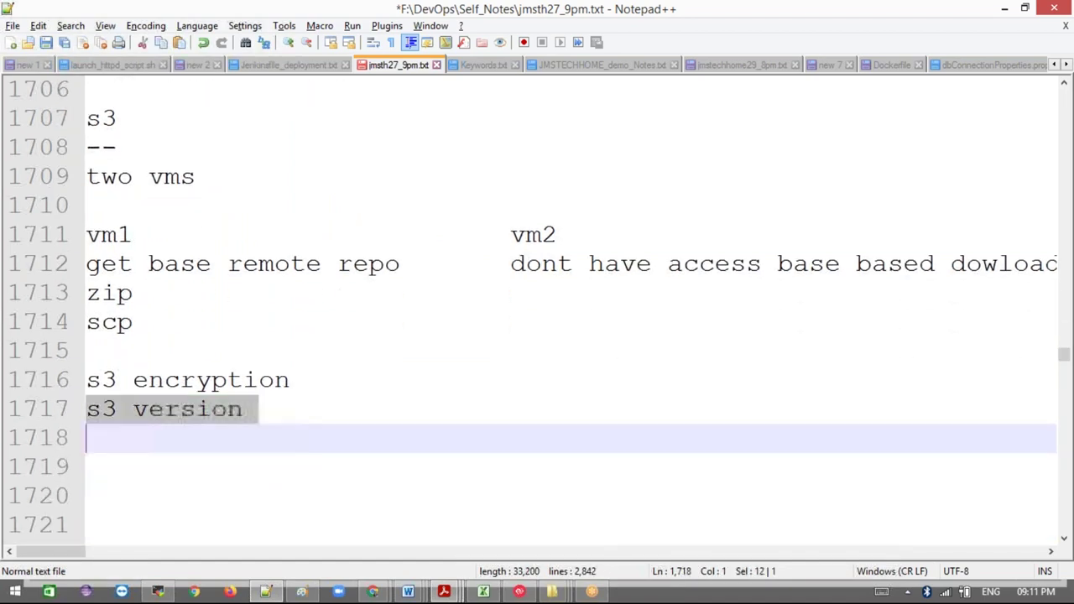
click(251, 410)
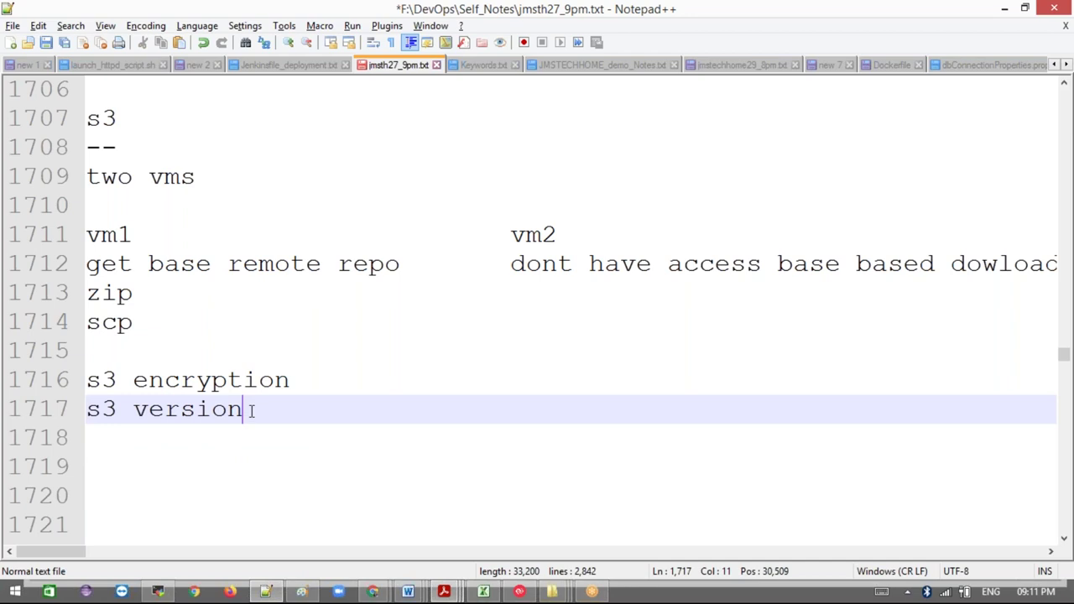
key(Return)
click(241, 410)
key(Return)
text(storage)
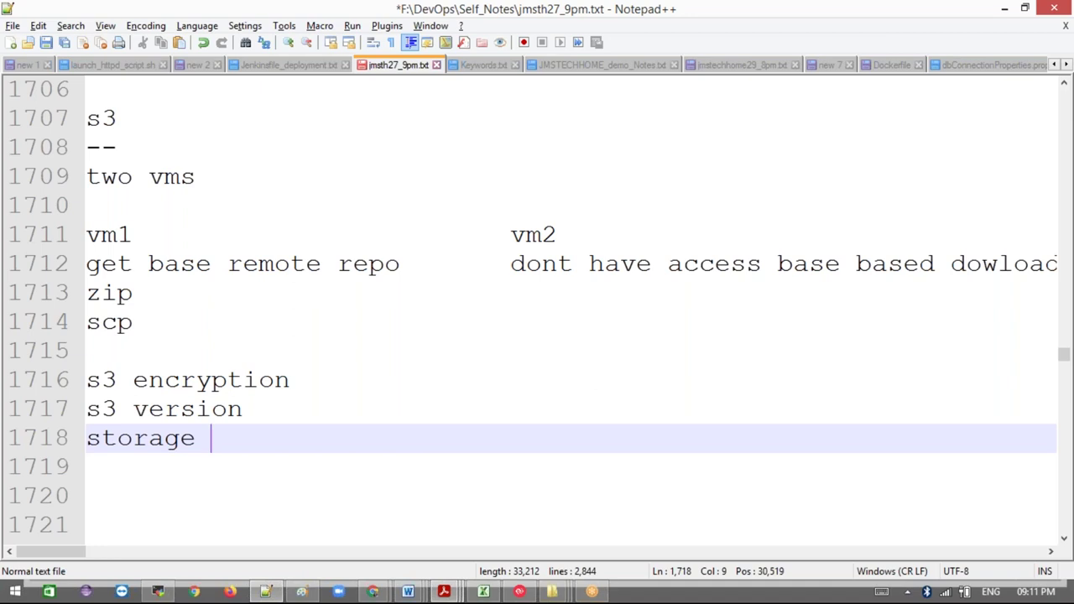
text( classes)
key(Return)
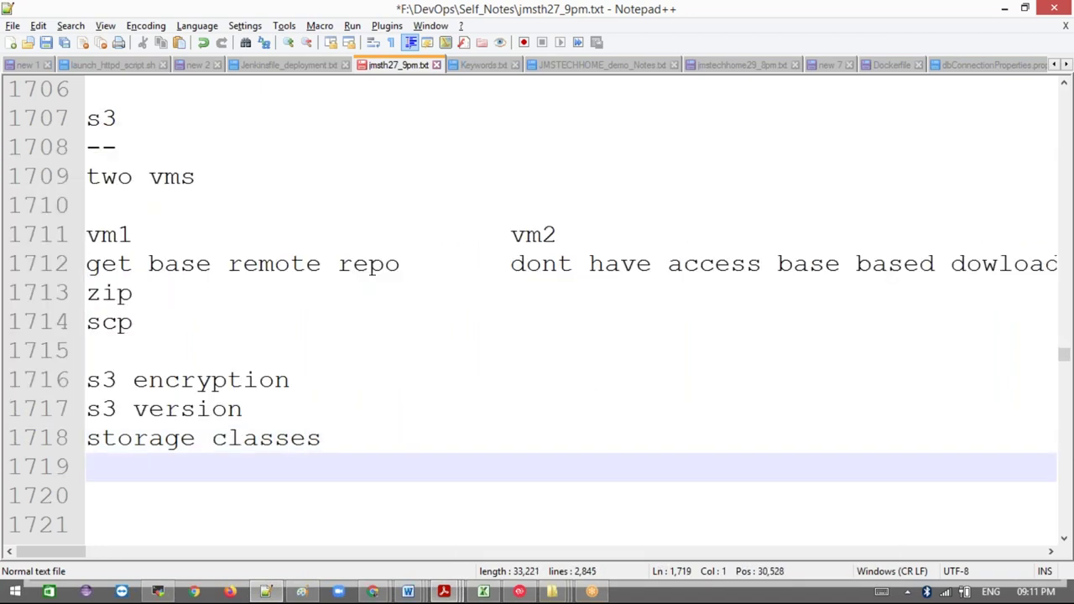
- Add more blank lines at the end of the S3 topics and enter "cros" under "storage classes"
key(Return)
key(Return)
key(Return)
key(Return)
key(Return)
key(Return)
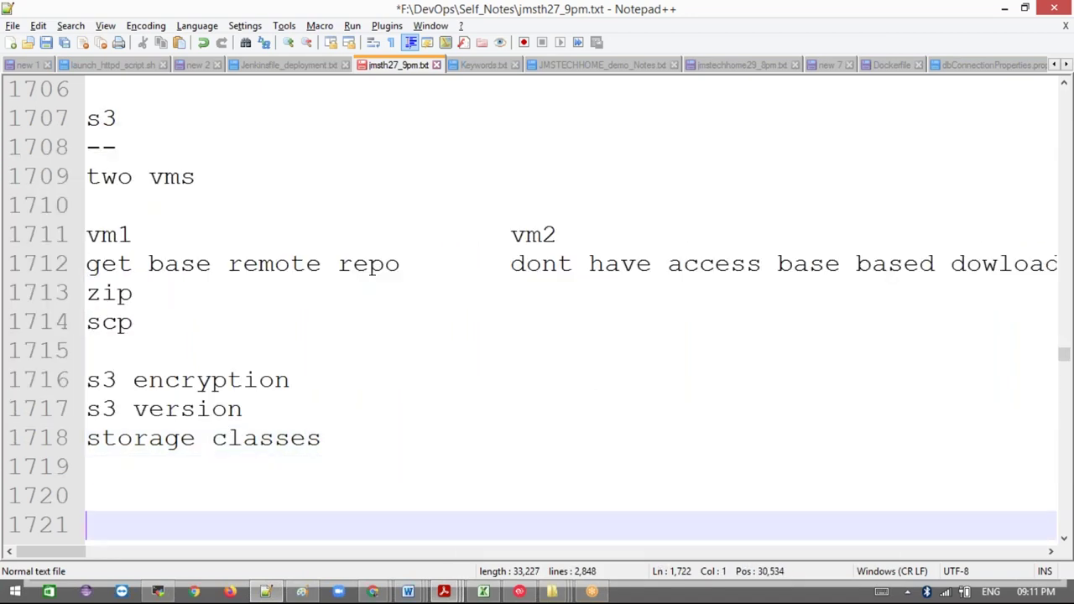
key(Up)
key(Up)
key(Up)
key(Up)
key(Up)
key(Up)
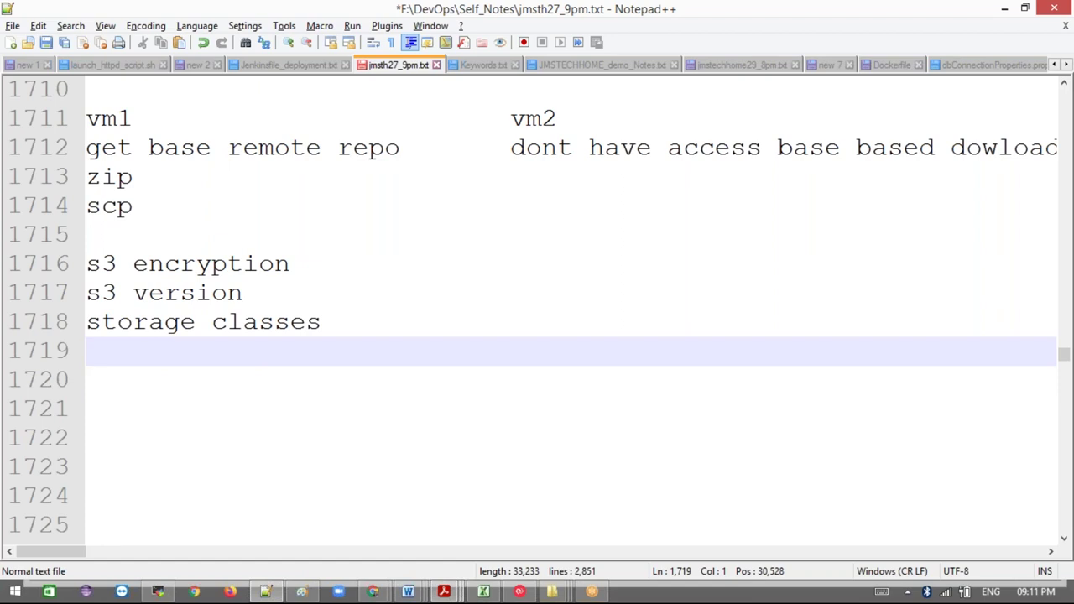
text(cro)
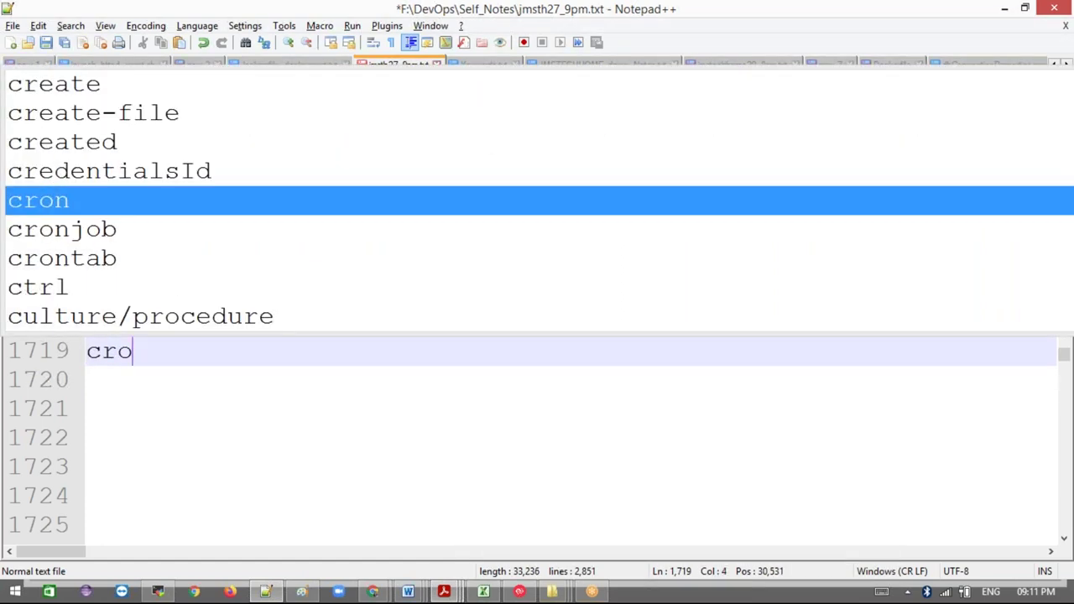
text(s)
key(Return)
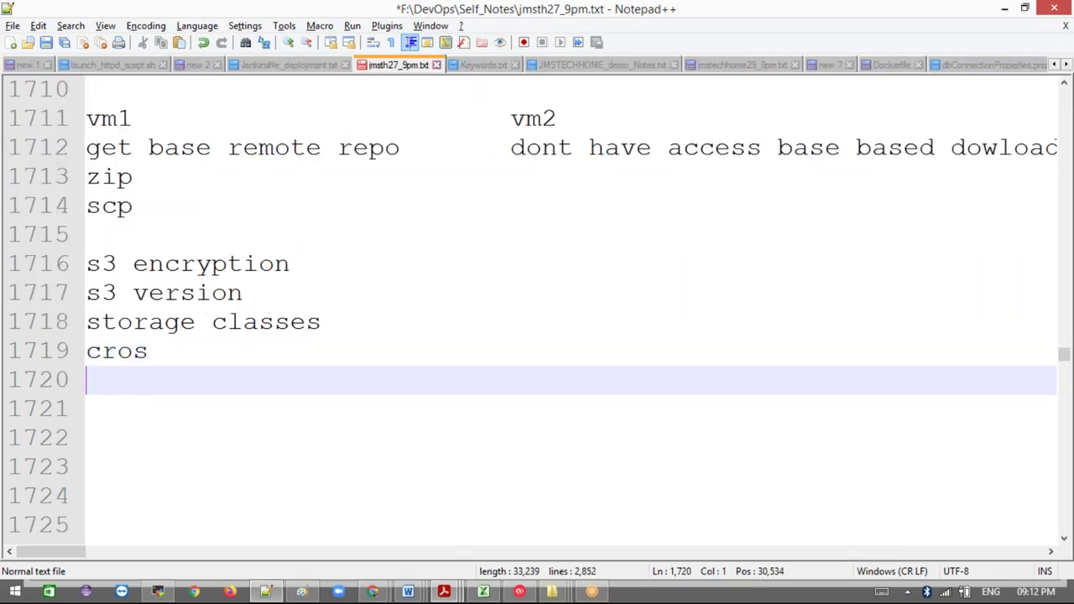
- Highlight the list of S3 topics in the notes, and then the "s3 version" line on its own
drag(149, 351, 88, 235)
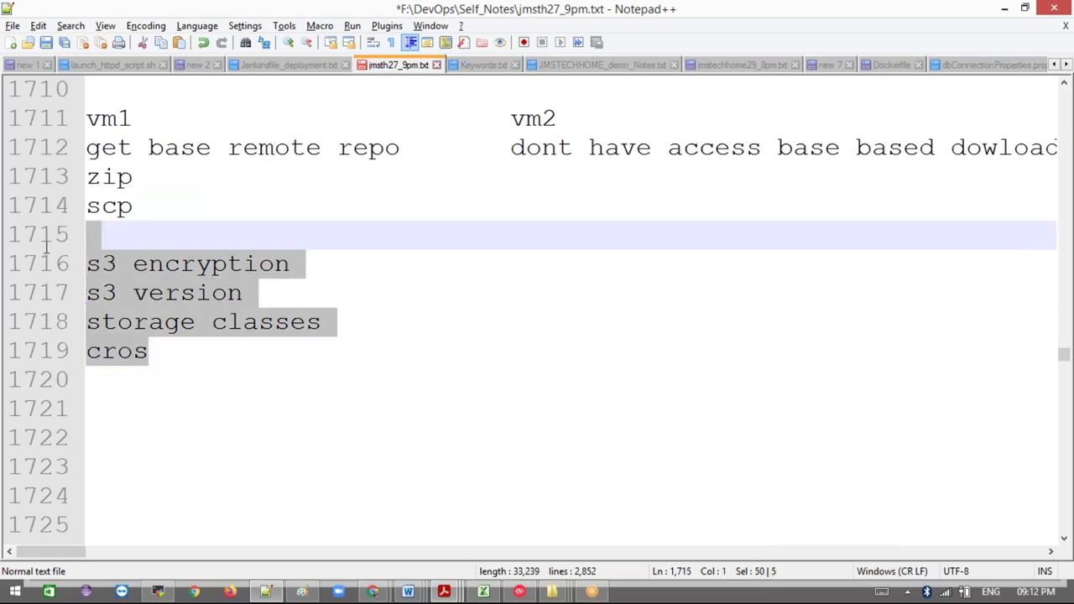
click(179, 389)
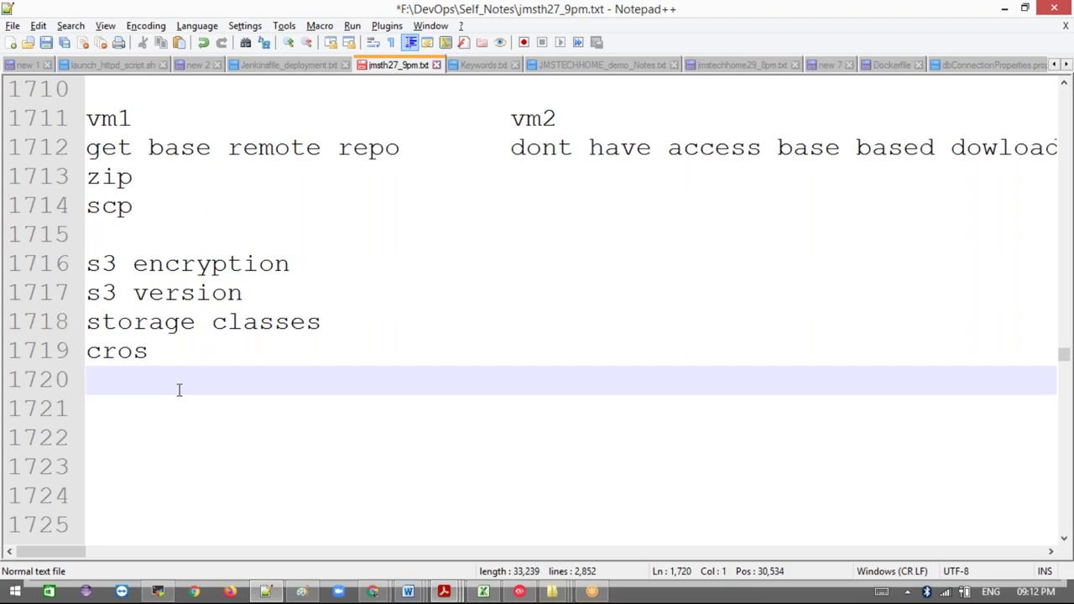
triple_click(185, 292)
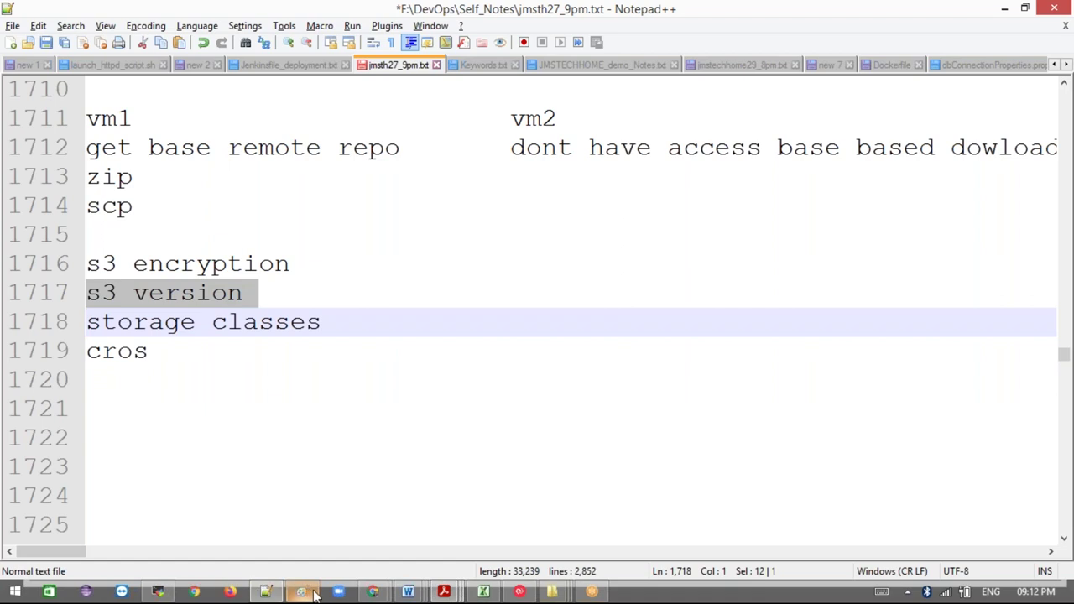
- Switch to the AWS console in Chrome and open the S3 service's bucket list
click(372, 591)
click(303, 501)
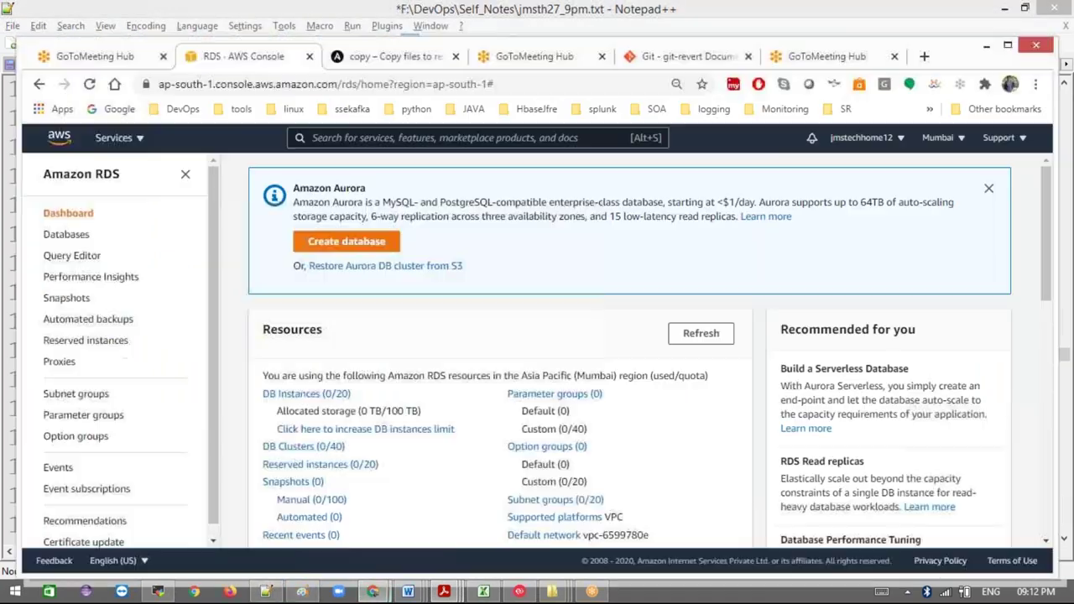
click(137, 138)
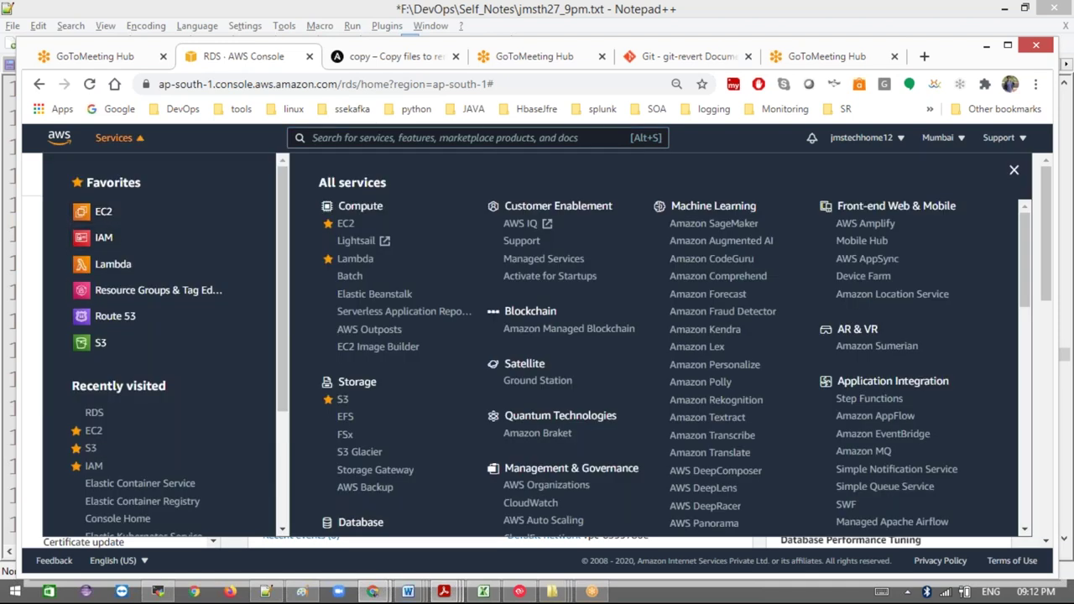
click(92, 450)
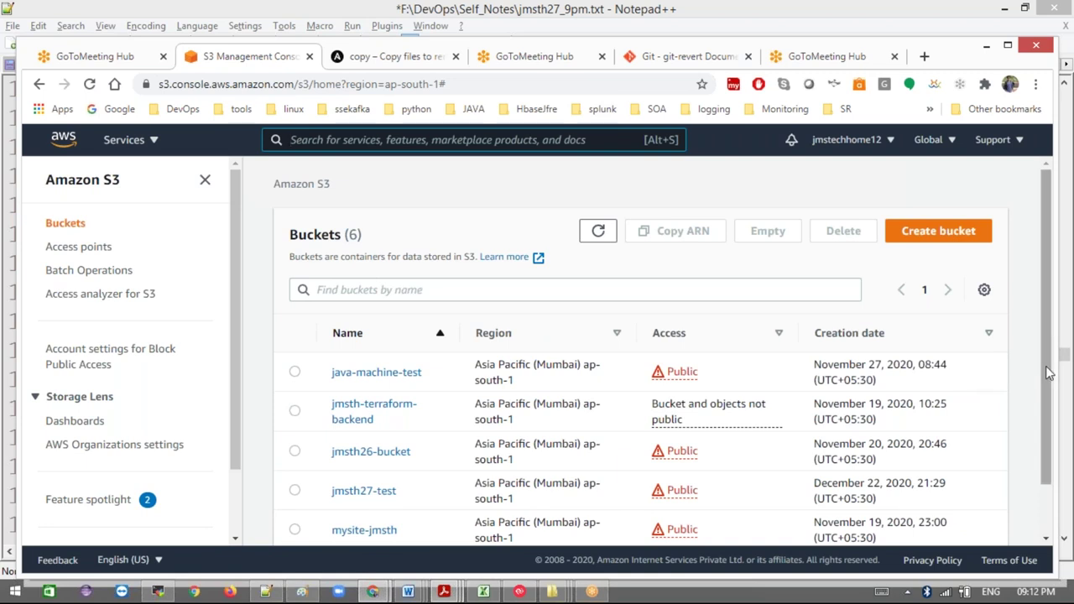
- Open the jmsth27-test bucket and list its objects with their versions to examine them
drag(1050, 374, 1049, 453)
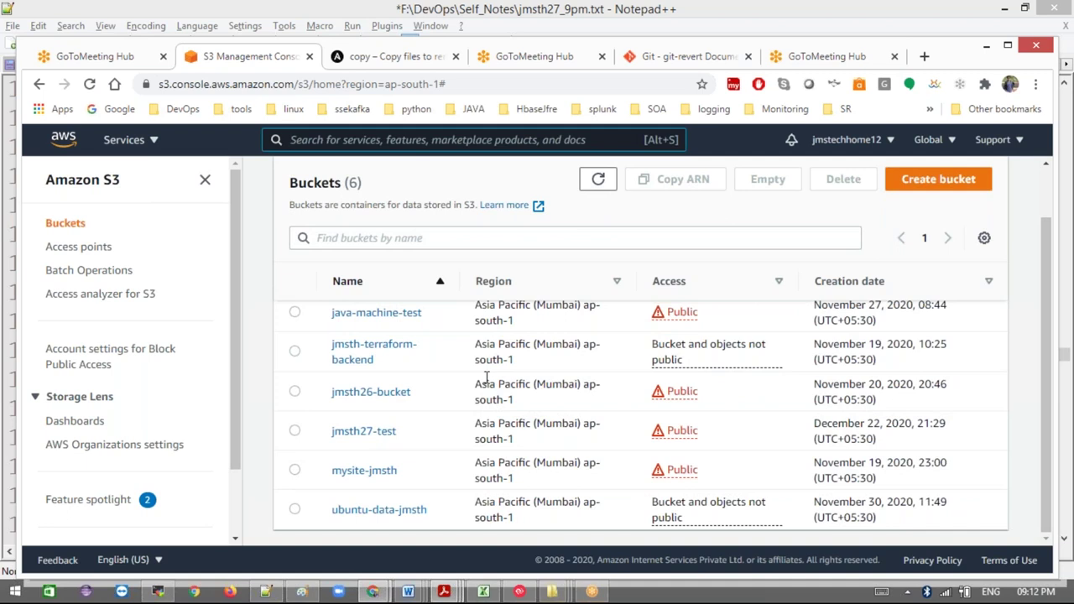
click(369, 433)
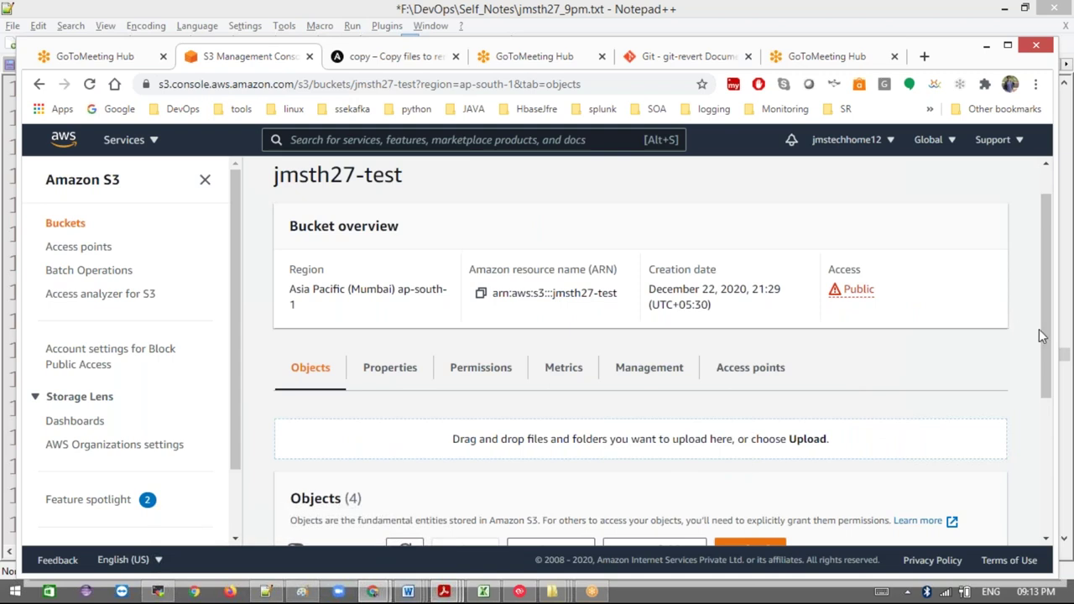
drag(1045, 336, 1040, 465)
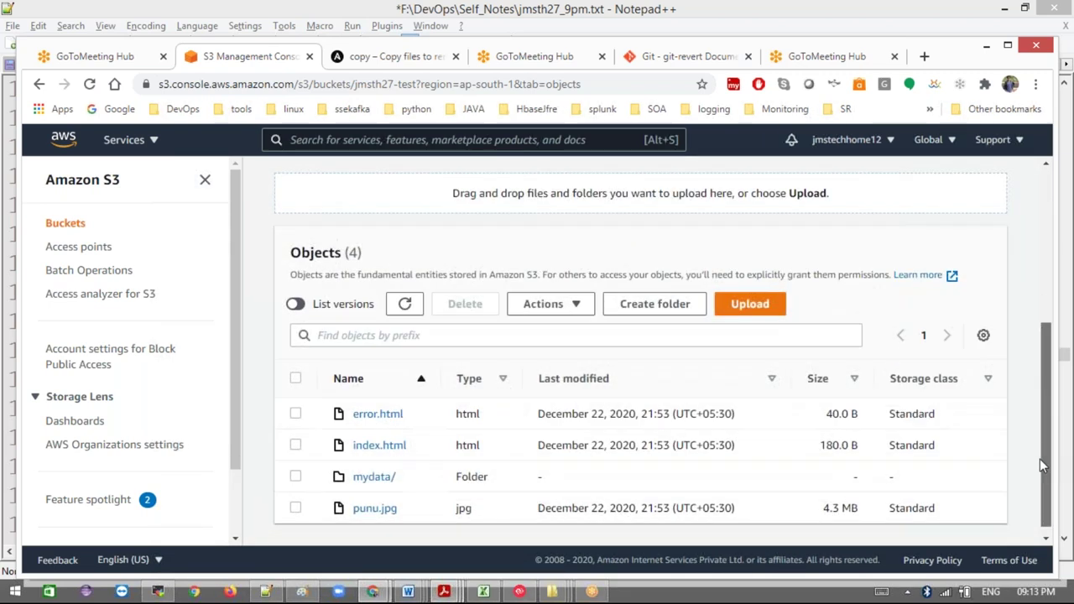
click(299, 306)
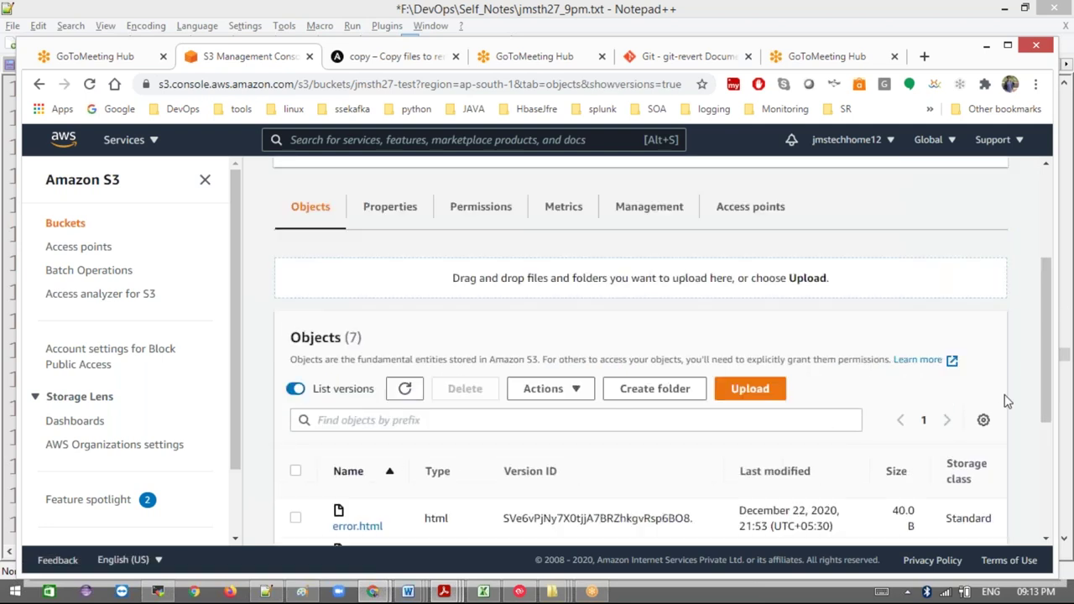
drag(1049, 409, 1035, 440)
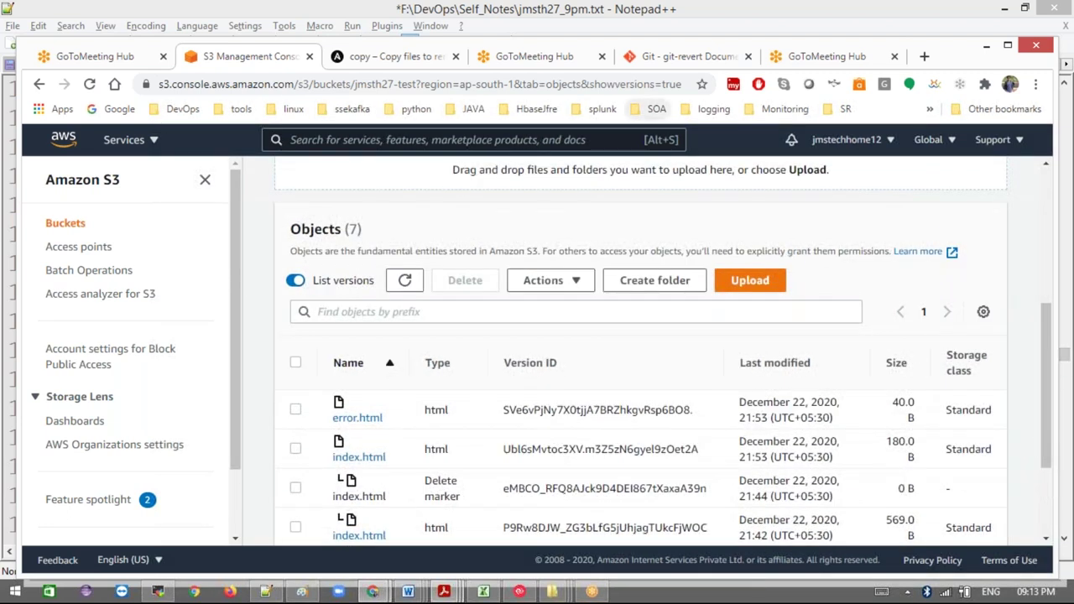
drag(591, 37, 590, 22)
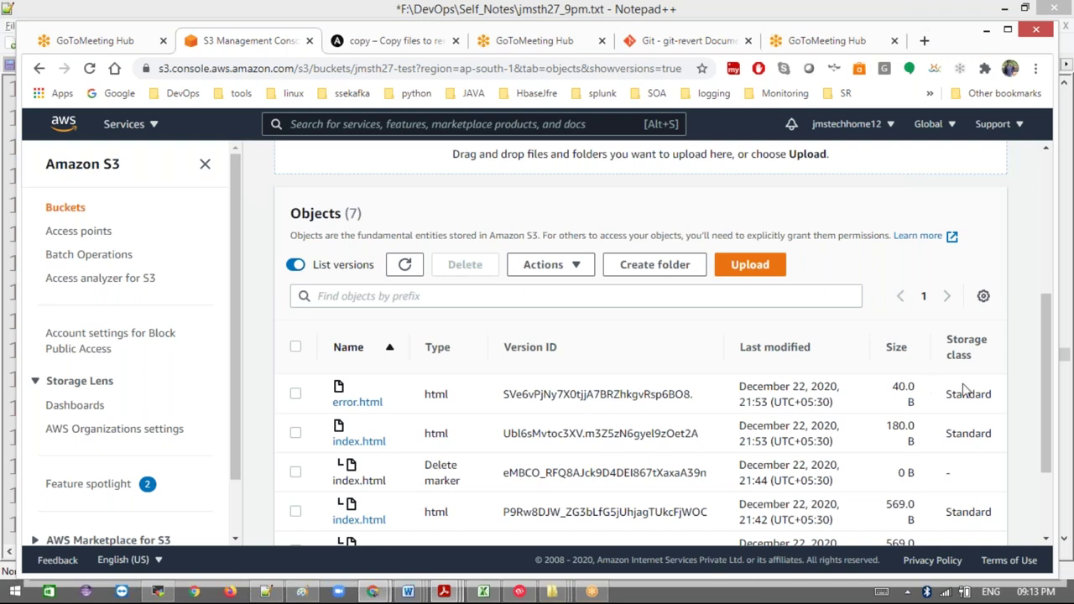
drag(1047, 372, 1047, 236)
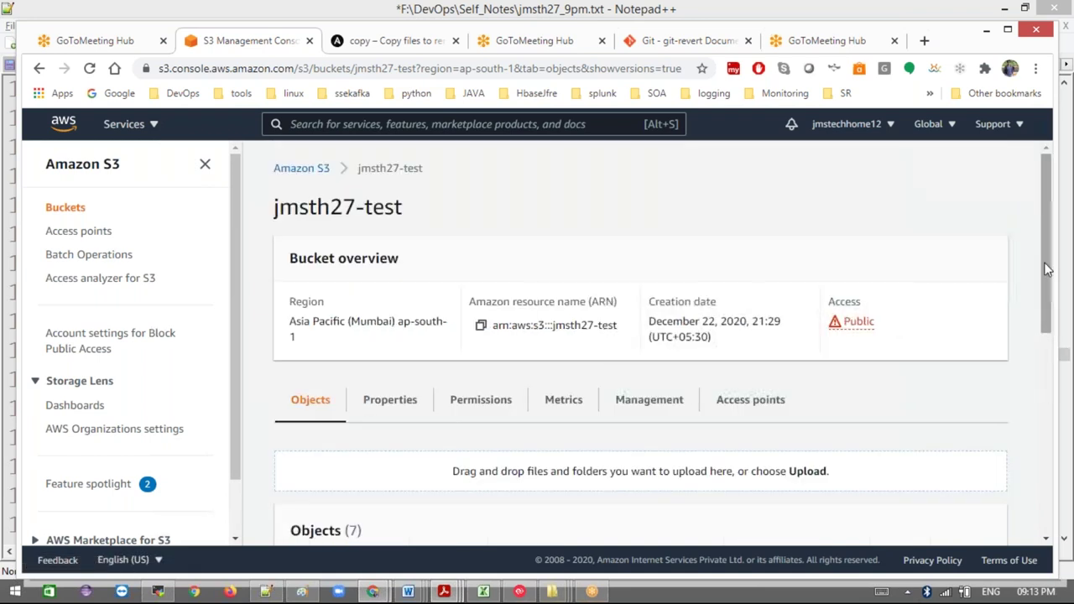
- Start creating a new S3 bucket and name it jmsth27-test-version
click(307, 173)
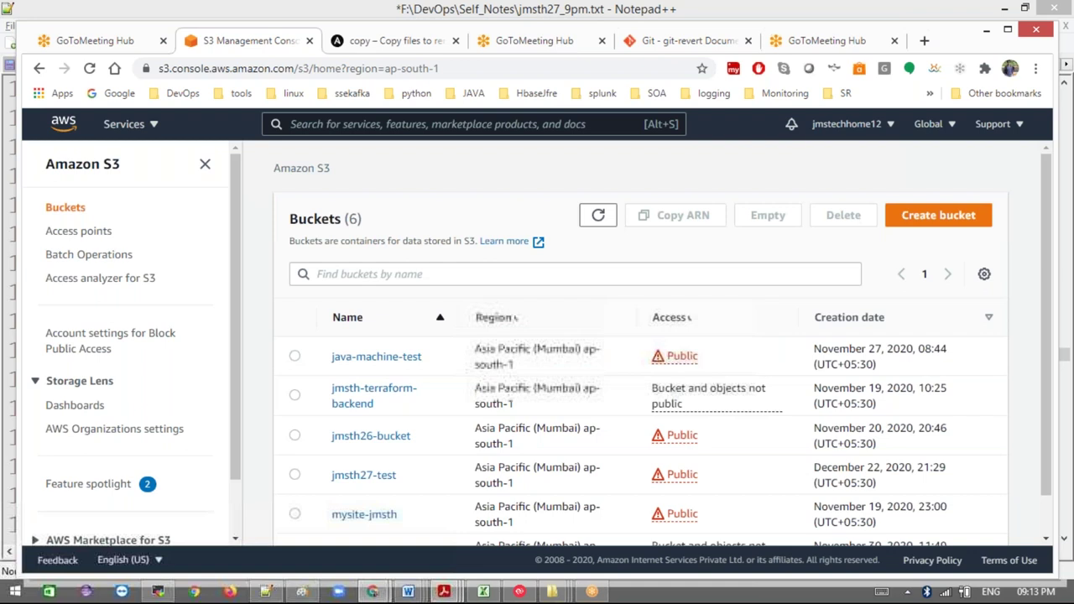
click(910, 218)
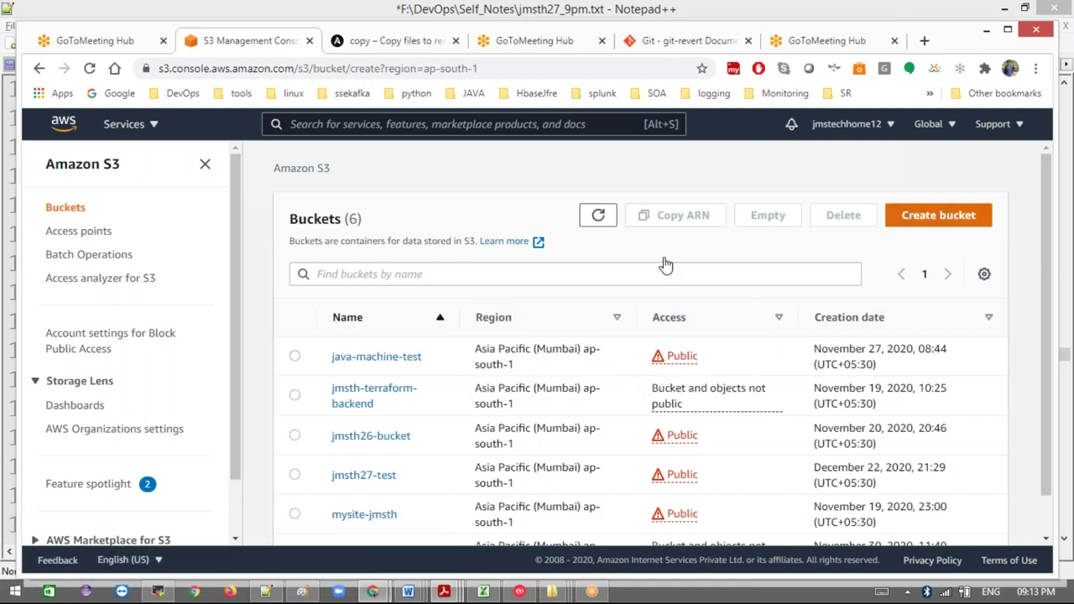
click(224, 357)
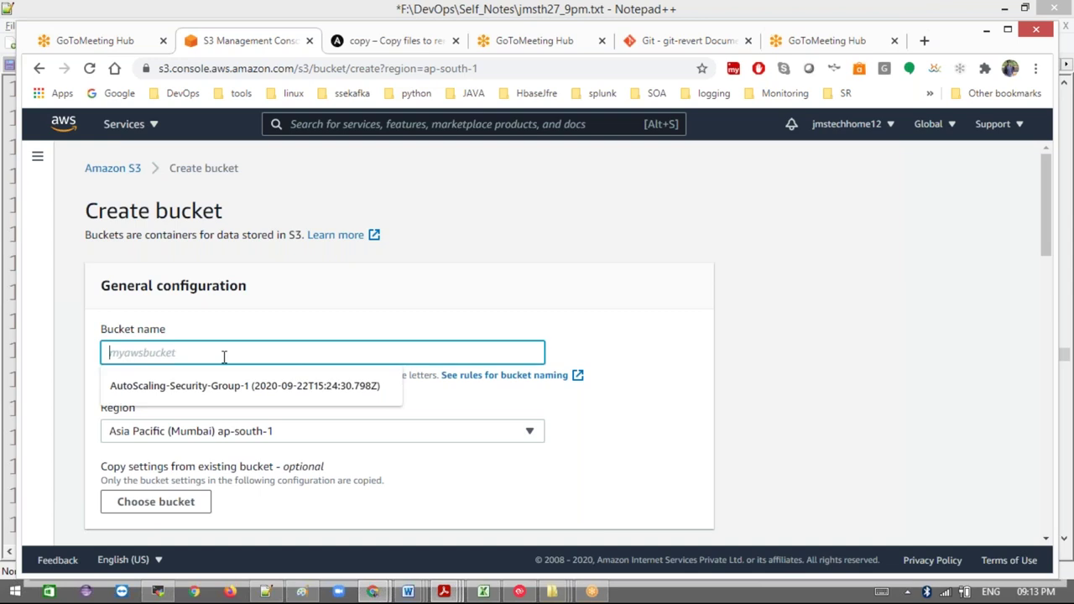
text(jmsth)
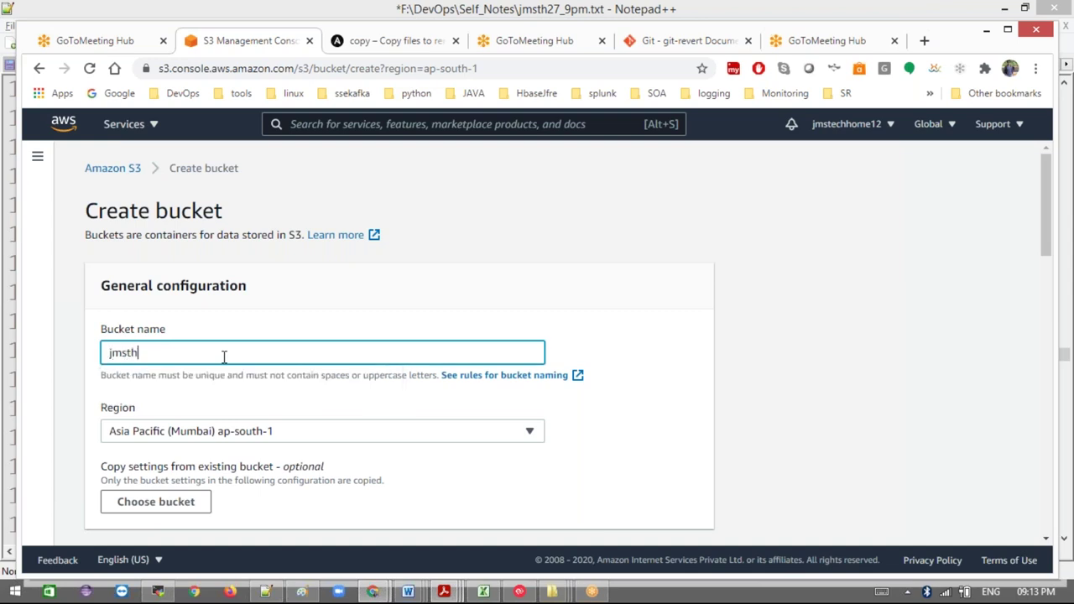
text(27-test-version)
- Expand the advanced settings to check Object Lock, and create the bucket with the default settings
drag(1046, 249, 1038, 532)
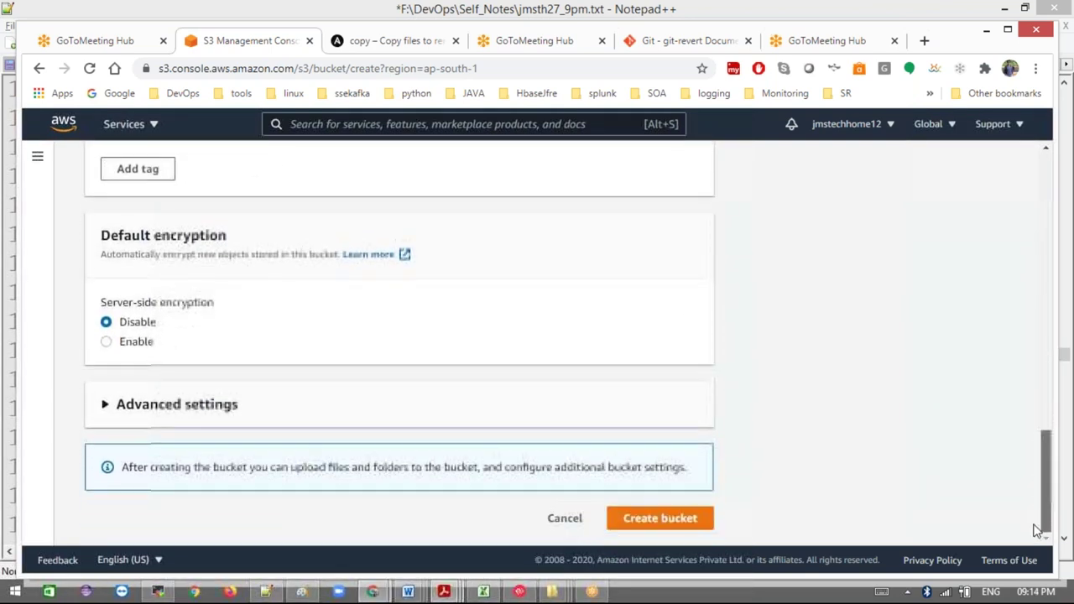
click(105, 408)
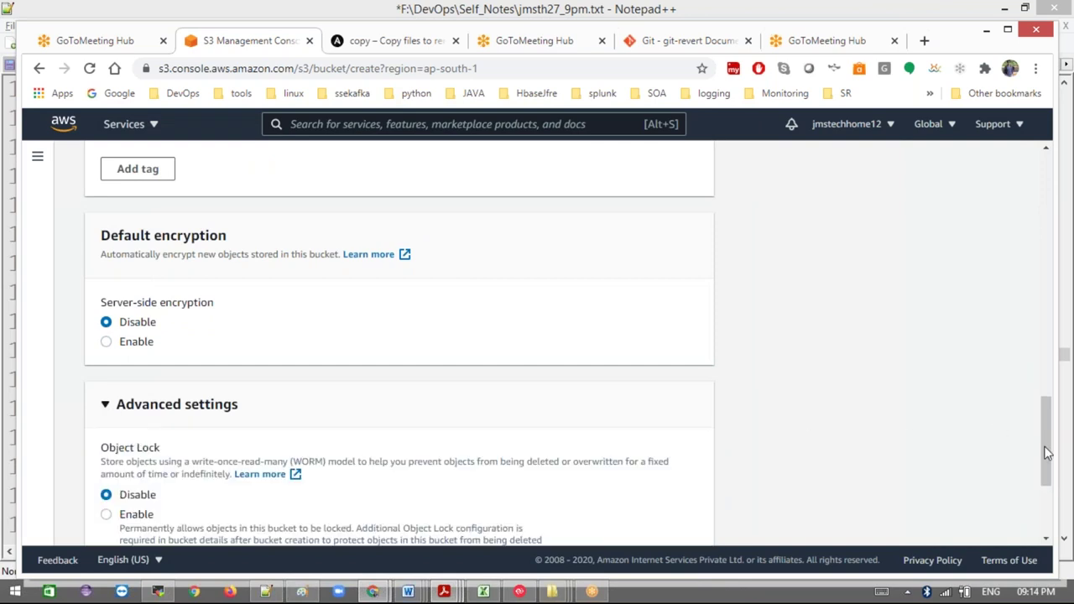
drag(1053, 458, 1049, 508)
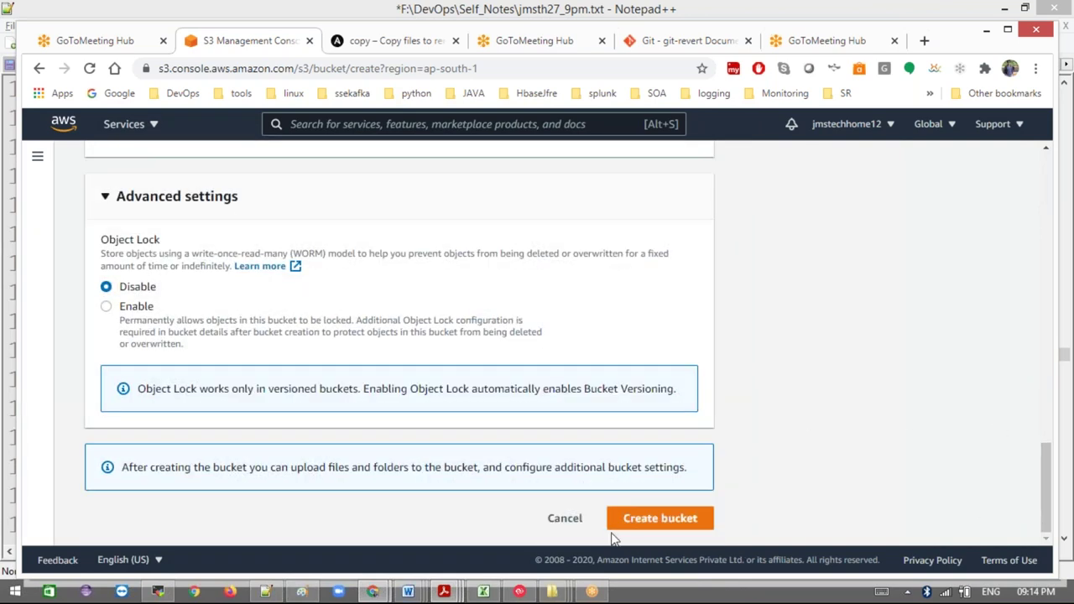
click(663, 519)
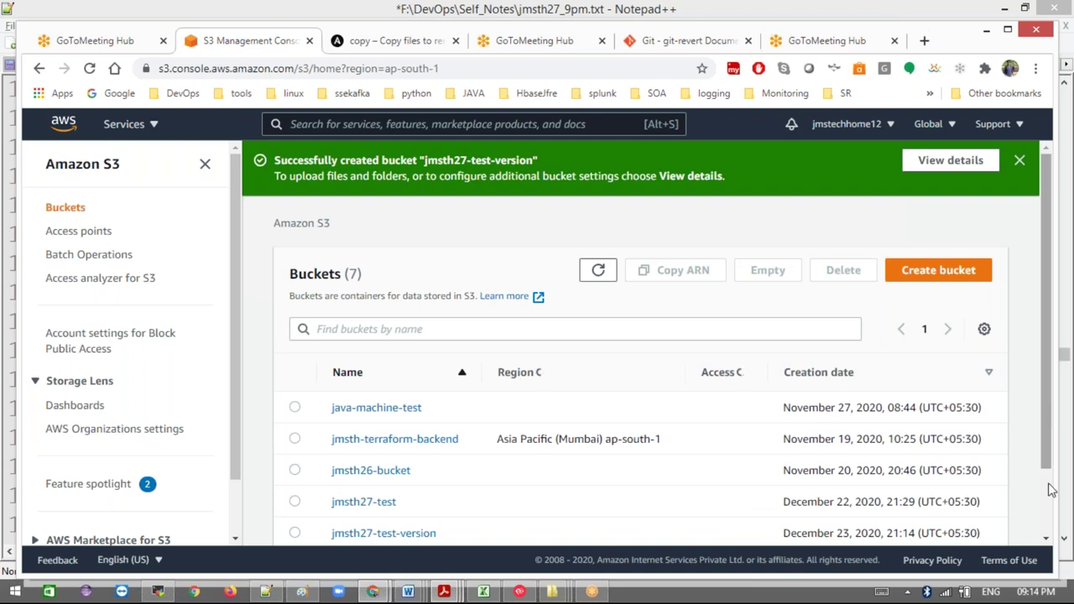
- Open the jmsth27-test-version bucket and start an upload to it
scroll(1051, 491, down, 2)
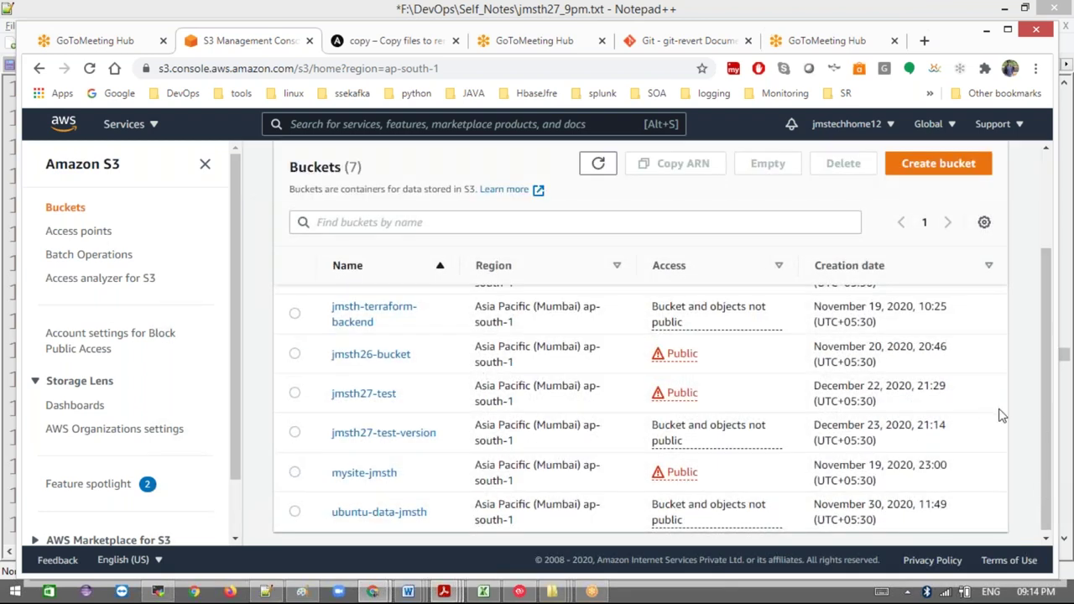
scroll(1045, 422, up, 1)
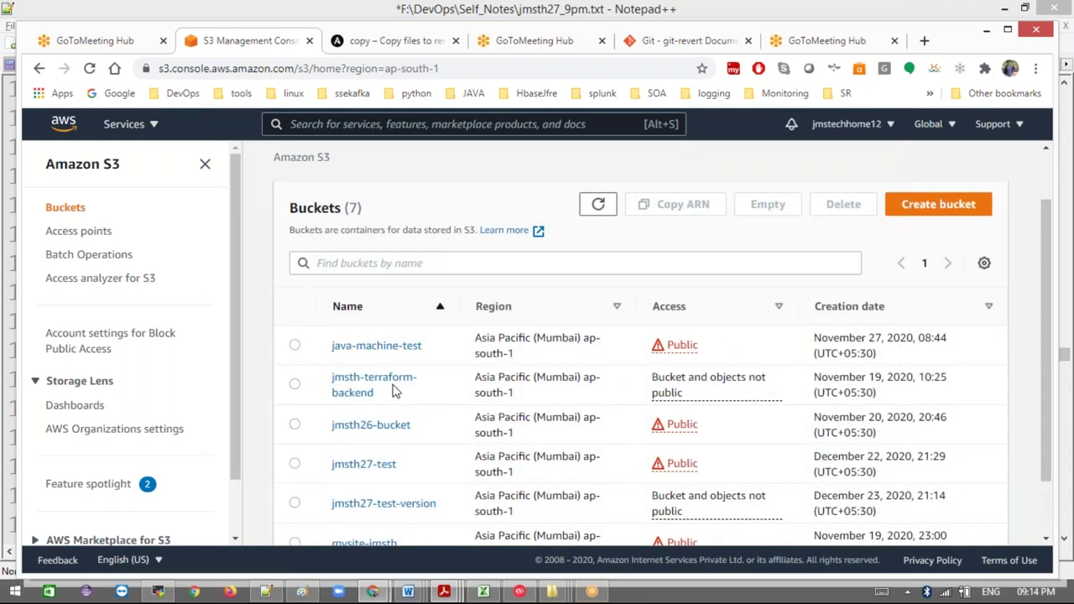
click(401, 505)
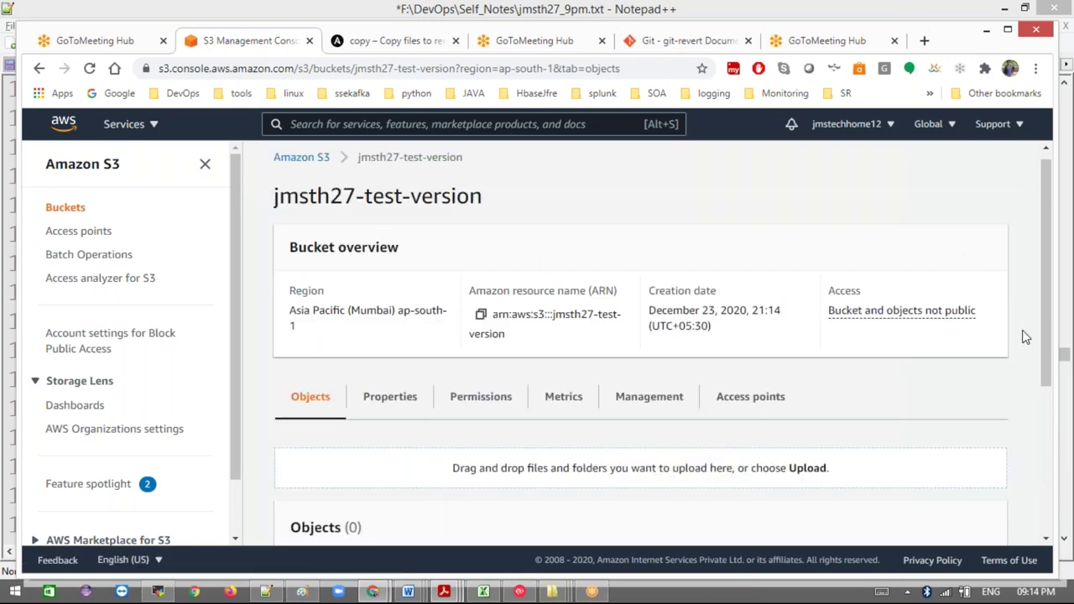
drag(1051, 355, 1051, 484)
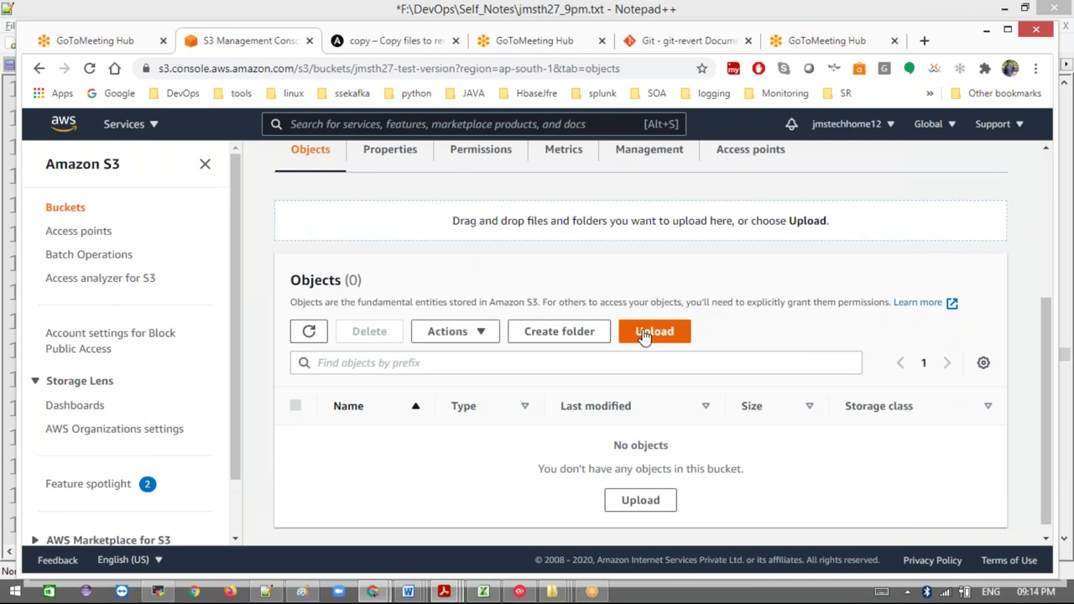
click(646, 333)
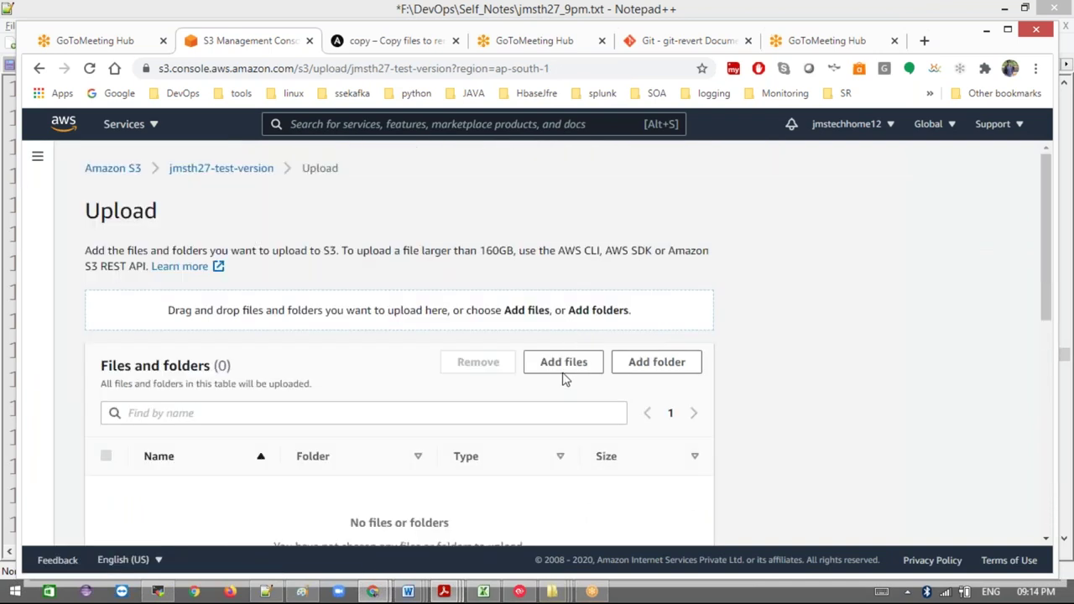
- Add the image punu.jpg from the Desktop folder to the upload list
click(567, 367)
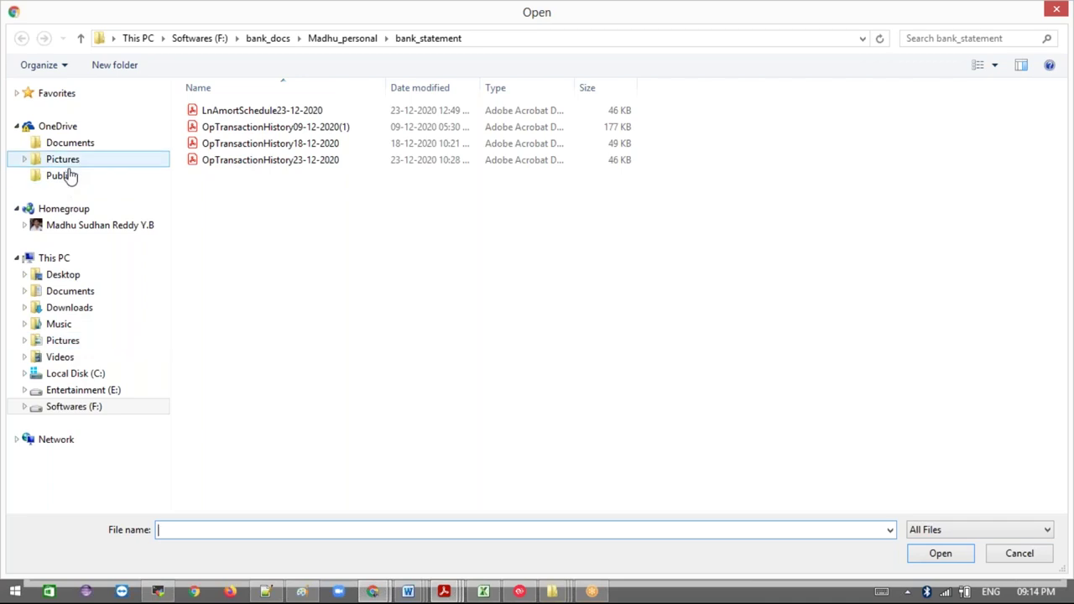
click(69, 274)
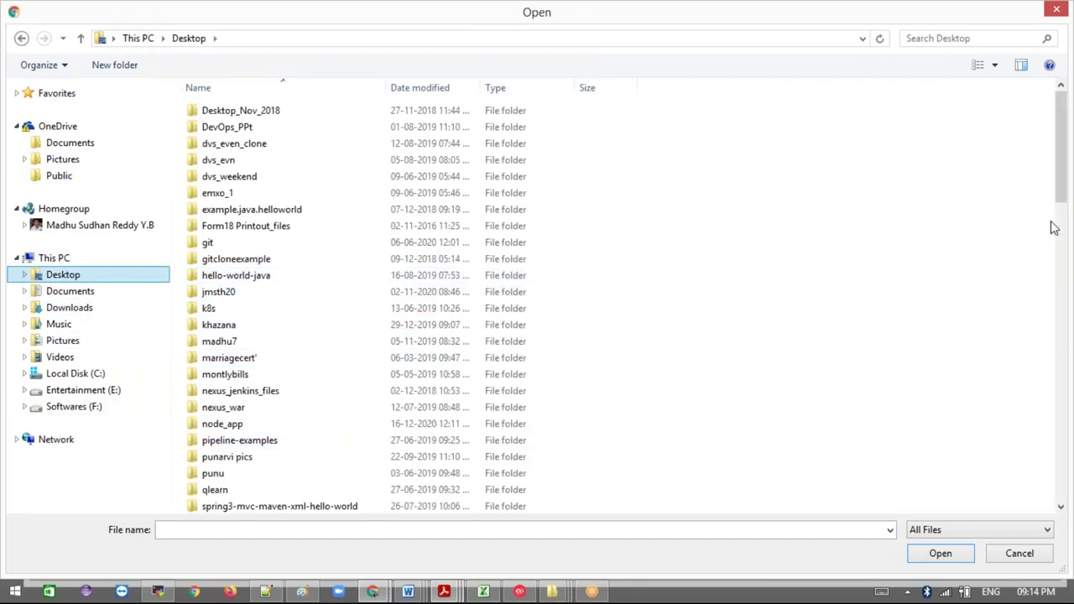
drag(1062, 182, 1060, 485)
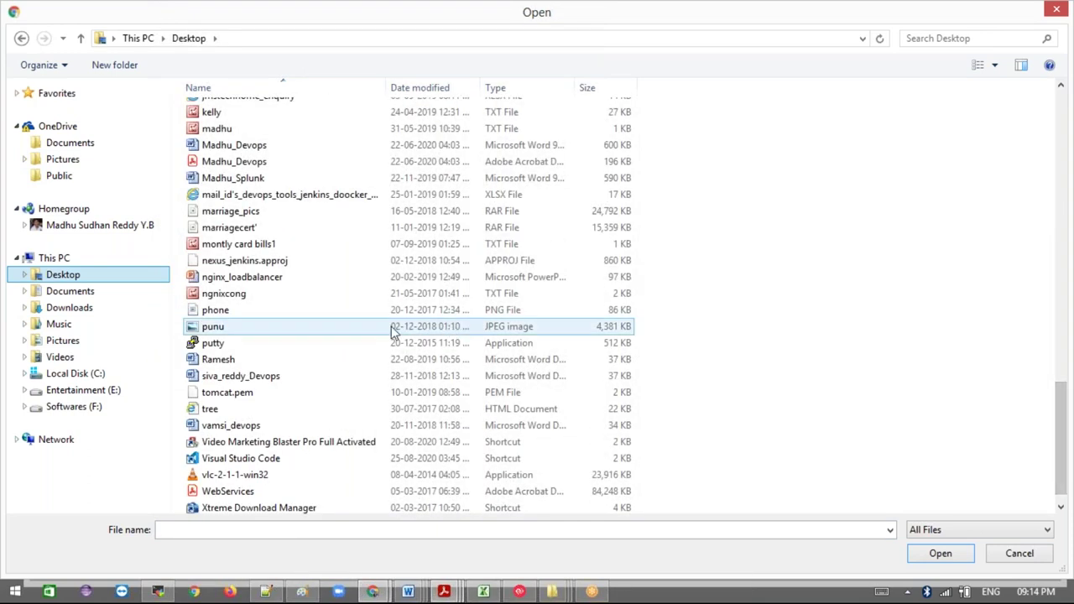
click(308, 327)
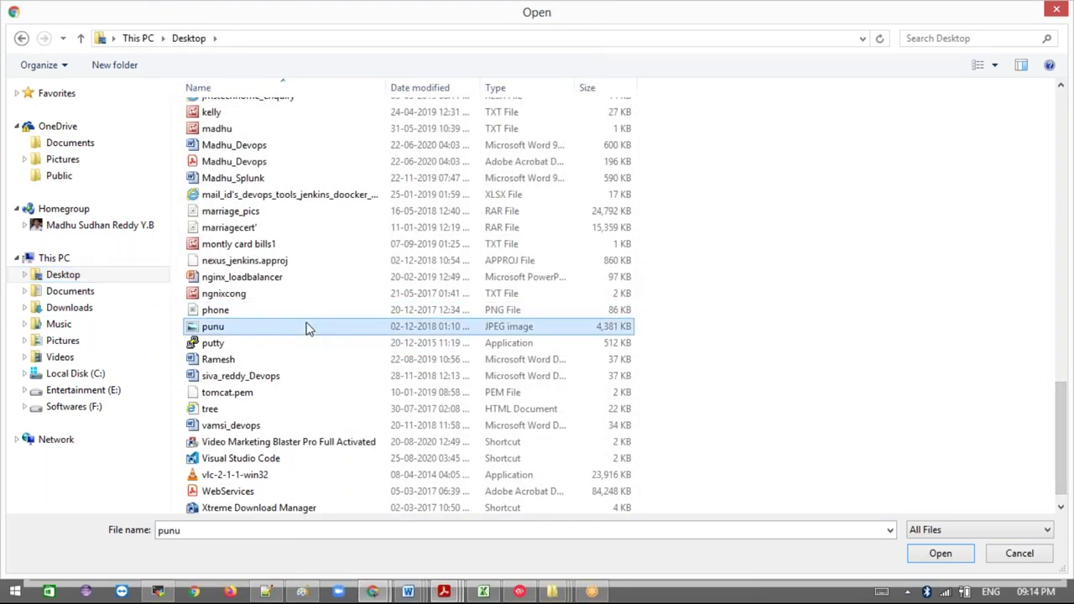
click(947, 558)
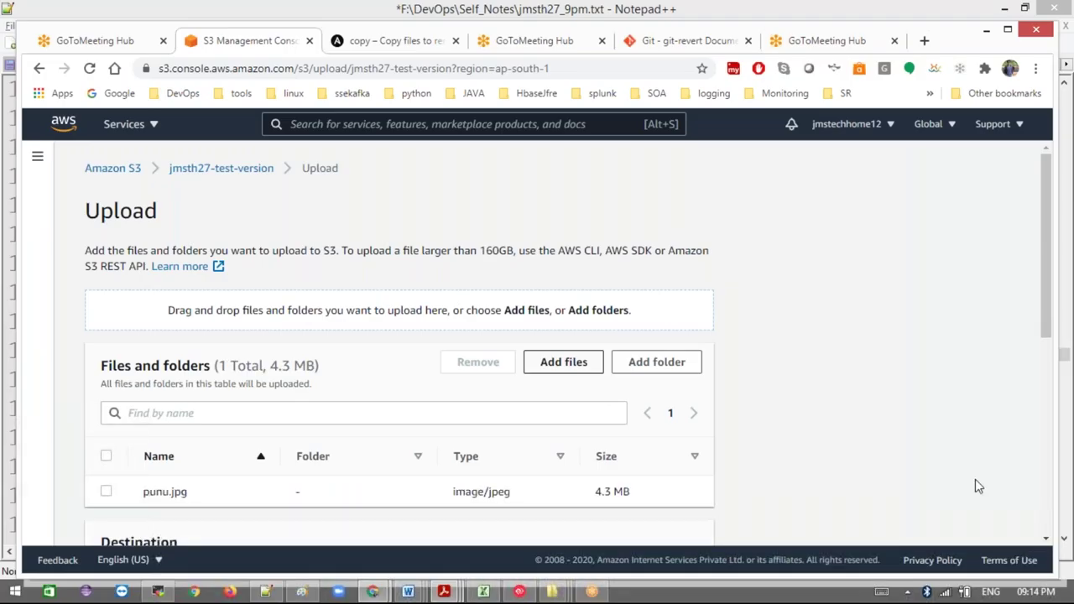
- Expand the additional upload options and review the available storage classes, including One Zone-IA
drag(1047, 328, 1047, 508)
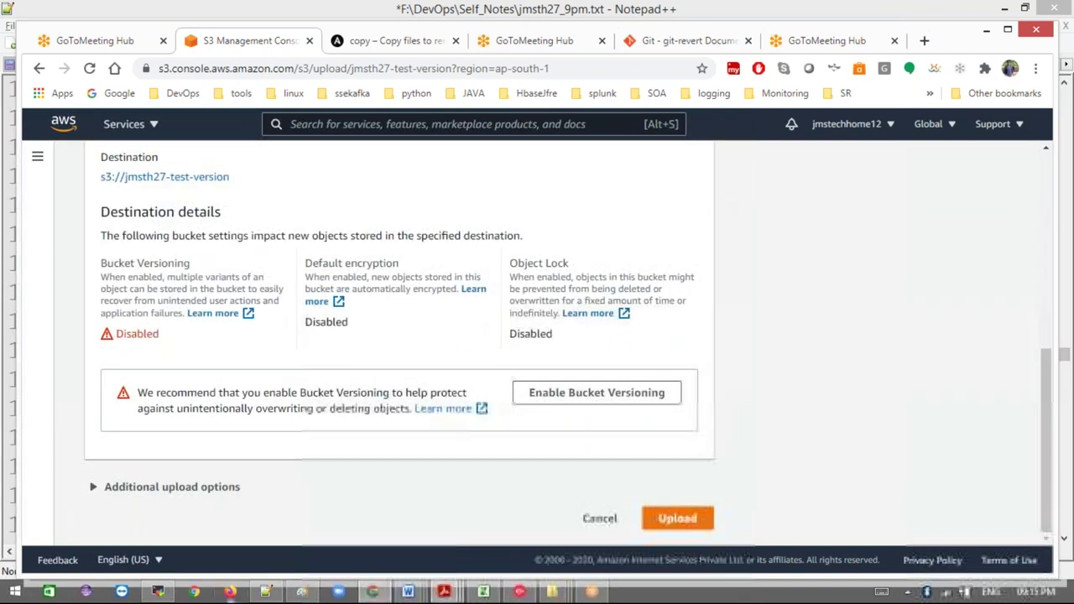
click(93, 487)
drag(1046, 267, 1054, 341)
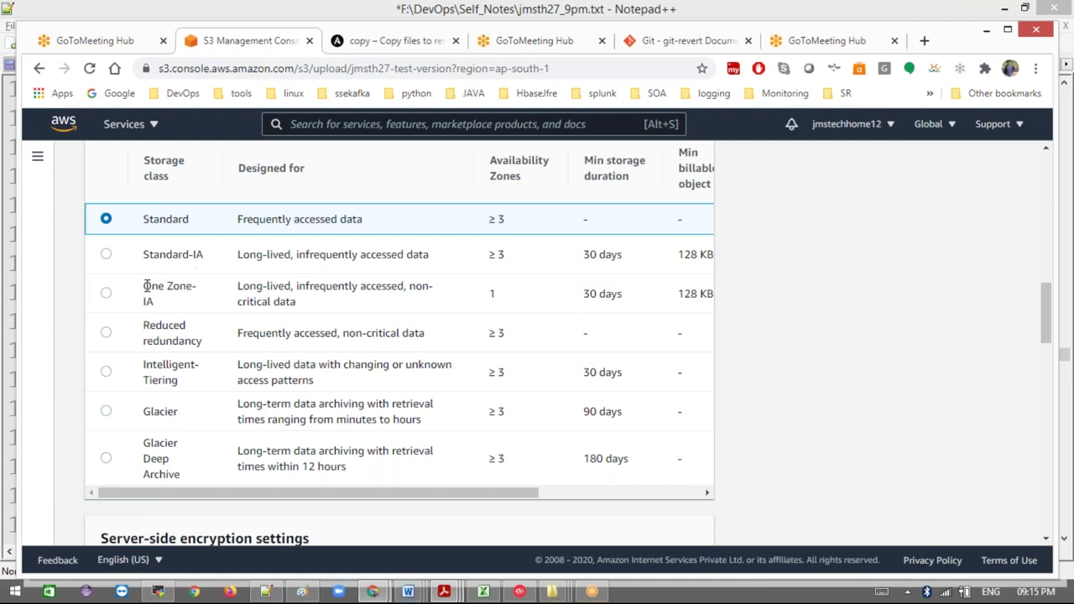
drag(146, 286, 164, 304)
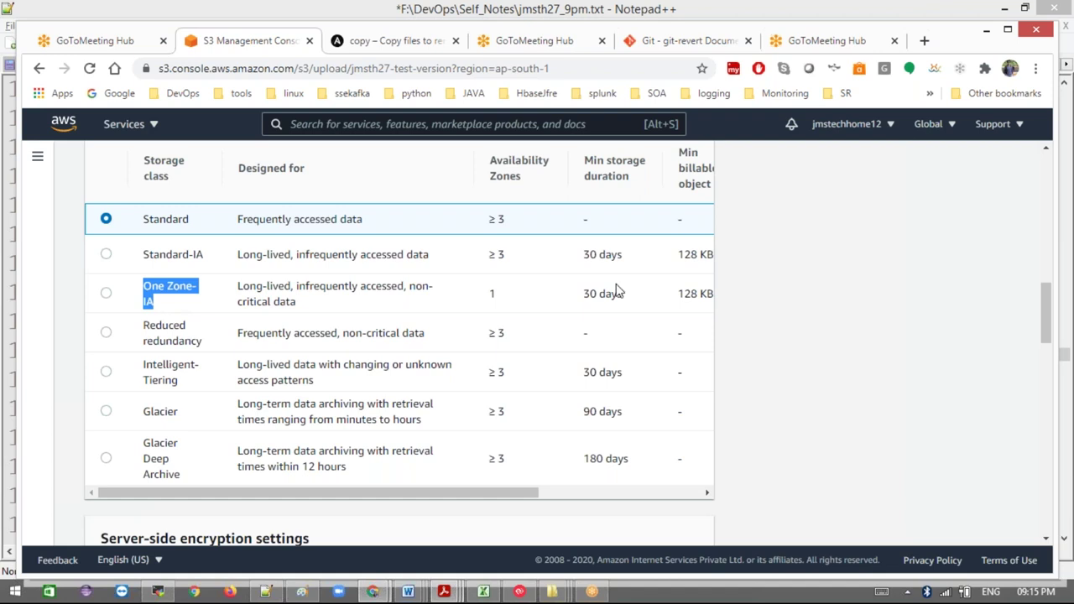
drag(538, 494, 503, 503)
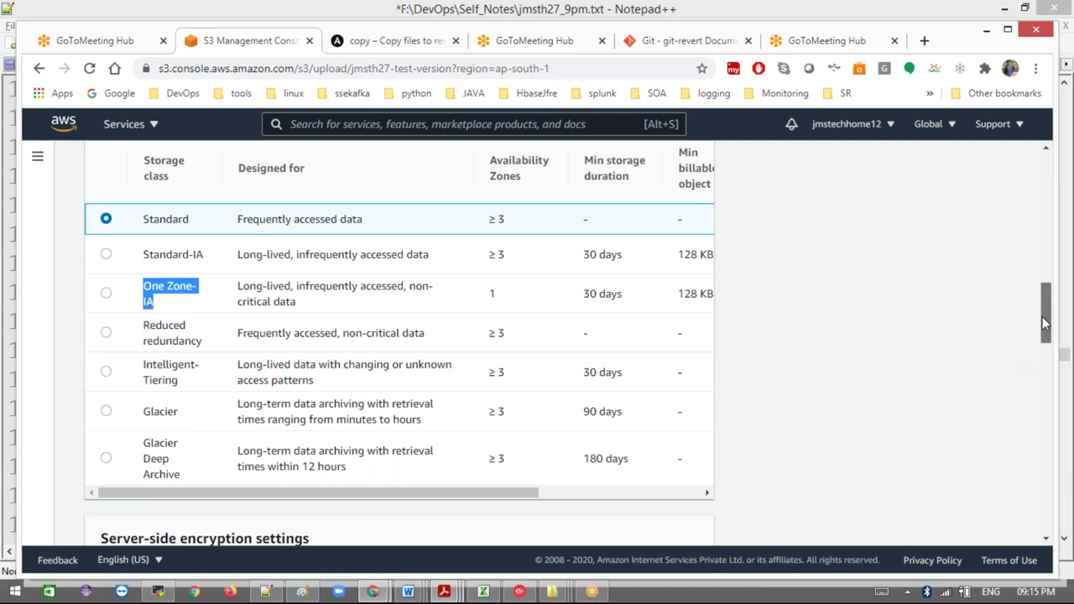
- Upload punu.jpg with the default Standard storage class and leave the upload status page
drag(1045, 323, 1047, 547)
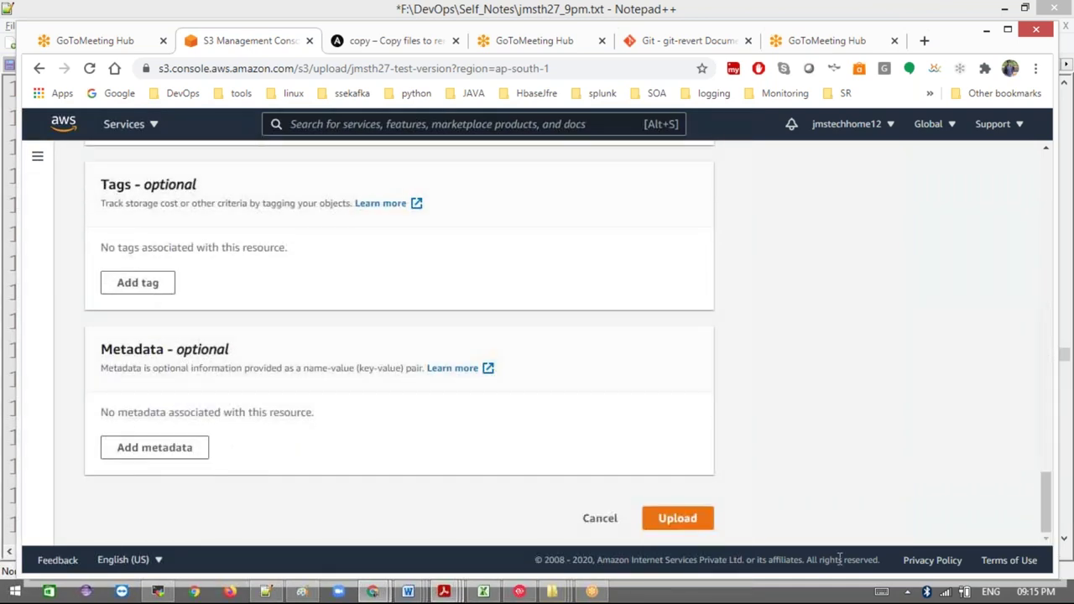
click(677, 521)
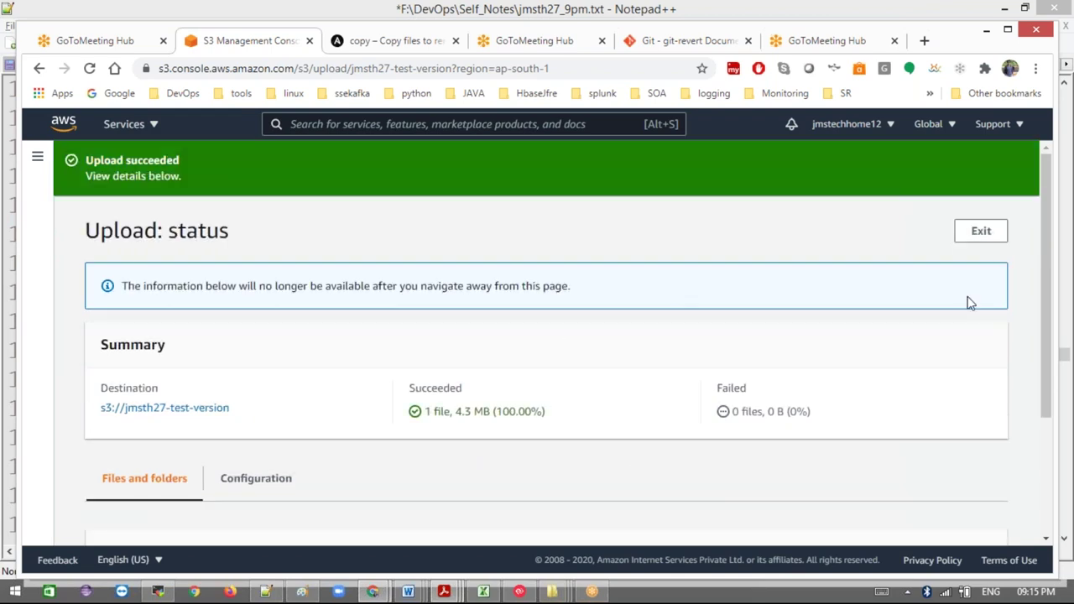
click(981, 235)
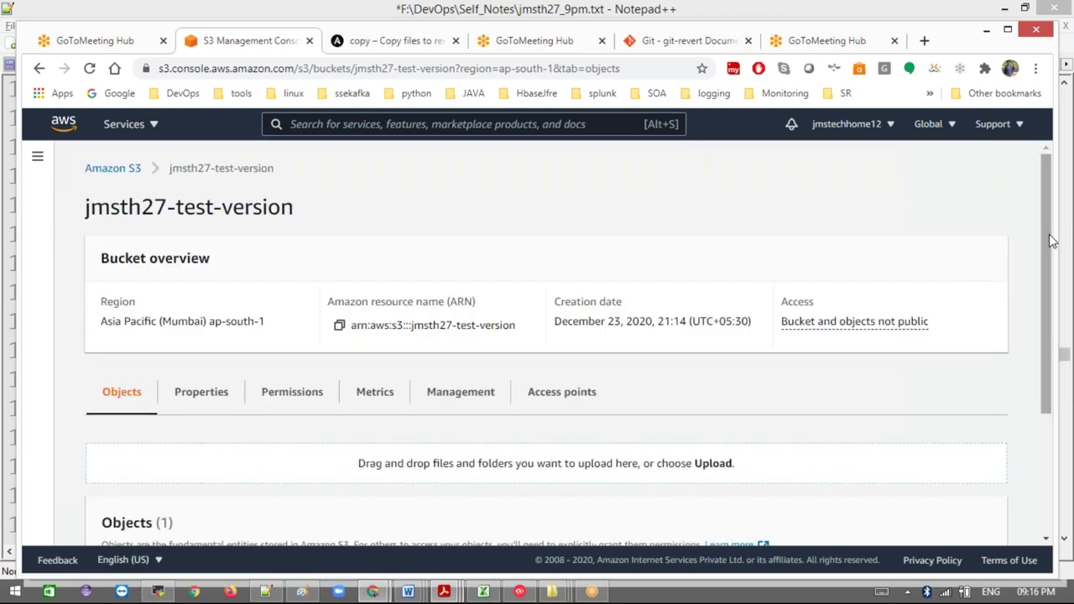
- Check the bucket's object list, open punu.jpg and examine its details and Bucket Versioning setting
drag(1052, 280, 1036, 400)
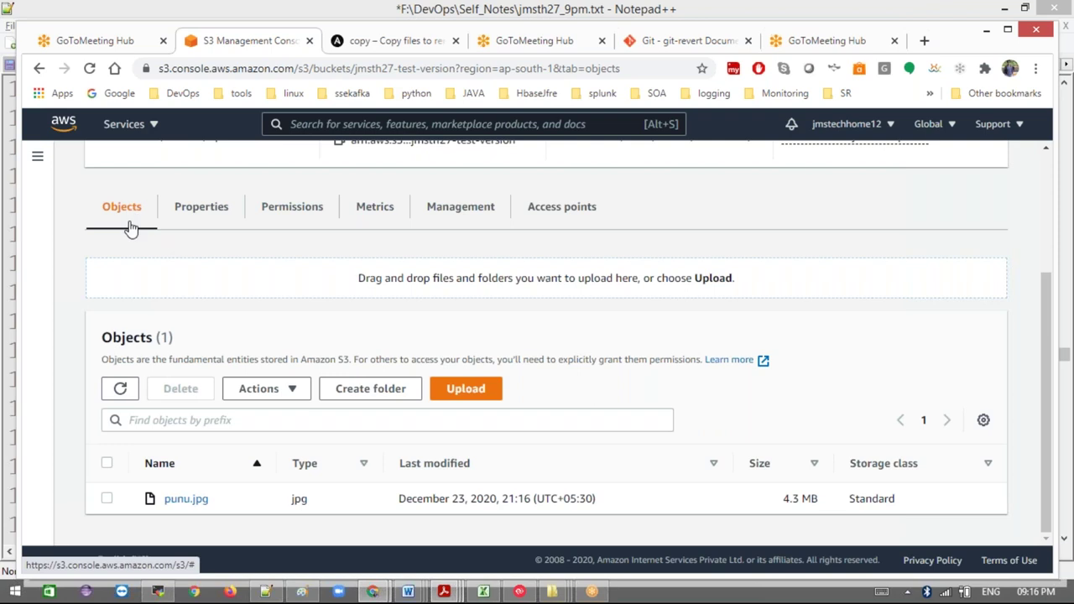
click(134, 393)
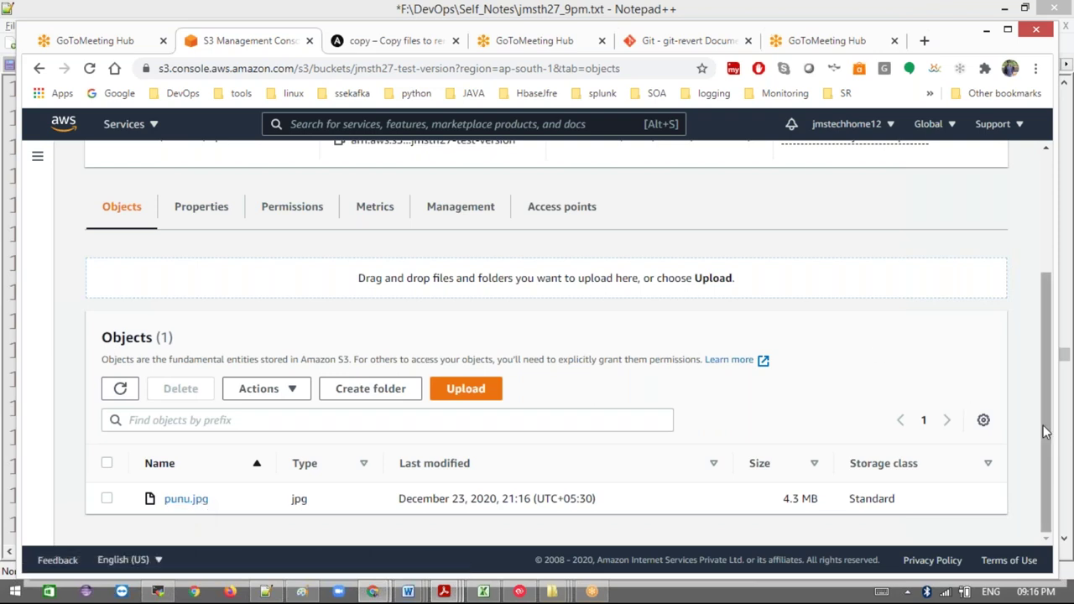
drag(1047, 431, 1038, 287)
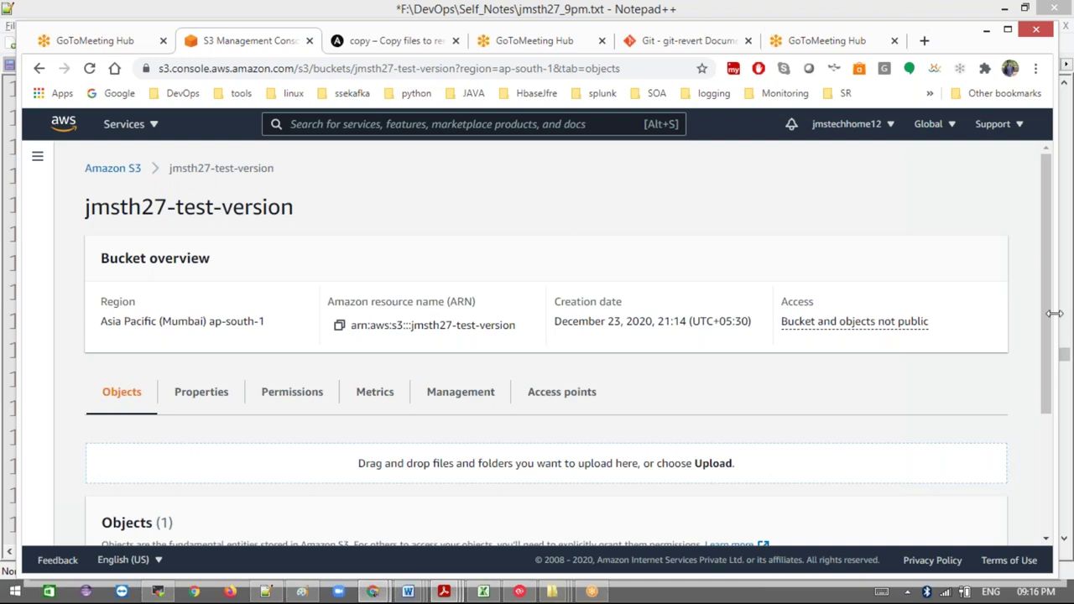
drag(1047, 315, 1041, 435)
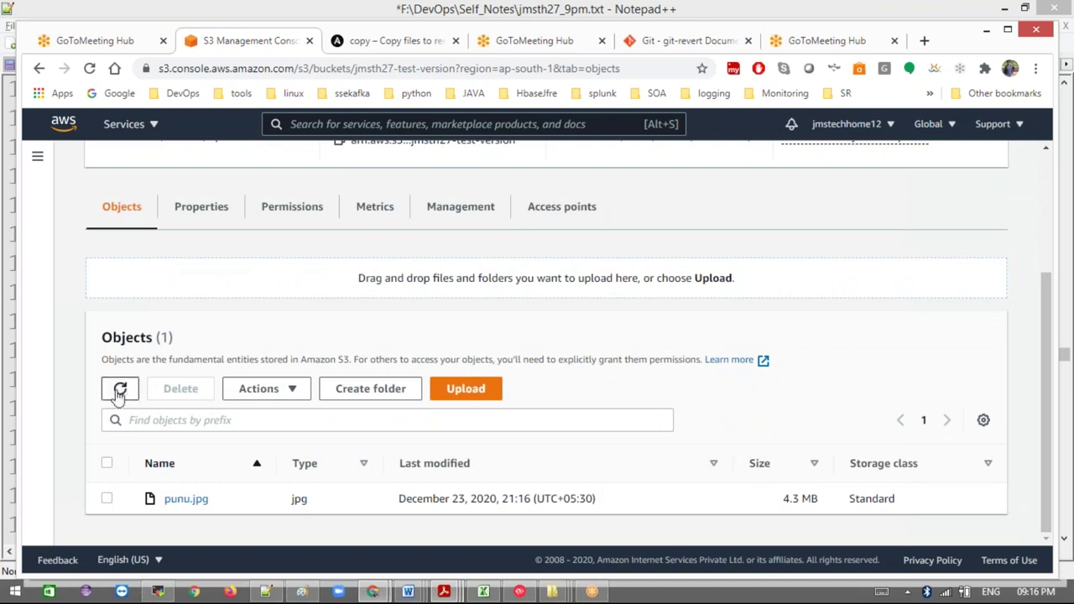
click(185, 501)
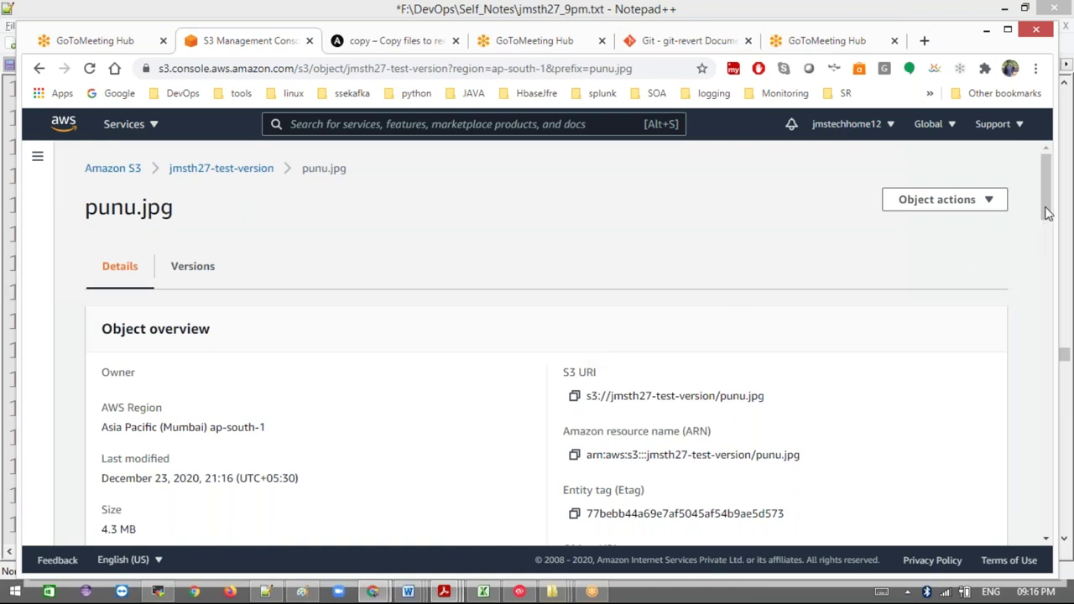
scroll(1048, 230, down, 2)
drag(1047, 270, 1042, 299)
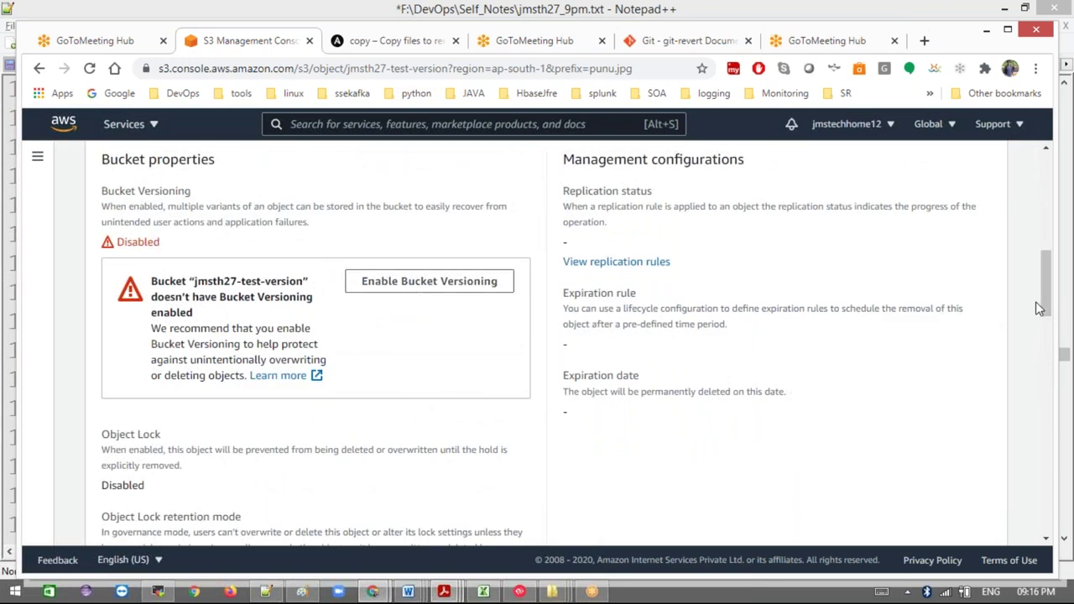
drag(1045, 309, 1016, 199)
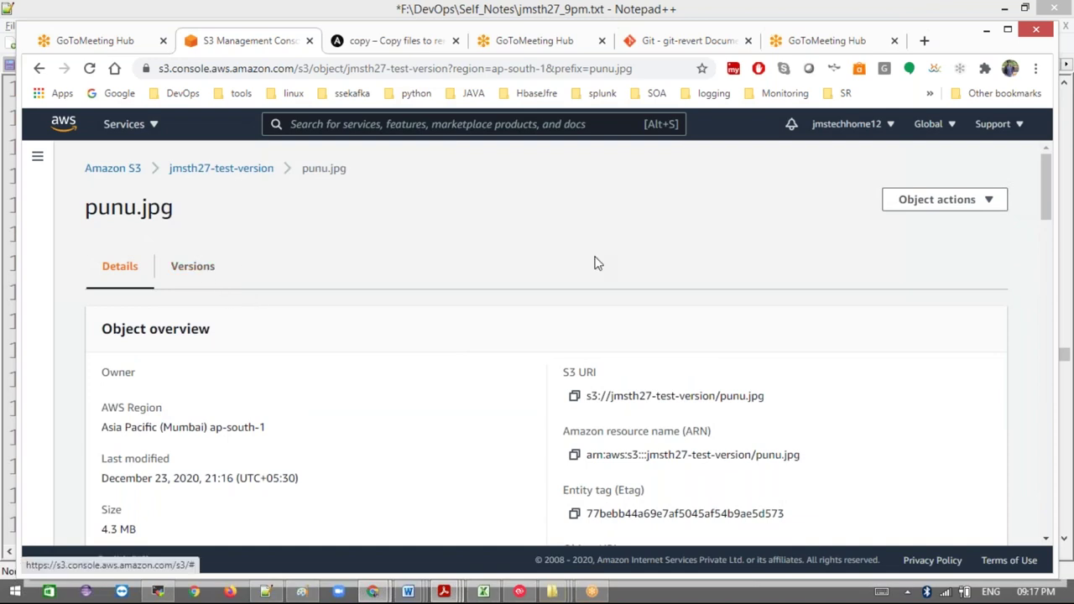
- Enable Bucket Versioning for jmsth27-test-version from punu.jpg's object management overview and look over the remaining object details
drag(1053, 209, 1051, 294)
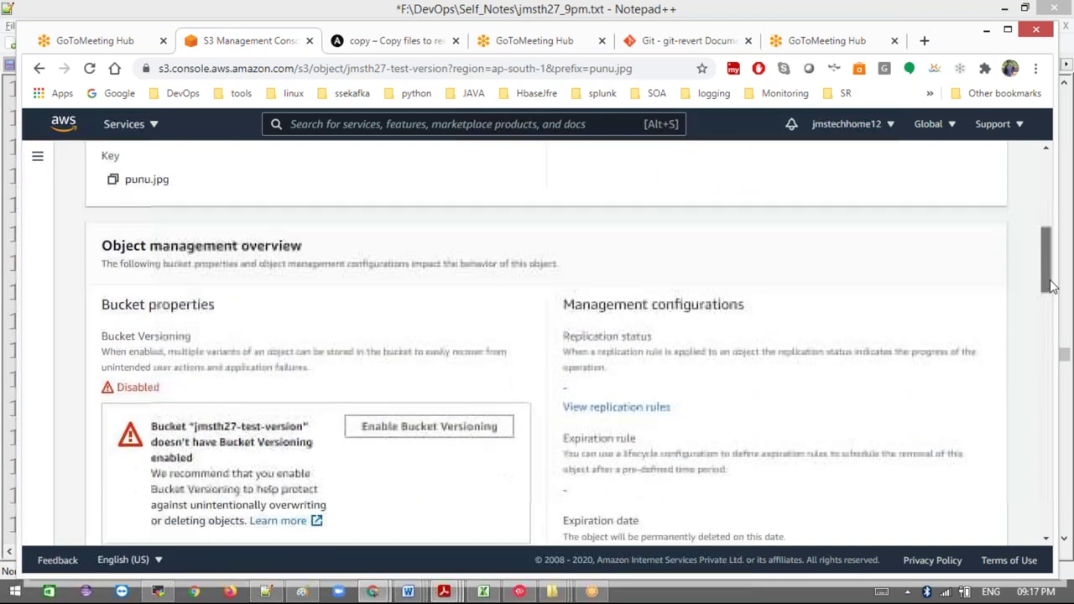
click(471, 426)
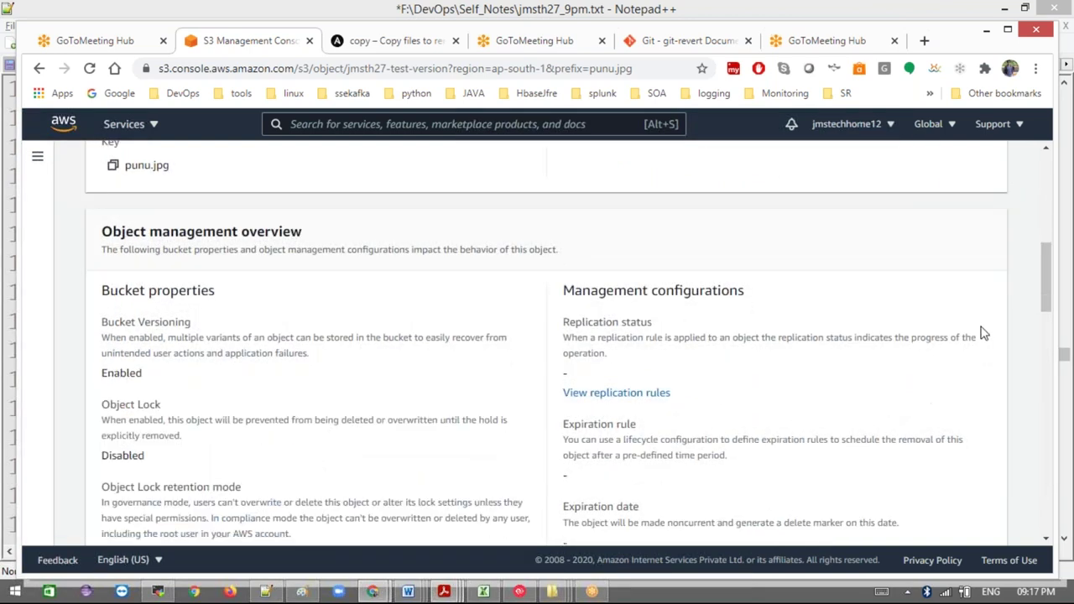
drag(1054, 319, 1056, 552)
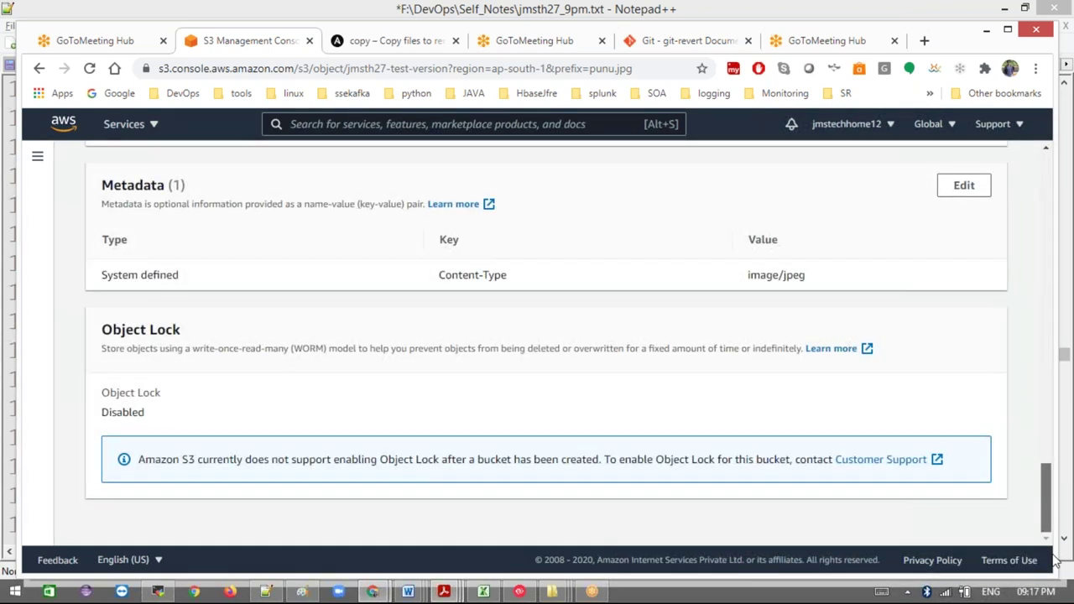
drag(1056, 476, 1049, 168)
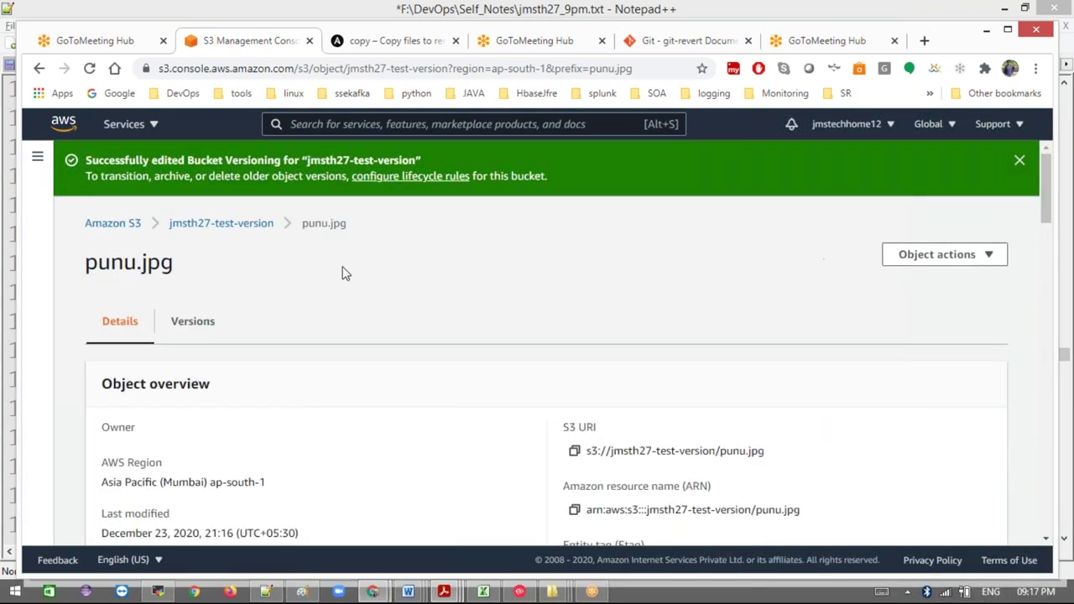
- Return to the jmsth27-test-version bucket and list its objects with their versions to check punu.jpg's version ID
click(235, 225)
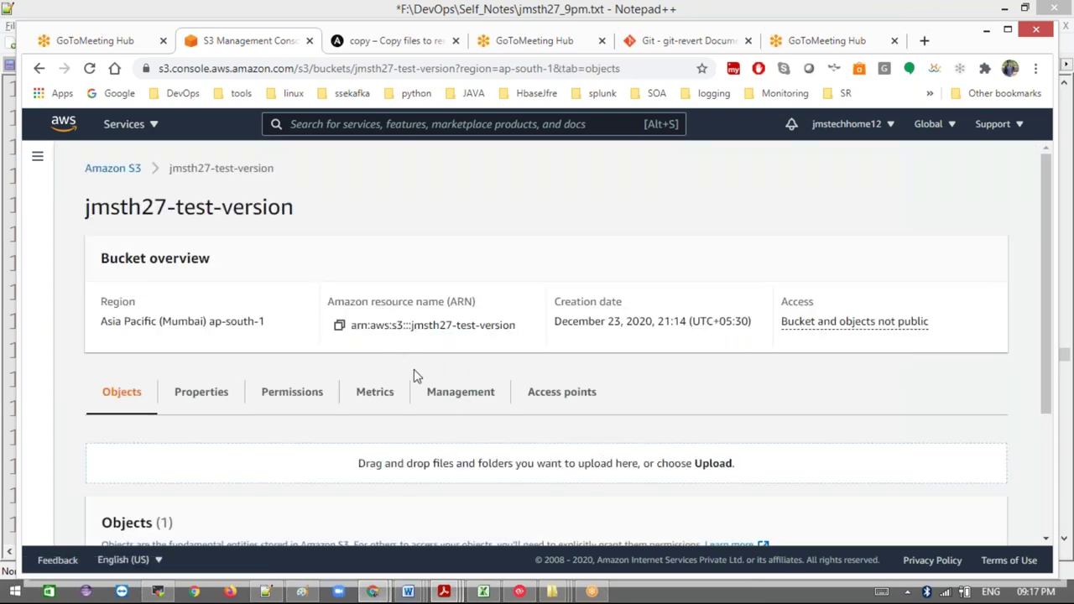
drag(1047, 409, 1047, 509)
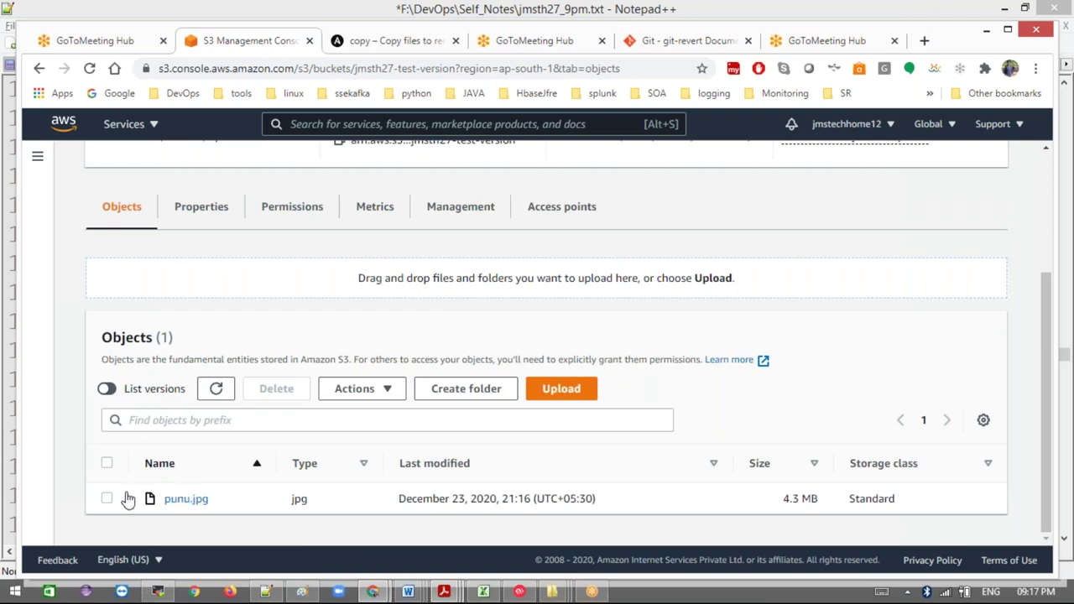
click(107, 390)
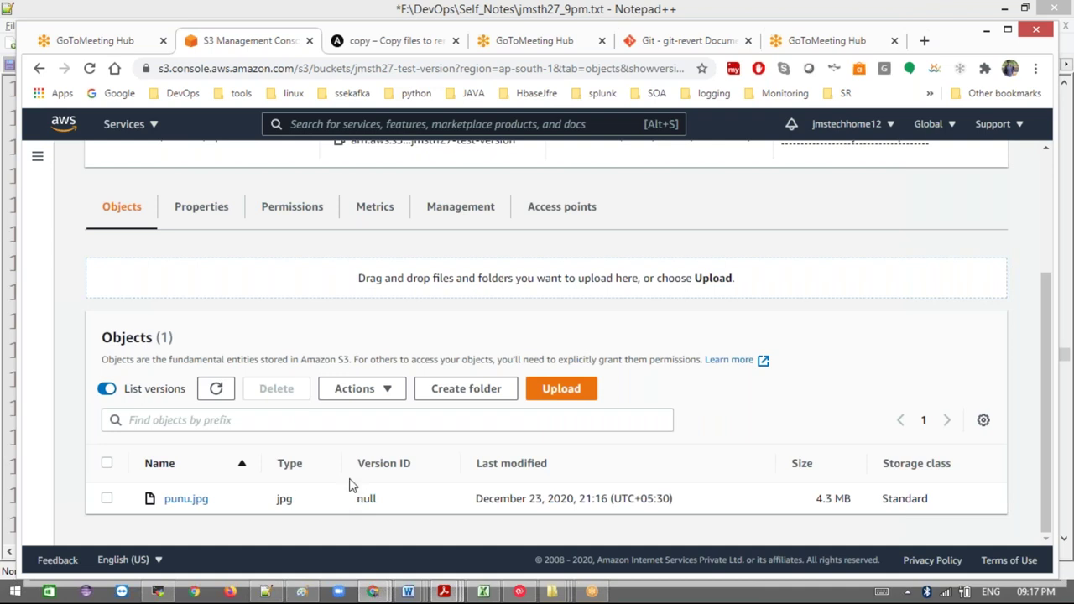
- Start another upload to the bucket and add the same punu.jpg file from the Desktop
click(563, 401)
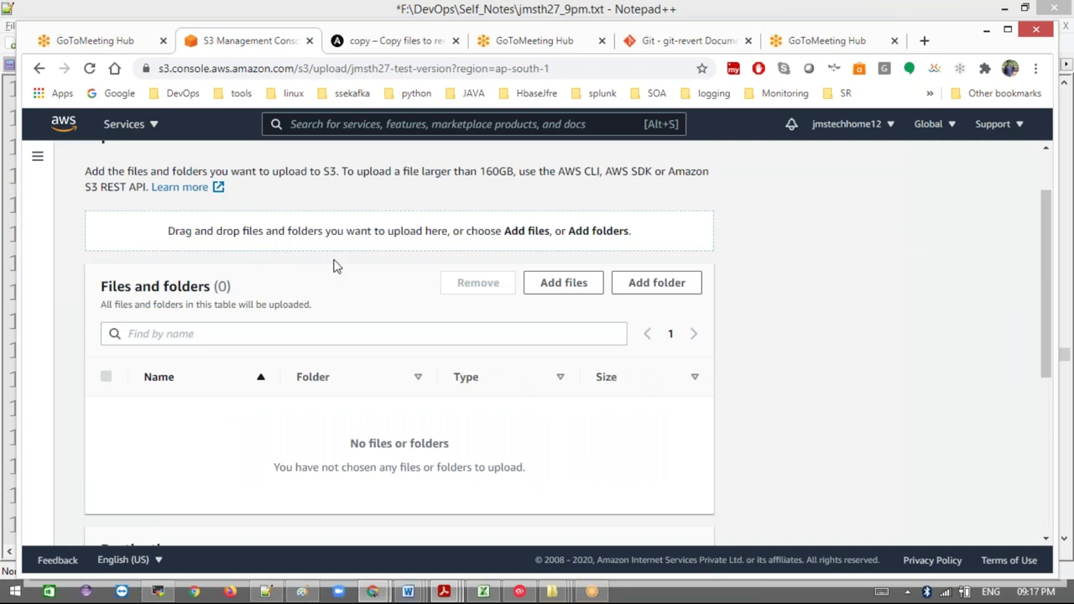
click(568, 285)
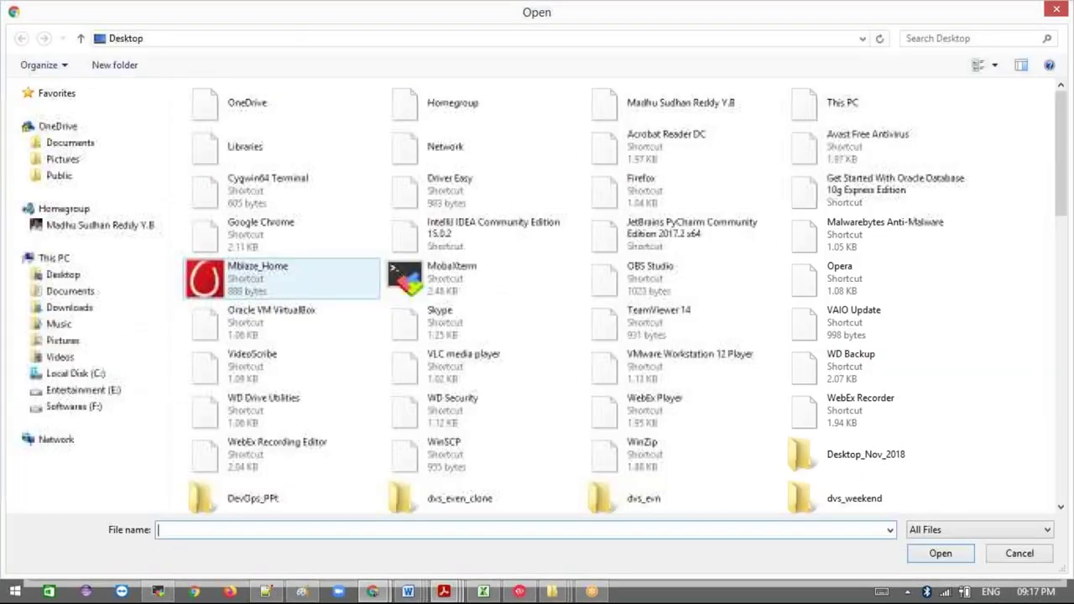
text(pun)
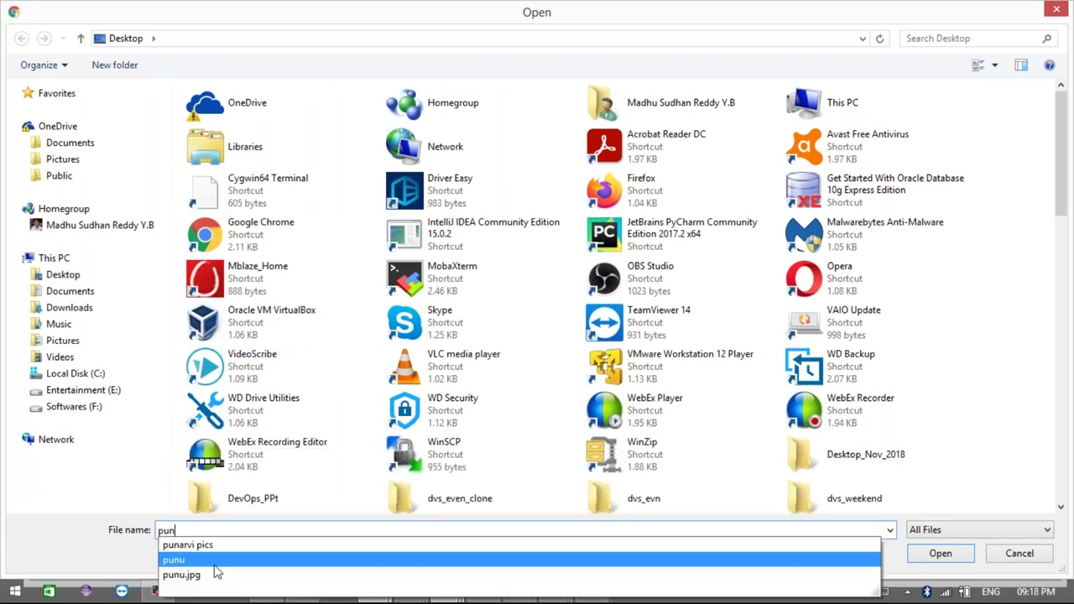
click(216, 581)
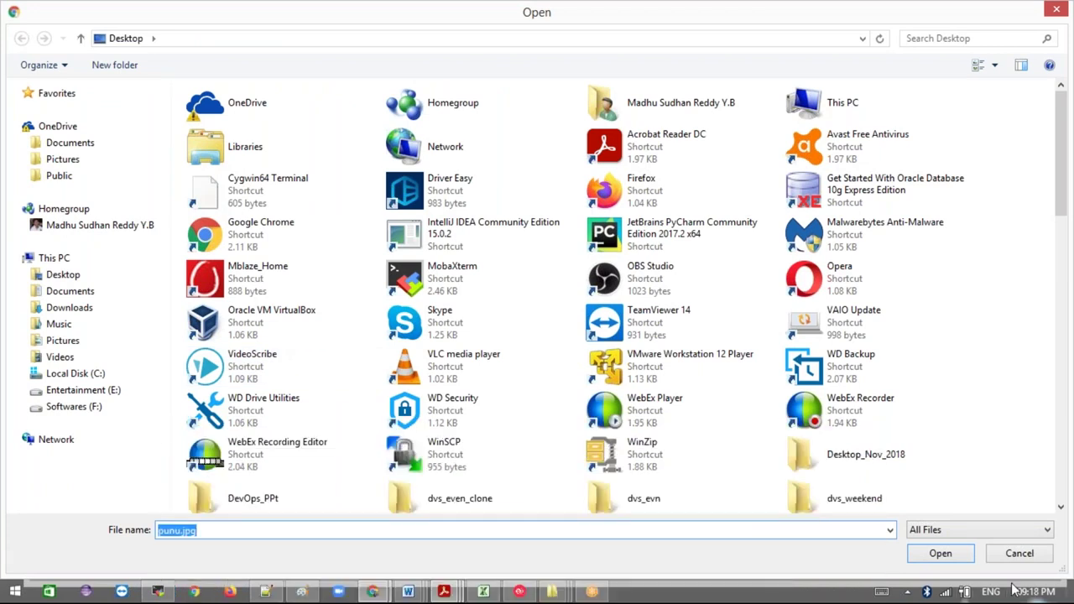
click(946, 558)
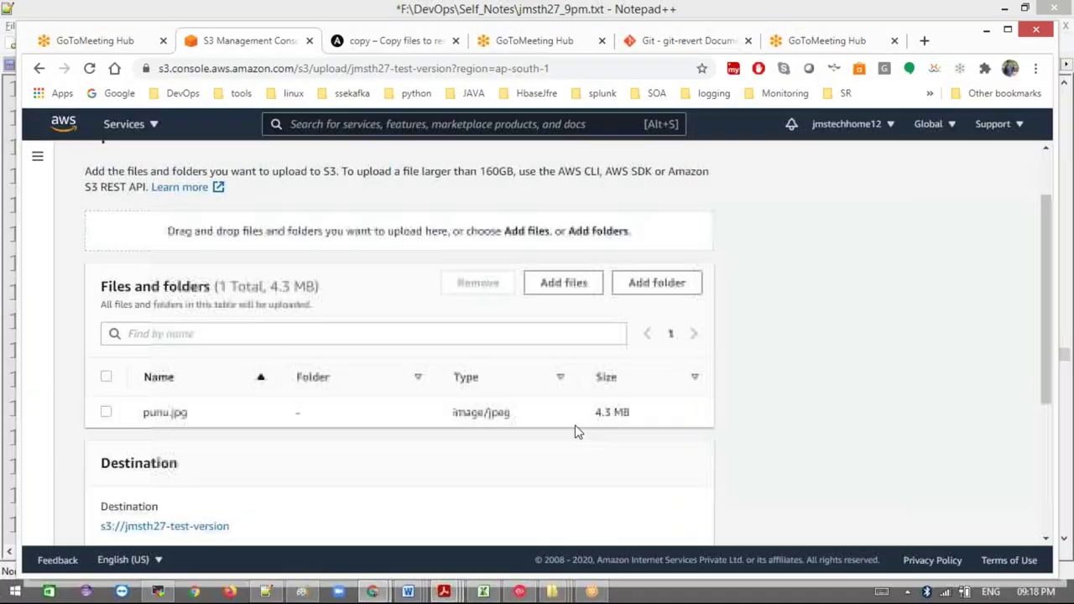
- Upload punu.jpg again to the versioned bucket and return to the bucket's object list
scroll(1050, 367, down, 3)
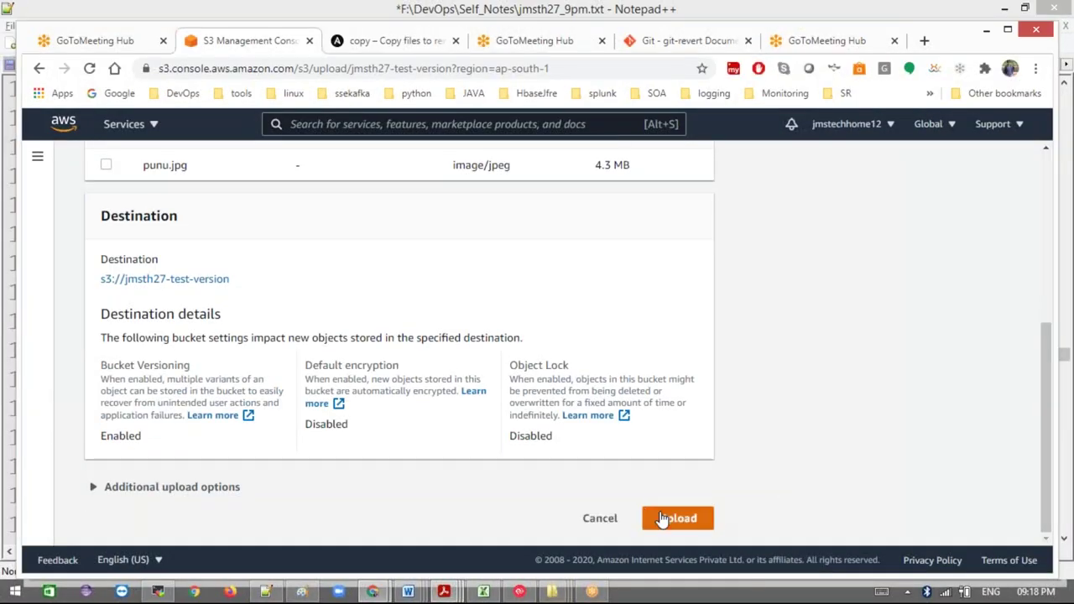
click(663, 520)
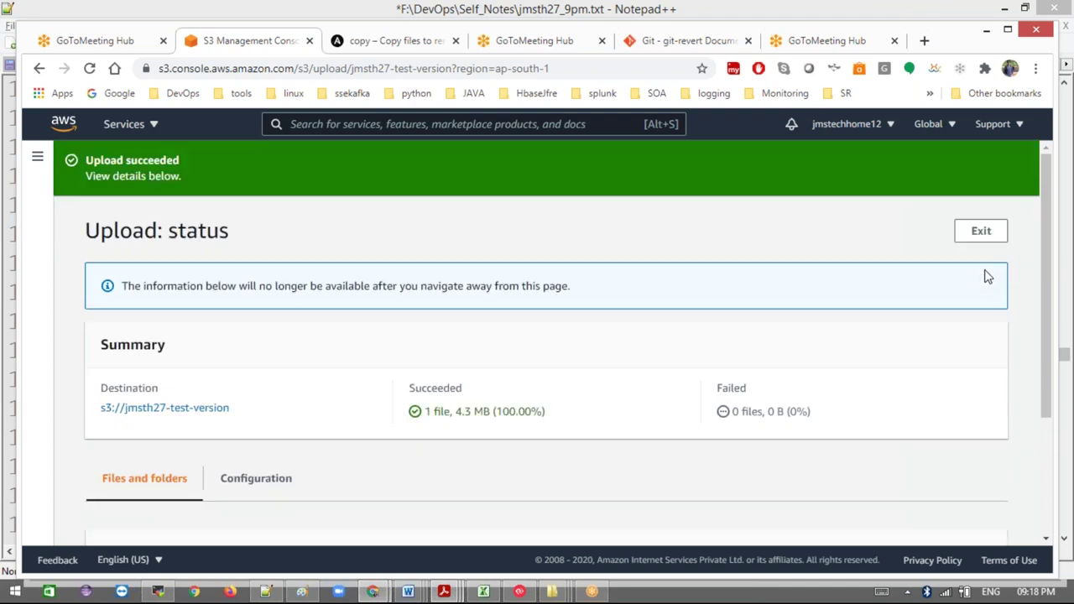
click(981, 243)
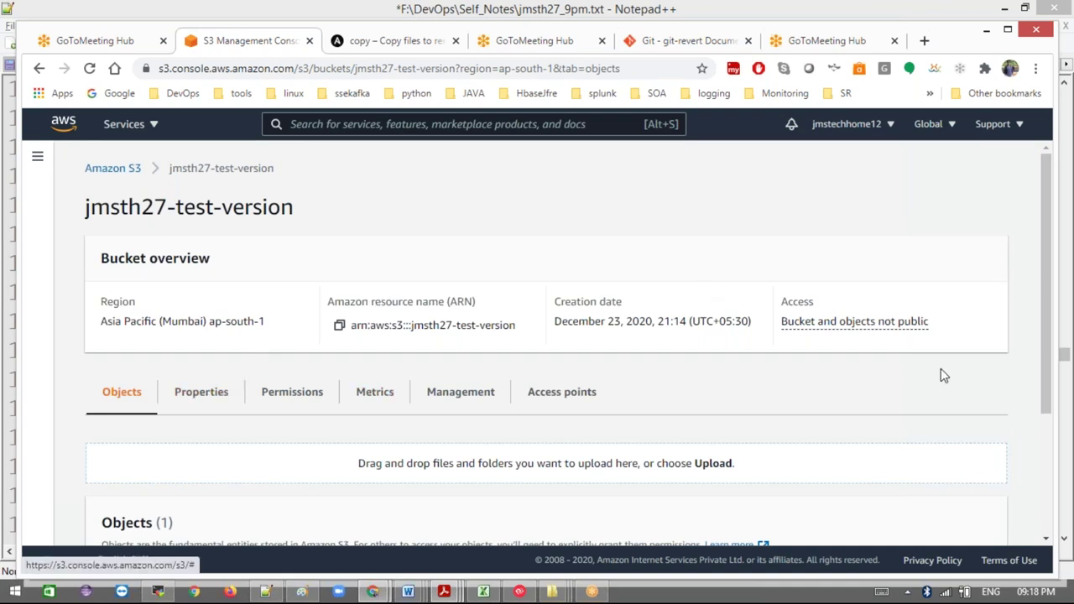
drag(1045, 377, 1046, 282)
scroll(1052, 351, down, 2)
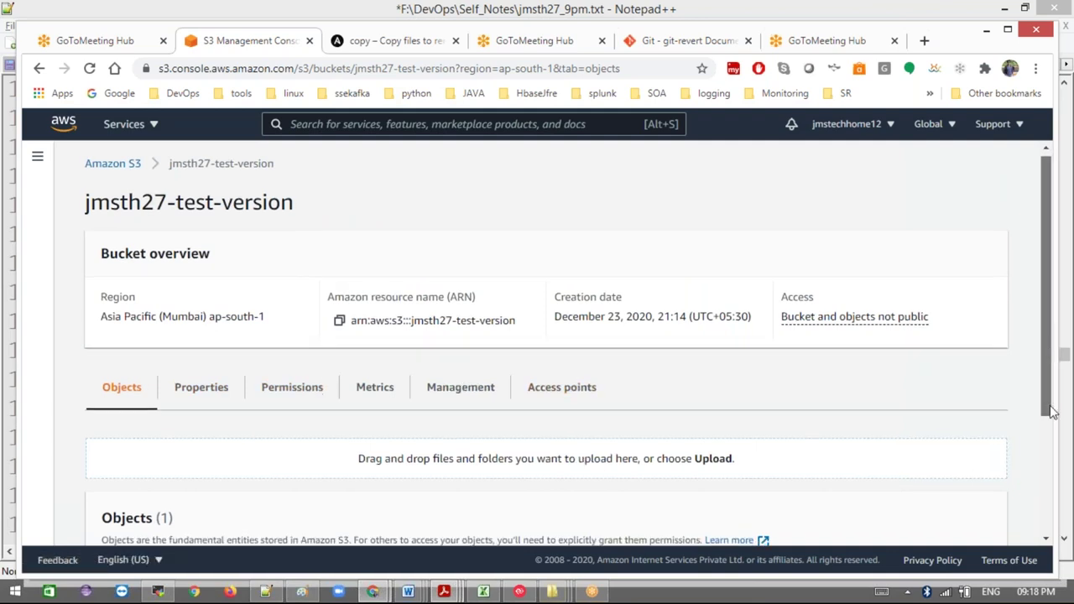
- Show the bucket's object versions to compare punu.jpg's version IDs, and hide the versions again
click(115, 392)
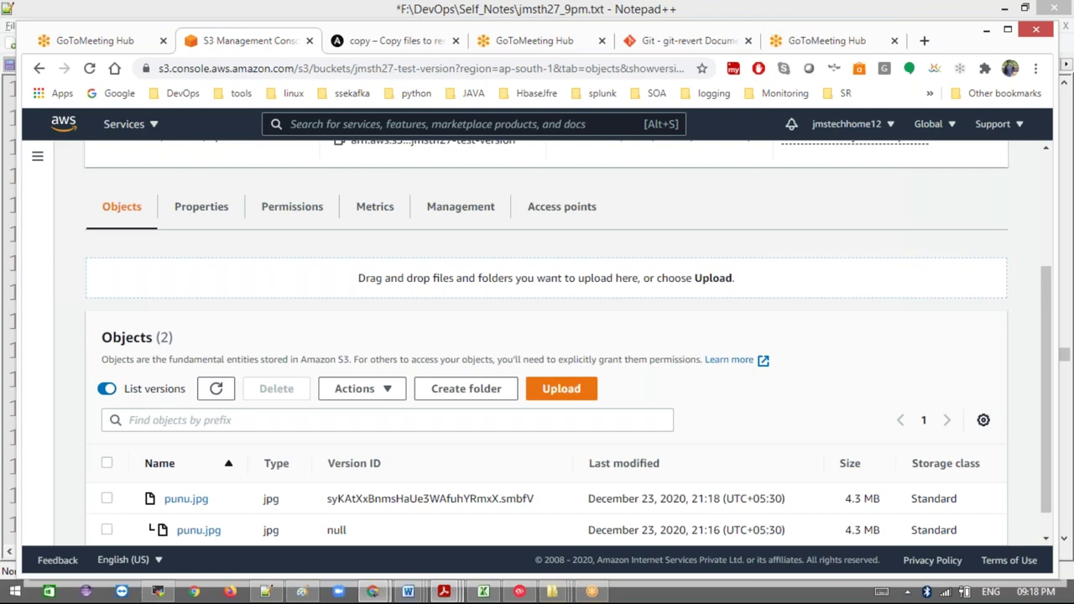
scroll(1047, 480, down, 1)
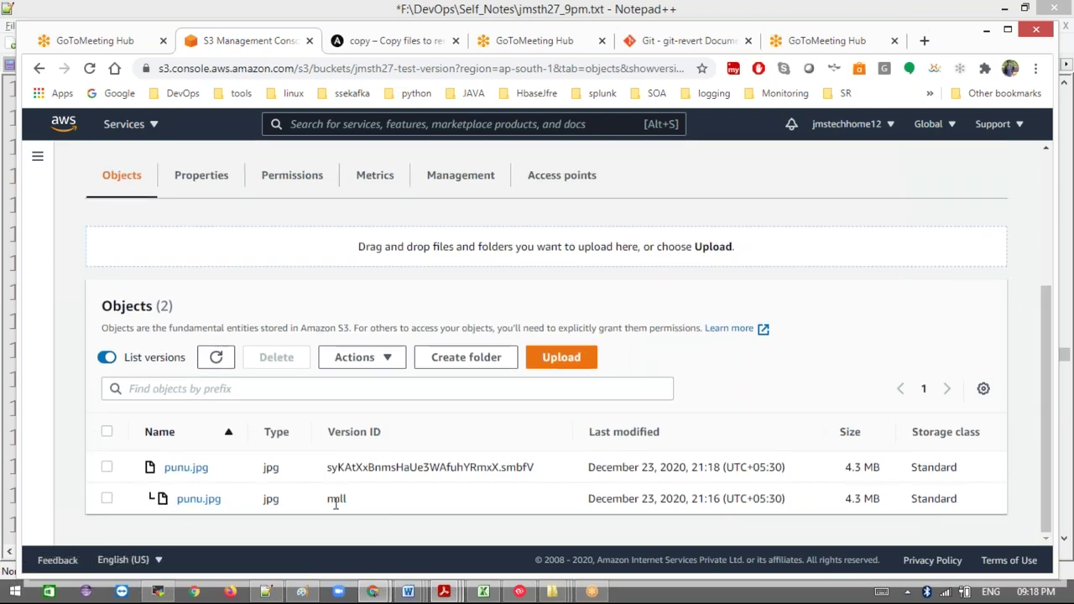
click(107, 358)
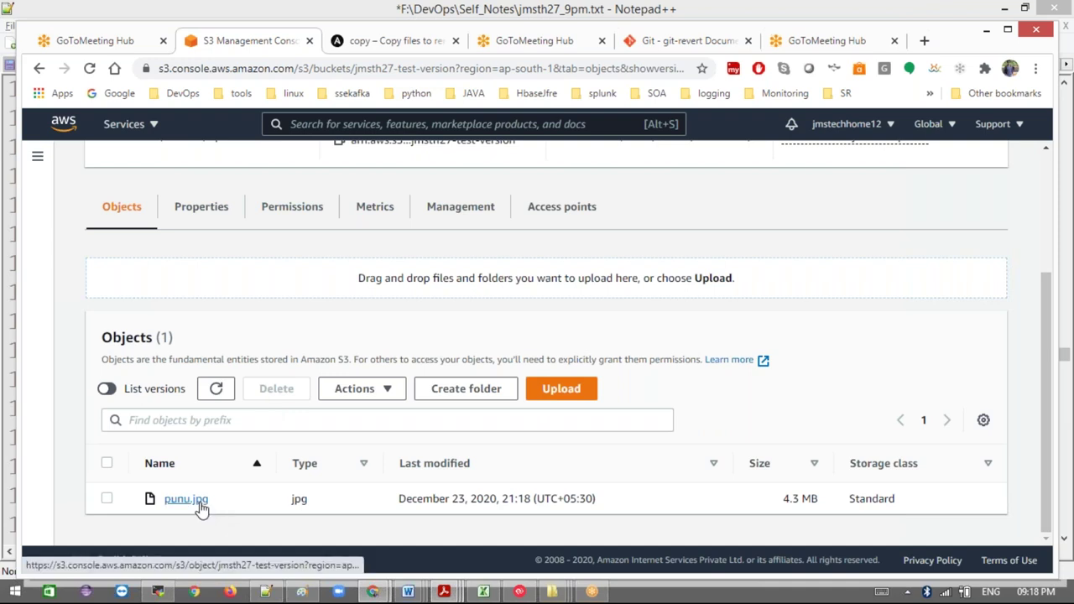
- Delete punu.jpg from the jmsth27-test-version bucket, confirming with the text delete, and return to the bucket
click(107, 498)
click(274, 391)
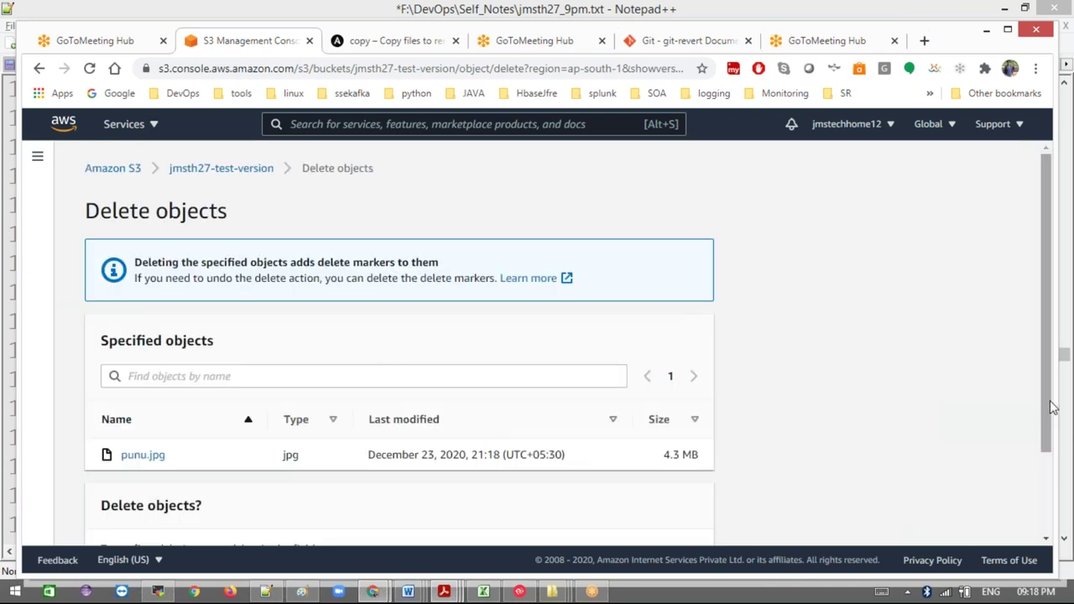
scroll(1053, 407, down, 2)
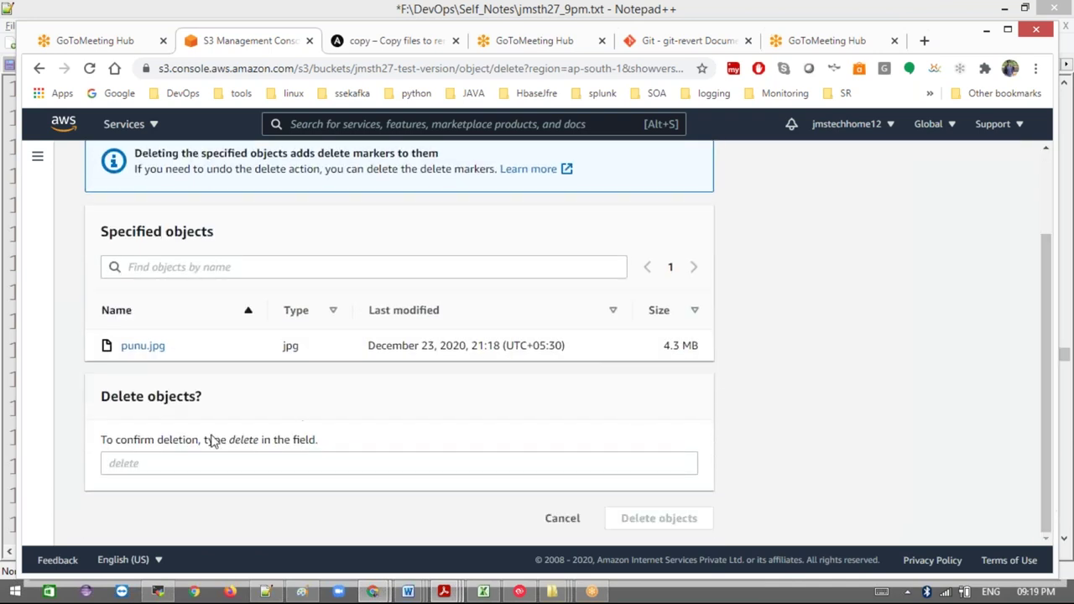
click(167, 470)
text(de)
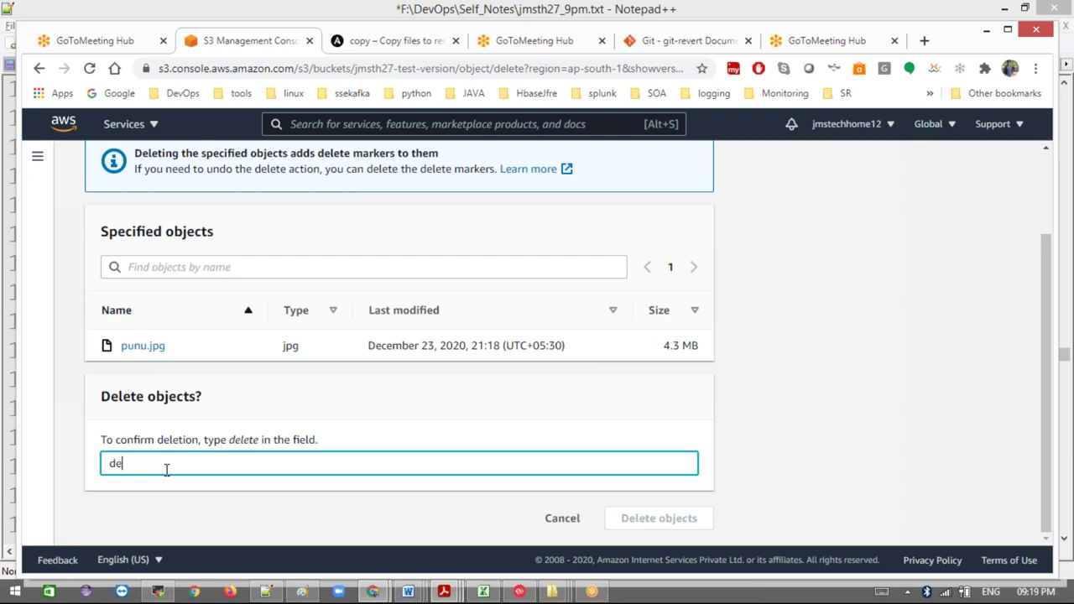
text(lete)
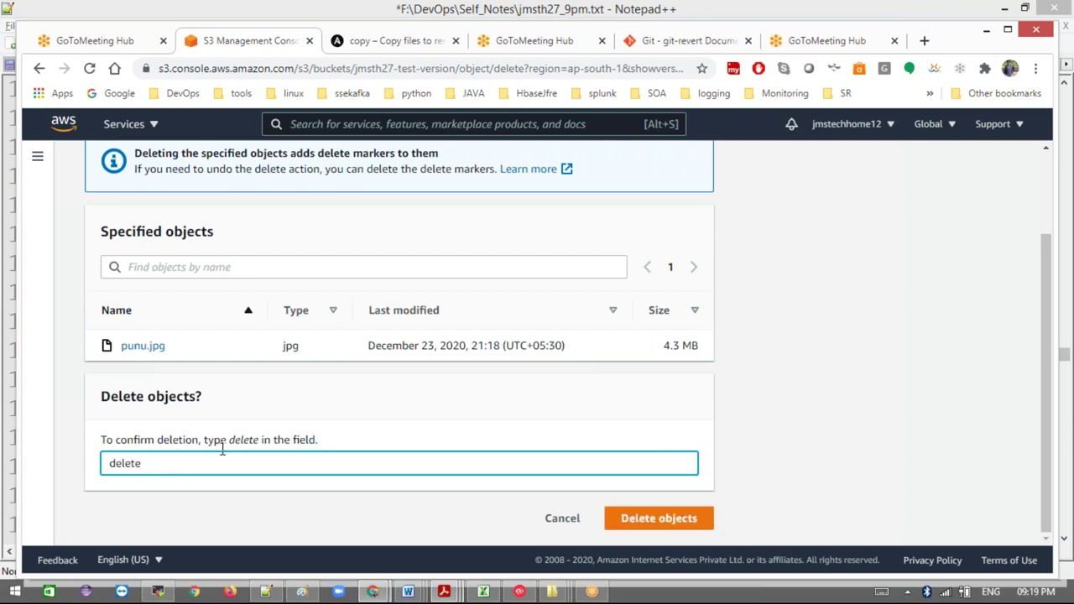
click(652, 521)
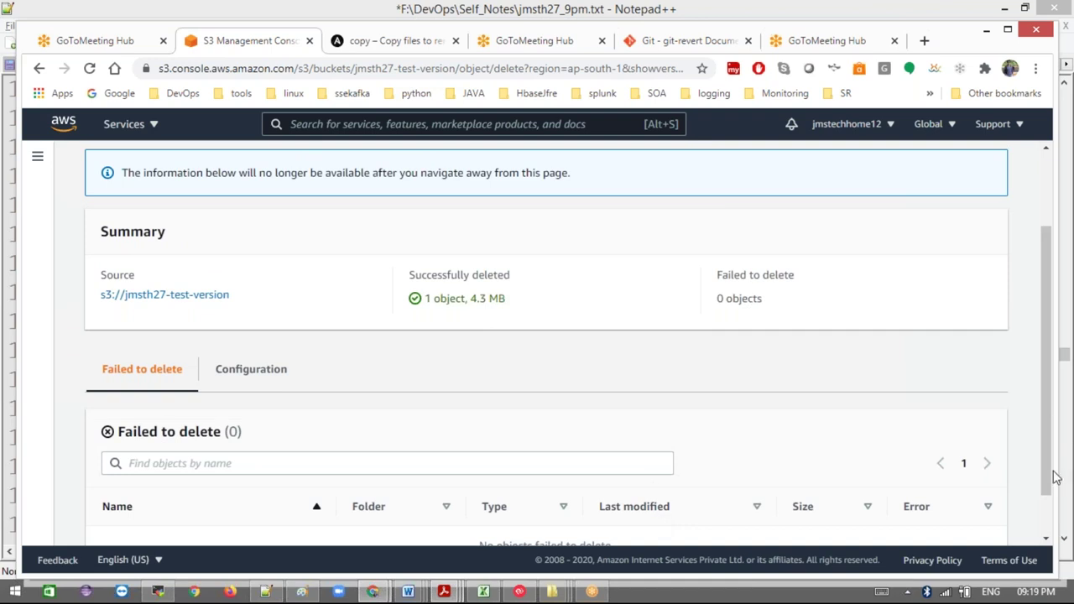
scroll(1053, 474, down, 1)
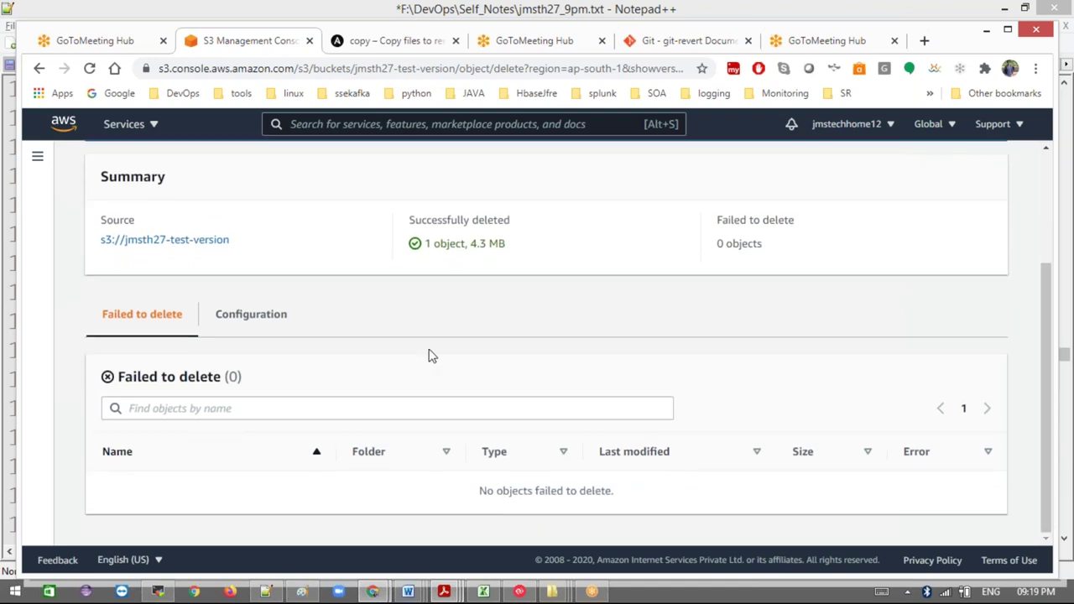
drag(1045, 413, 1047, 286)
click(971, 225)
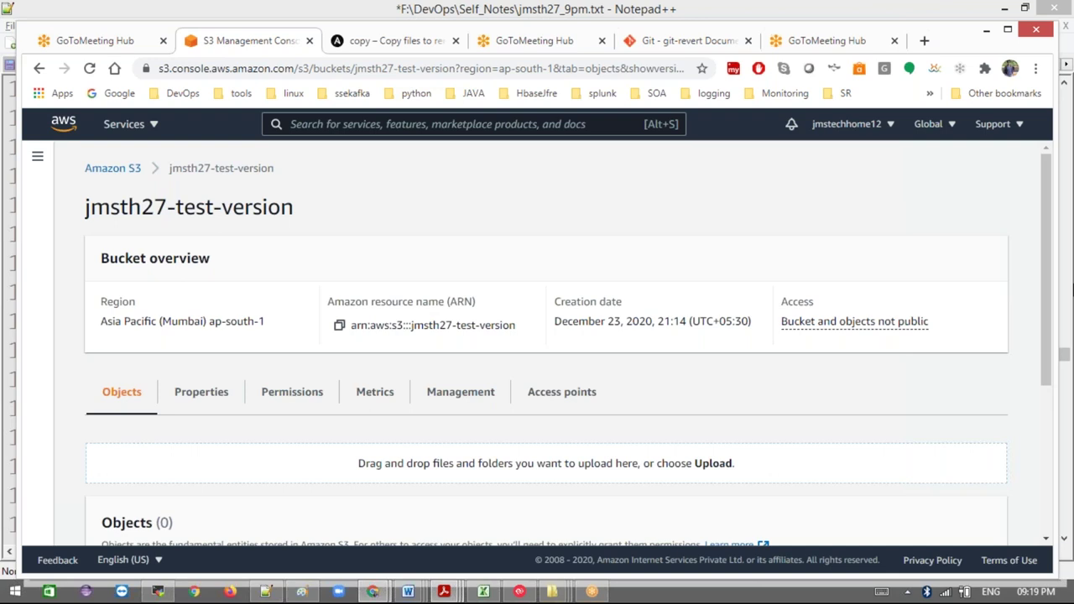
- List the bucket's objects with their versions and examine the delete marker entry of punu.jpg
scroll(1055, 299, down, 1)
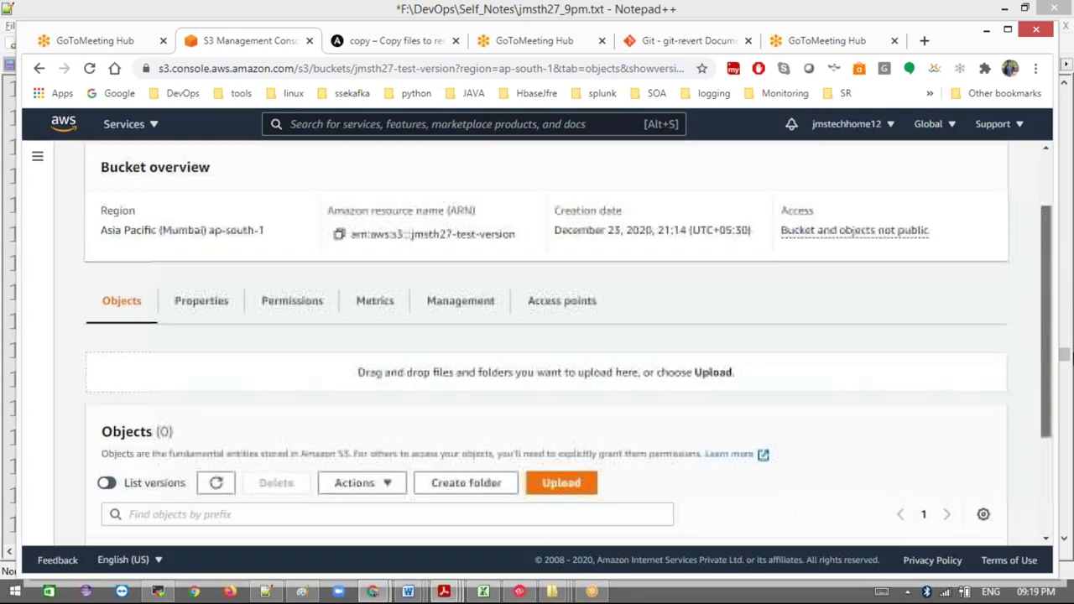
scroll(1049, 336, down, 2)
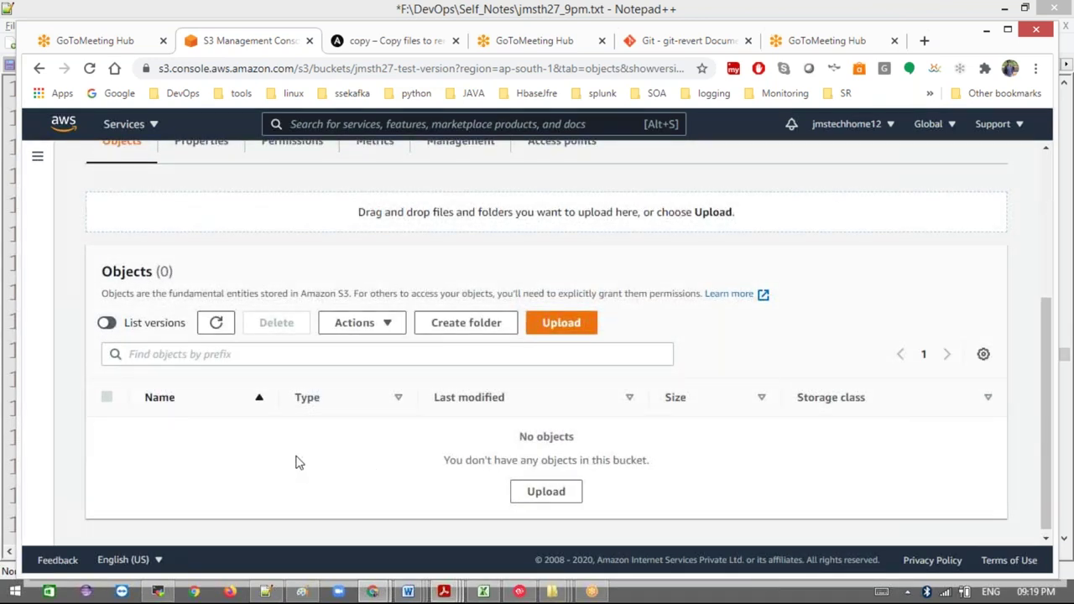
click(107, 323)
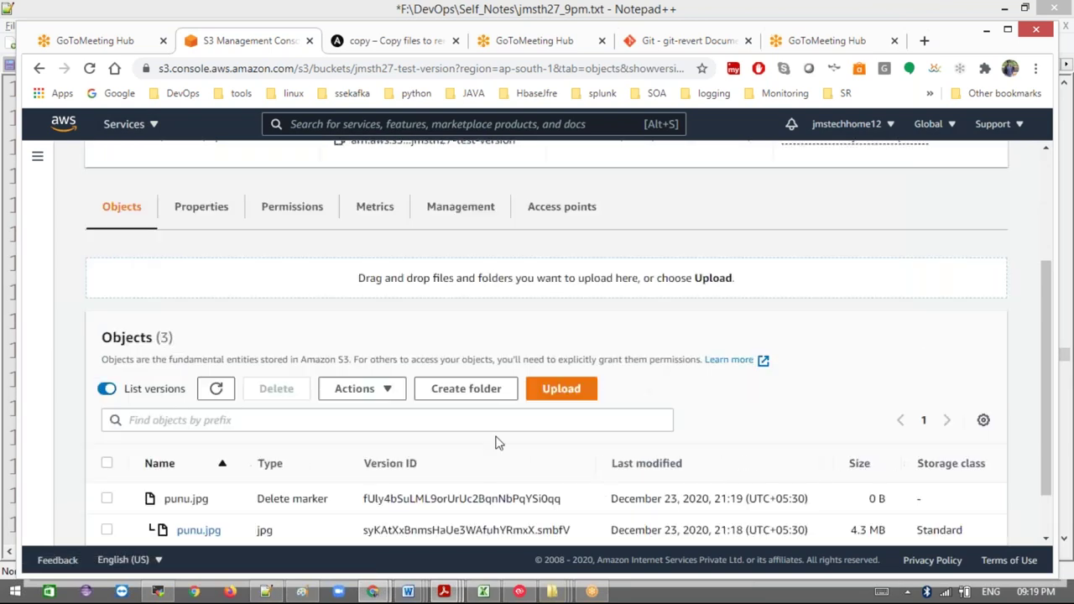
scroll(1046, 420, down, 1)
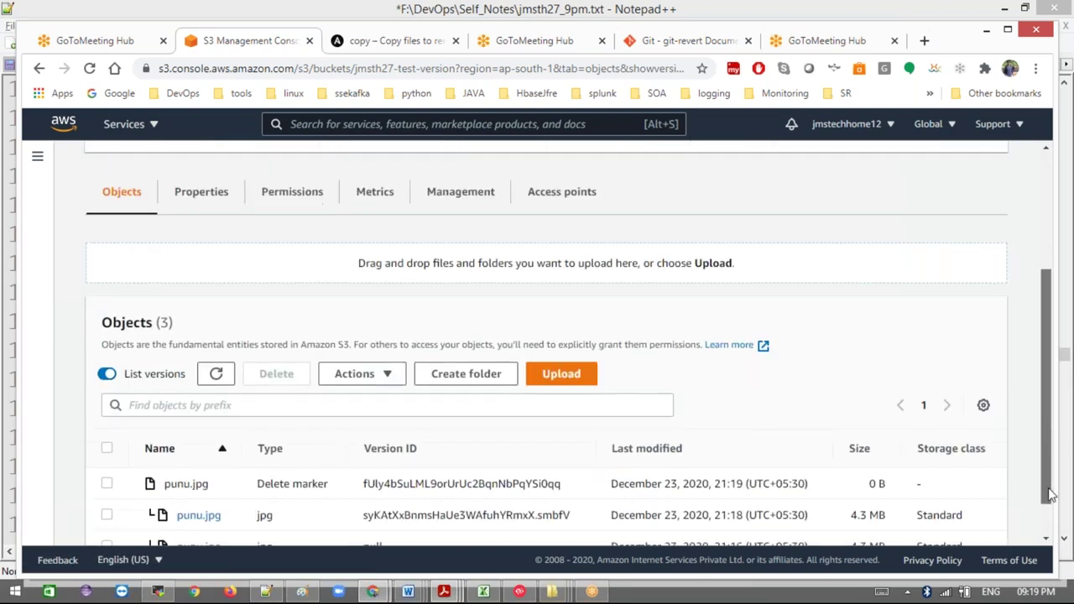
drag(256, 436, 340, 442)
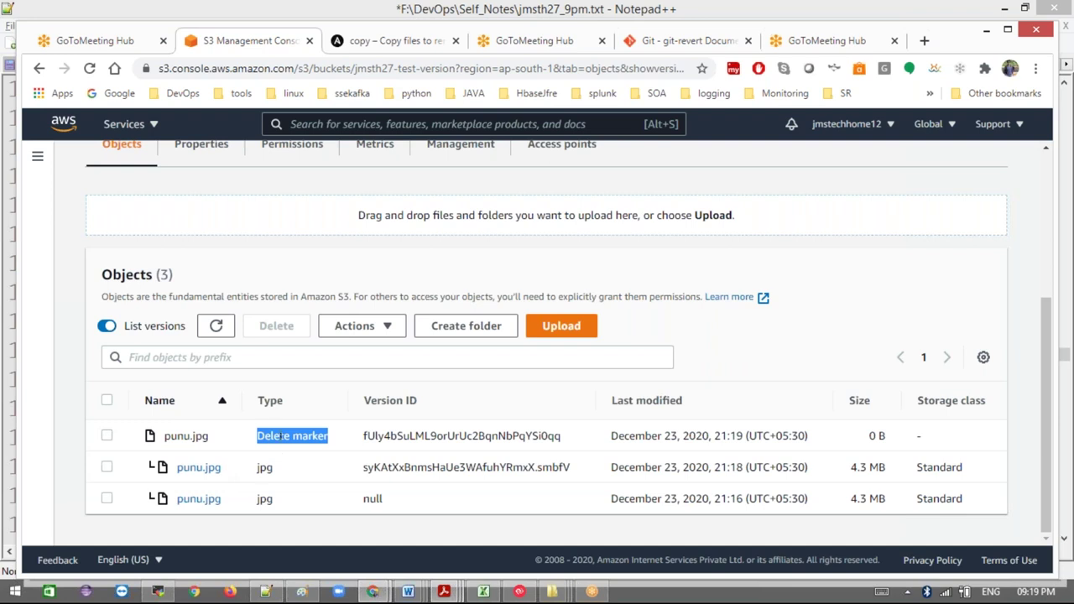
- Permanently delete punu.jpg's delete marker, confirming with the text permanently delete, and return to the bucket
click(107, 436)
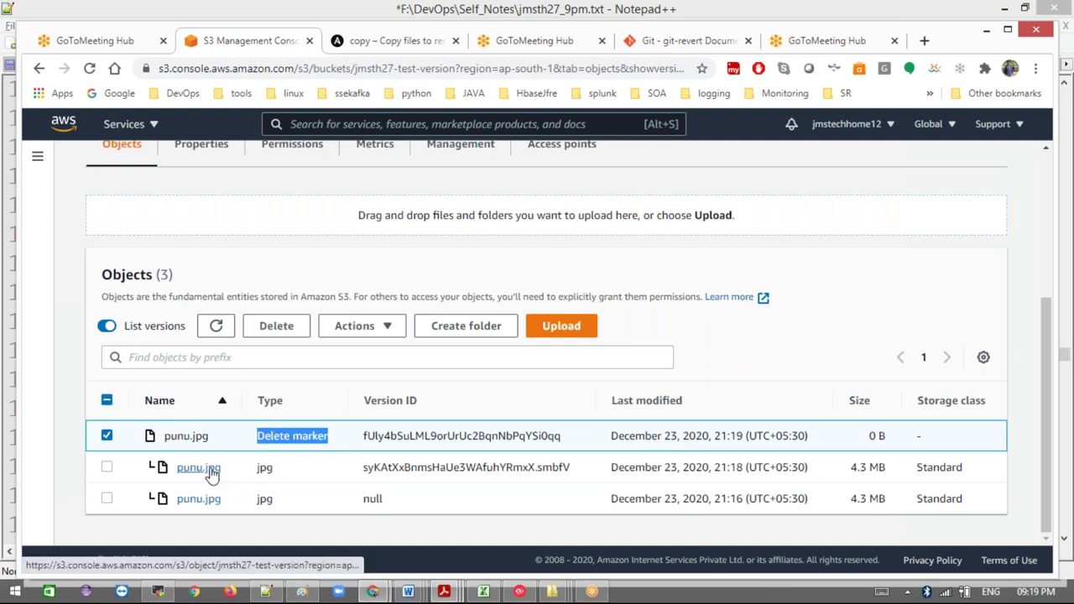
click(378, 335)
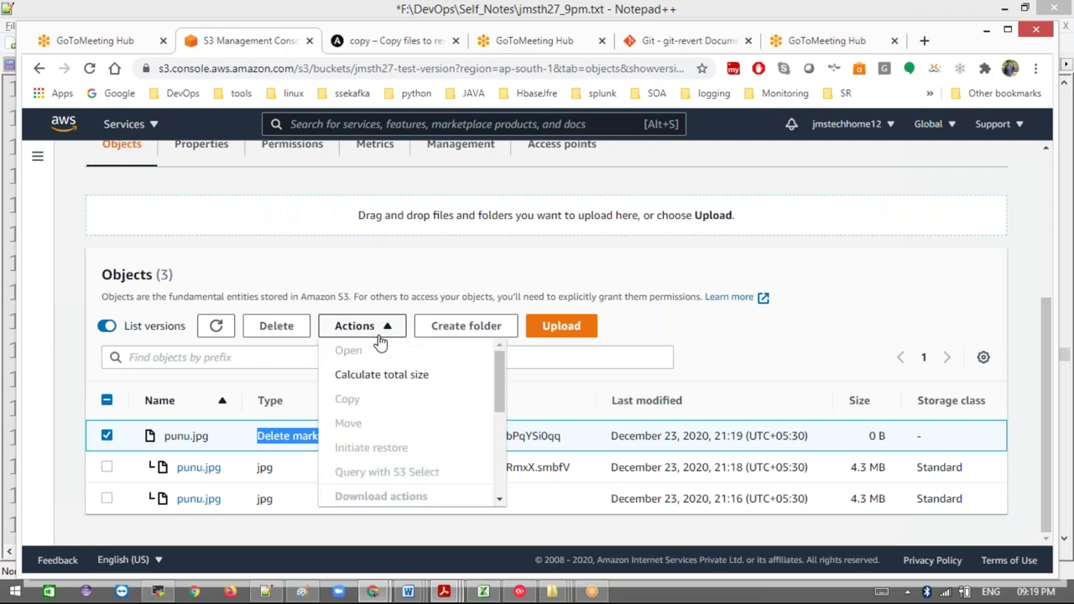
drag(496, 391, 497, 352)
click(262, 327)
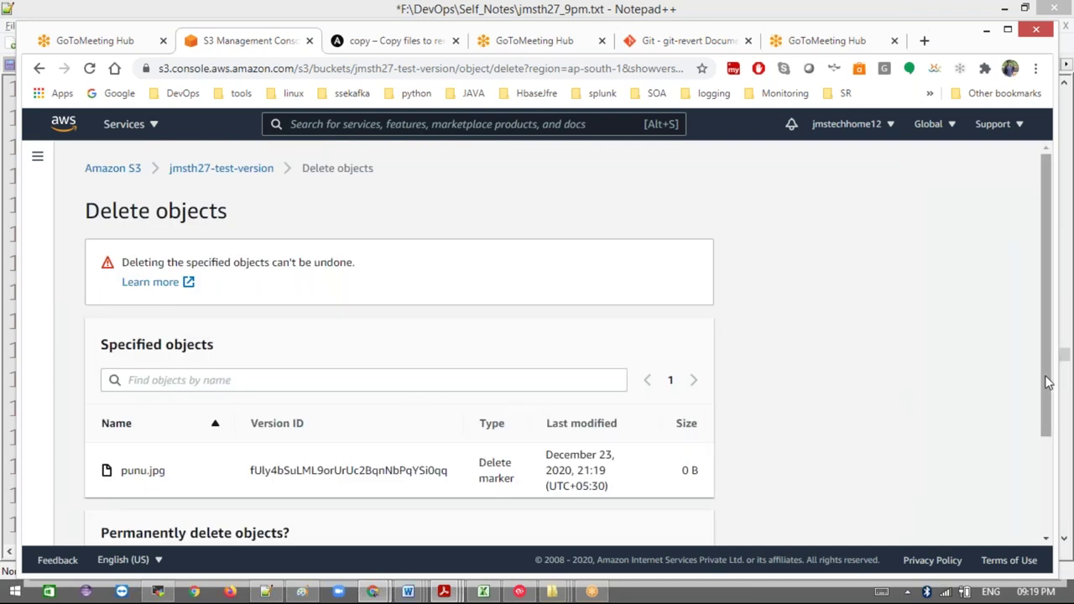
drag(1047, 403, 1047, 505)
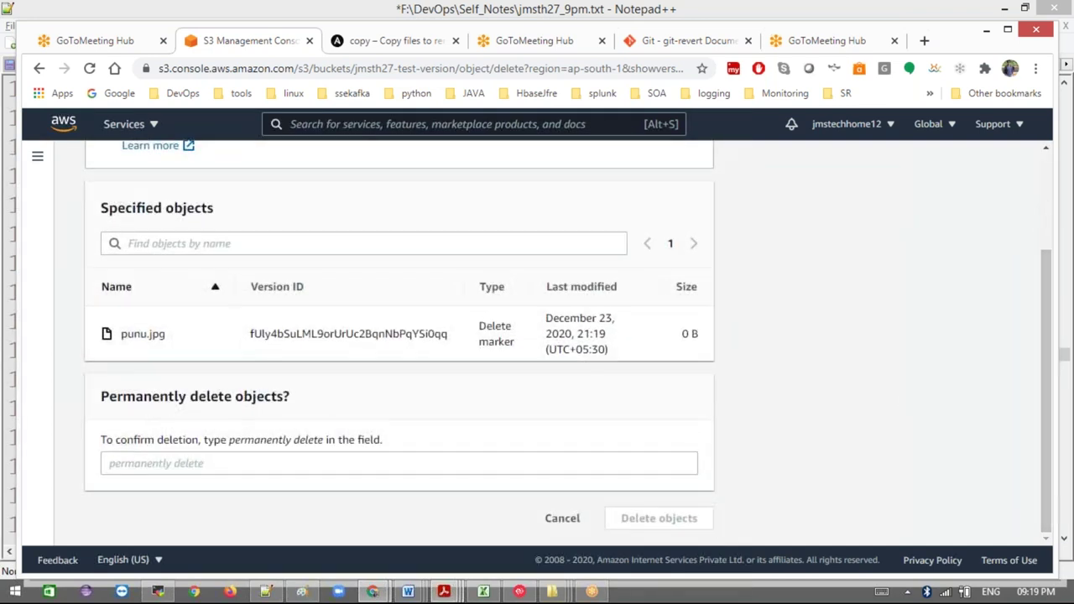
drag(325, 443, 234, 447)
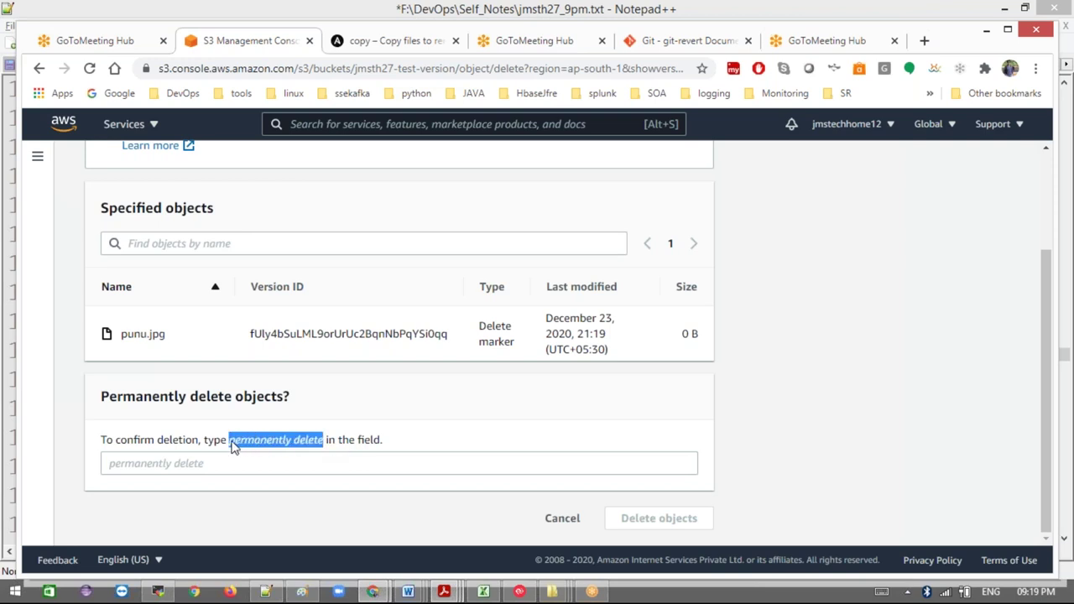
click(179, 463)
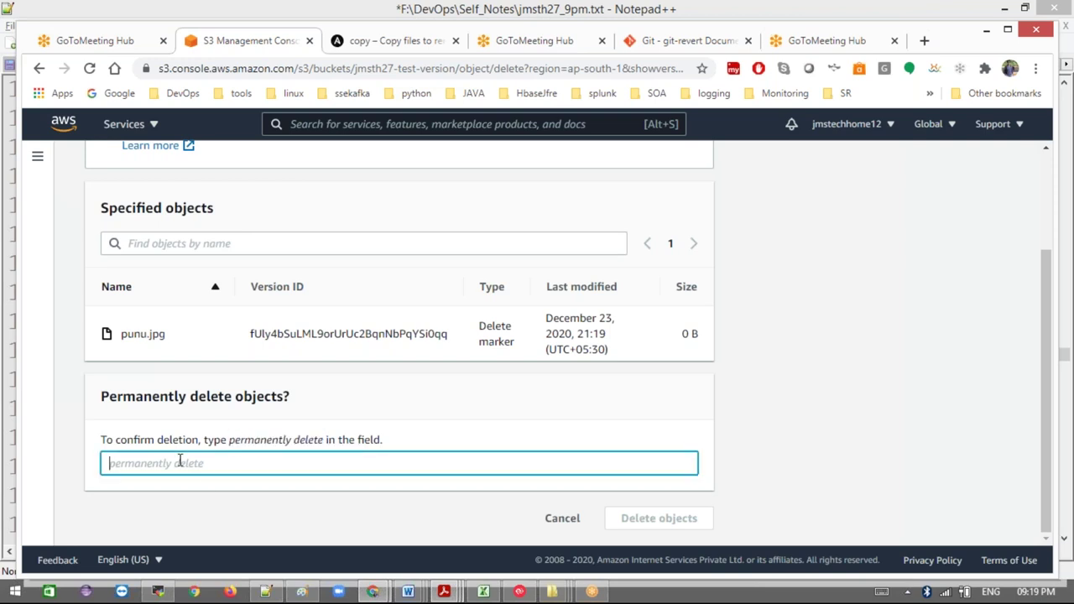
text(permanently delete)
click(693, 522)
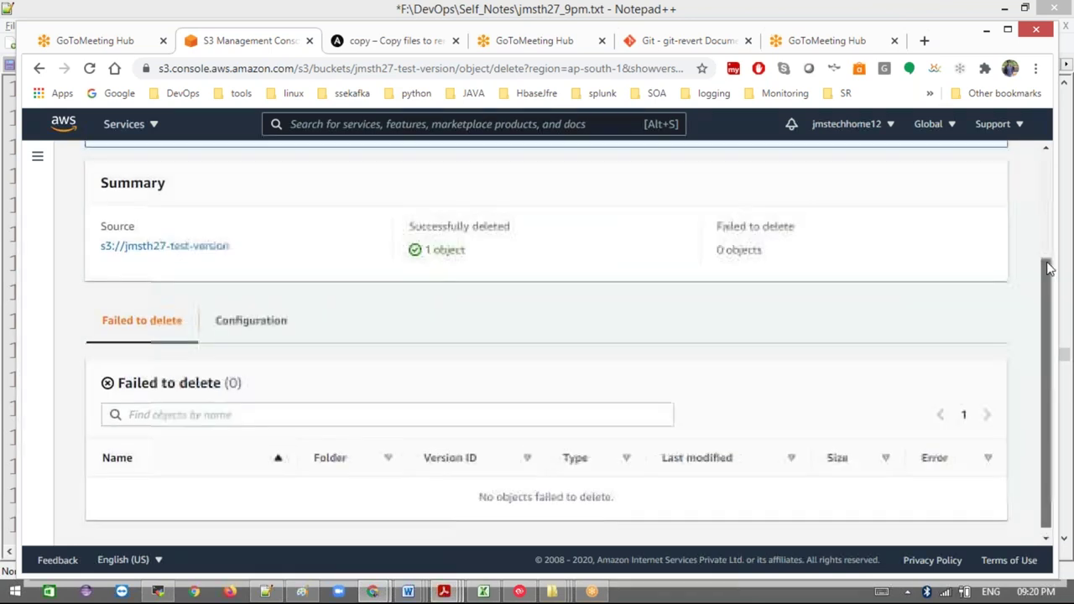
click(973, 224)
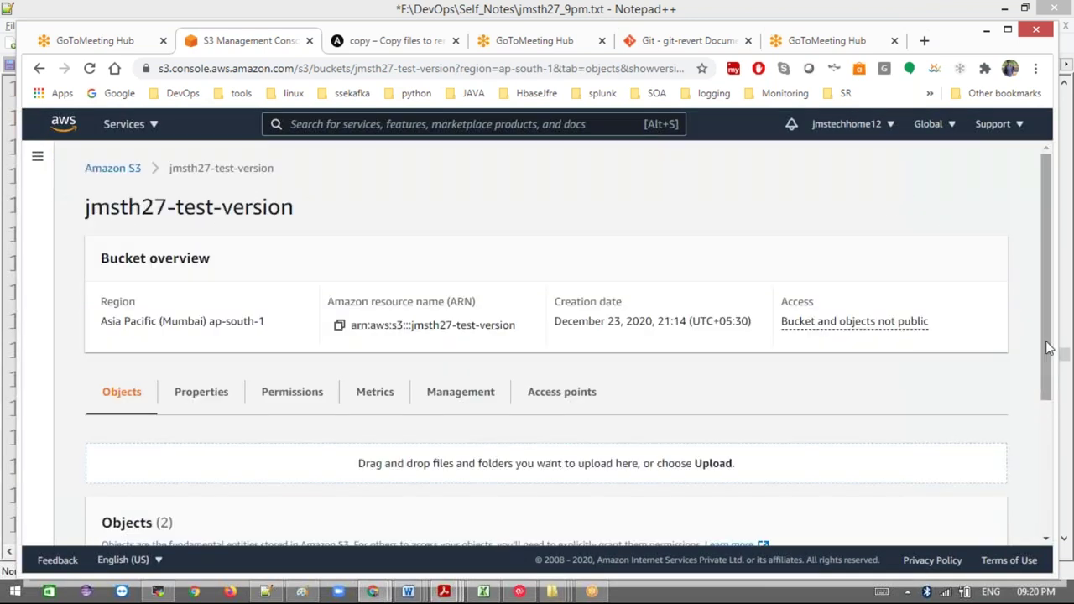
- Check punu.jpg in the bucket's object list with versions hidden and with versions shown again
scroll(545, 336, down, 2)
scroll(545, 335, down, 2)
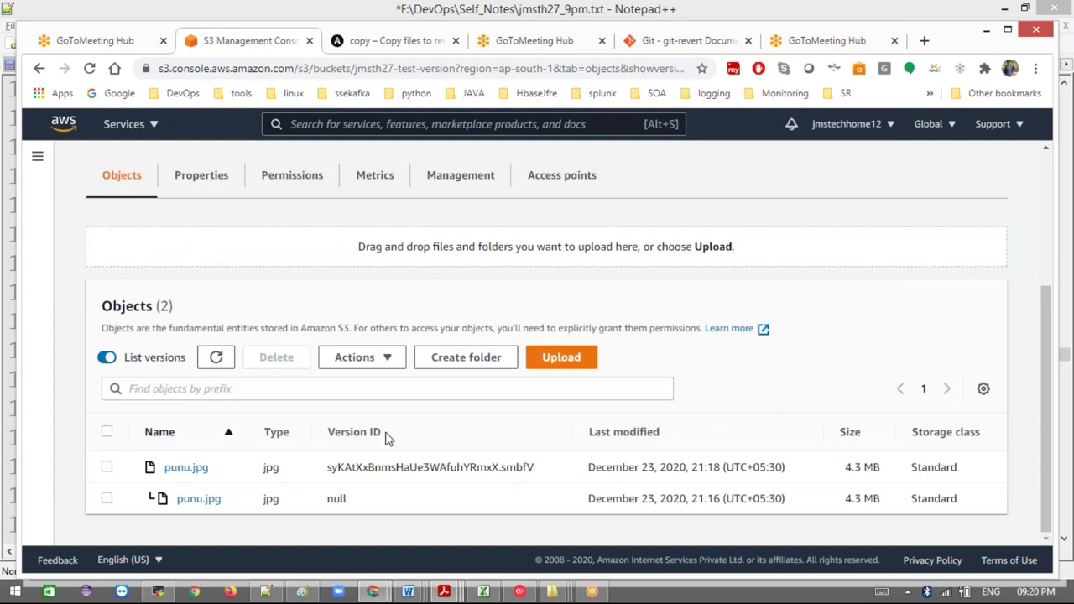
click(107, 357)
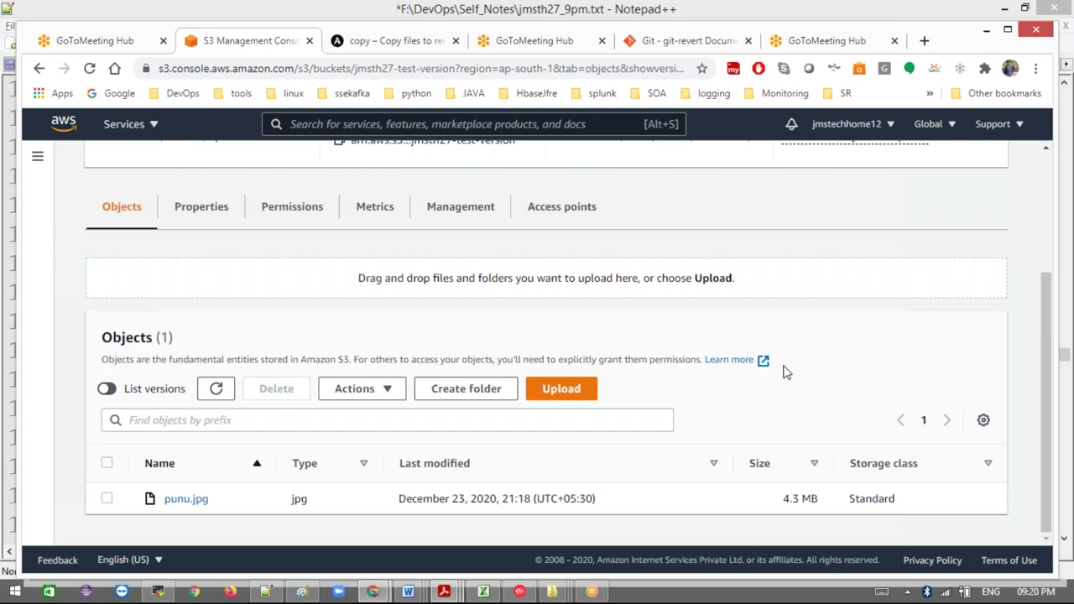
click(109, 391)
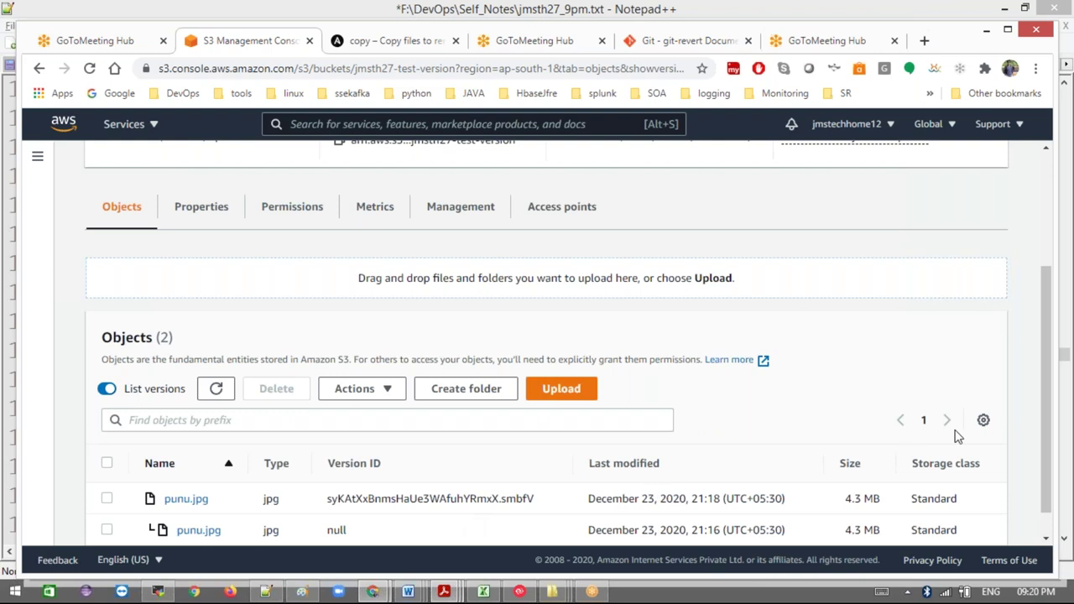
- Examine the version ID of the newest punu.jpg against that of the older version
scroll(1049, 437, down, 1)
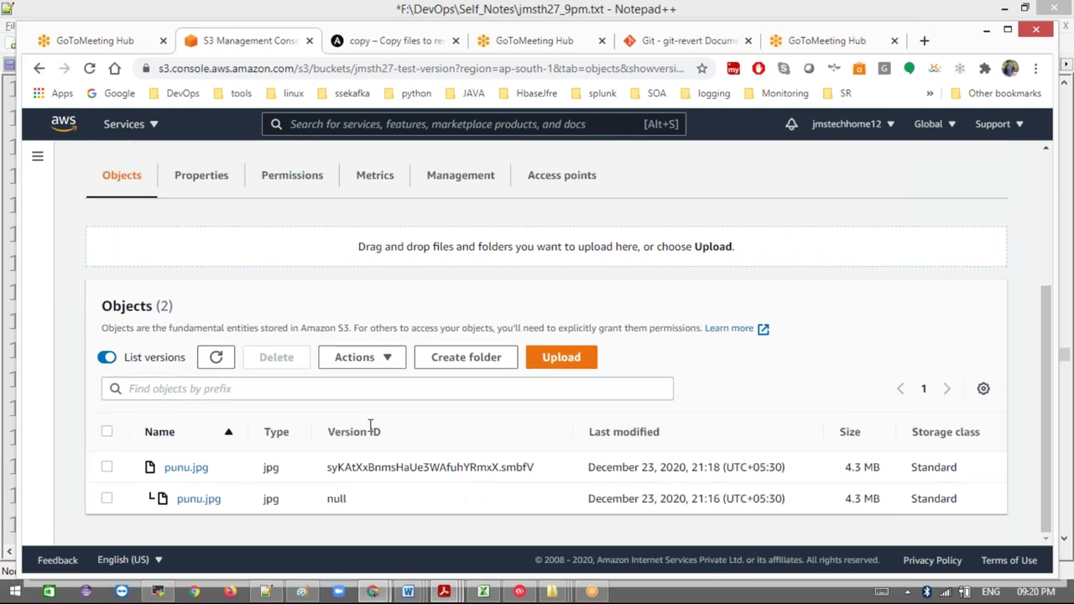
drag(328, 466, 547, 479)
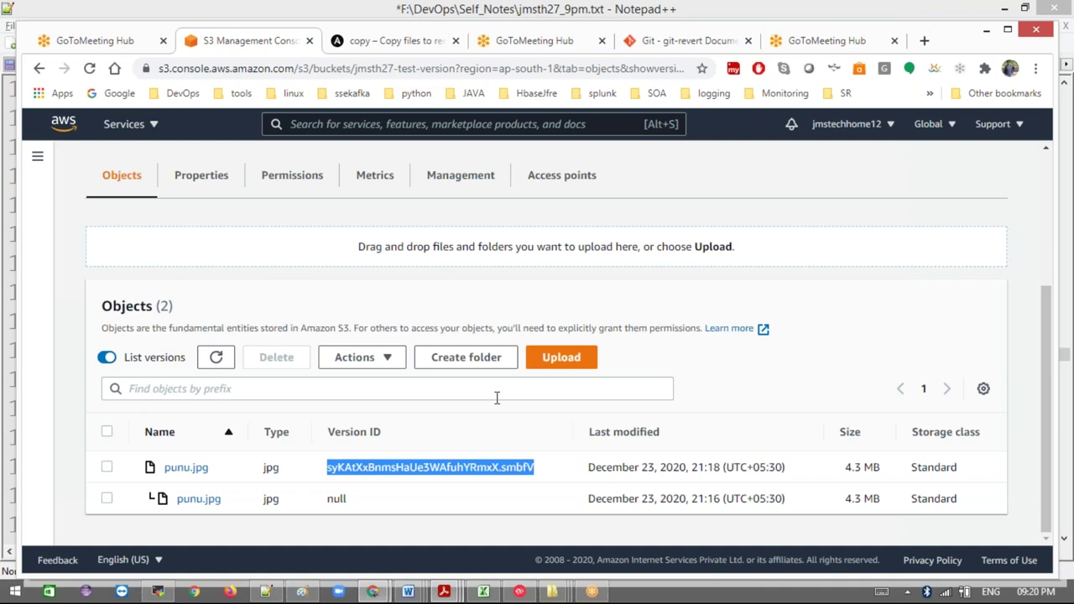
scroll(1049, 374, up, 2)
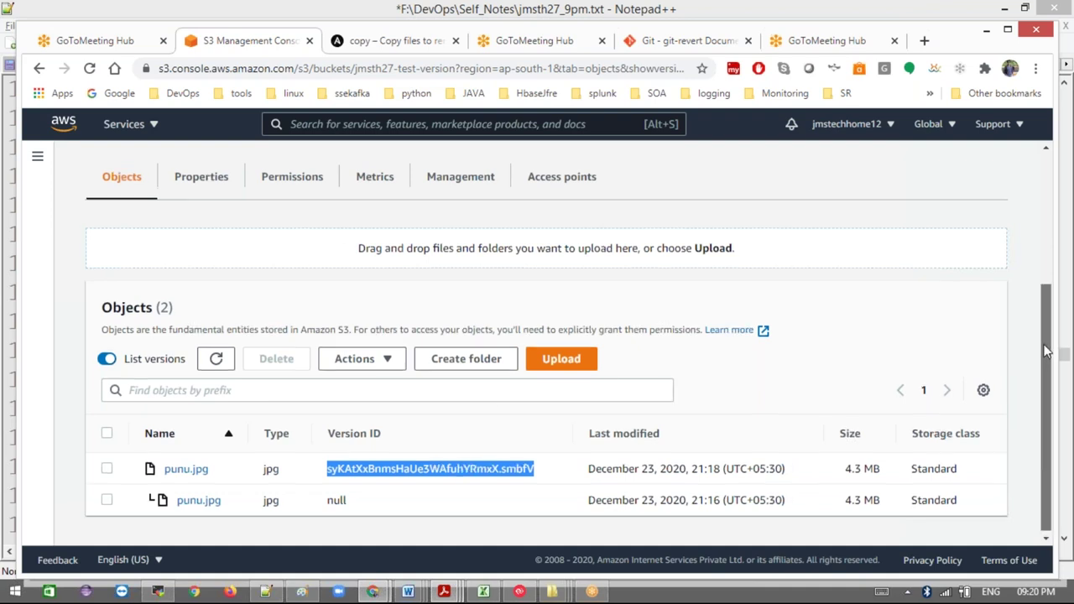
mouse_move(1047, 324)
mouse_down()
mouse_move(1047, 256)
mouse_move(1047, 335)
mouse_up()
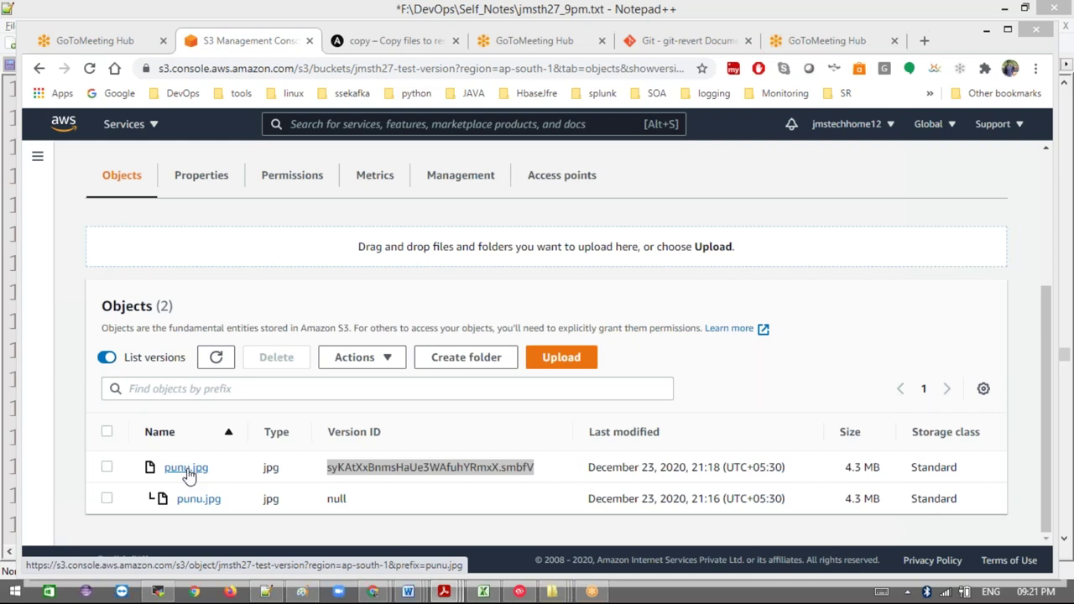
click(336, 472)
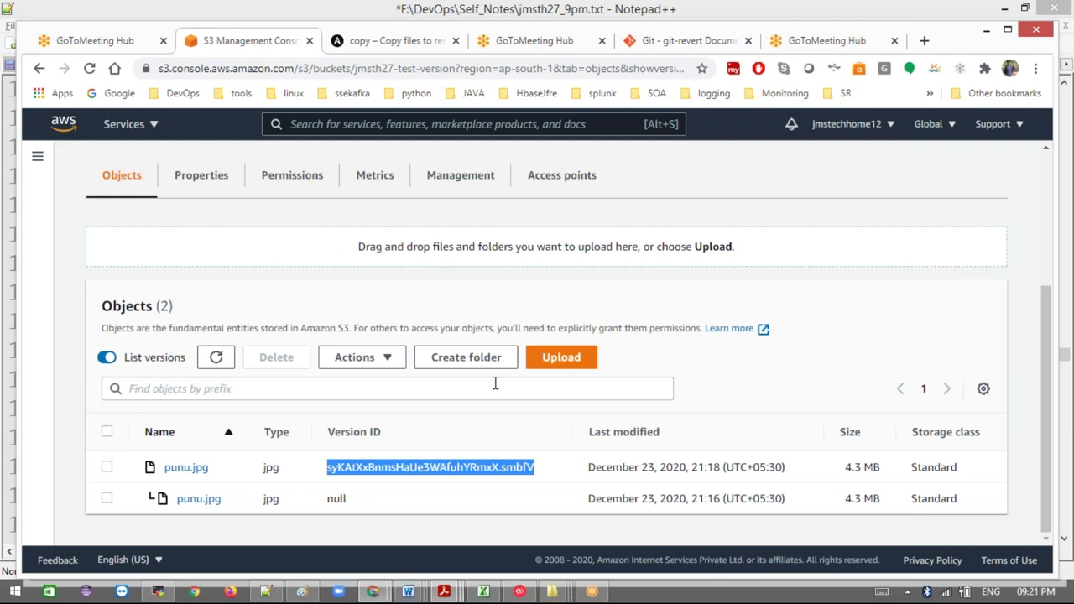
- Start a further upload to the versioned bucket and choose punu.jpg from the Desktop as the file
click(554, 372)
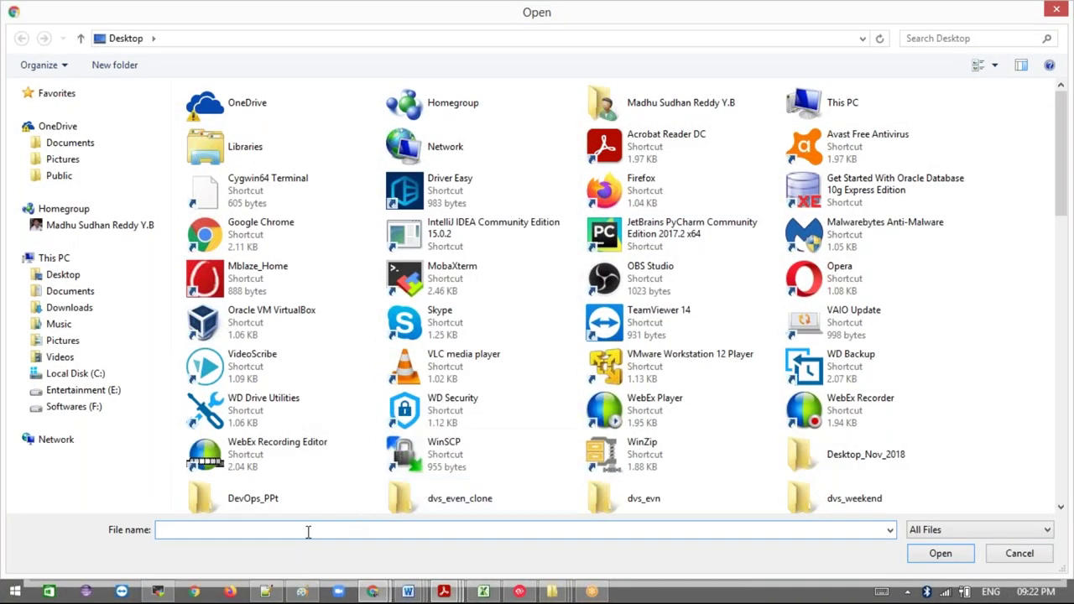
text(punu)
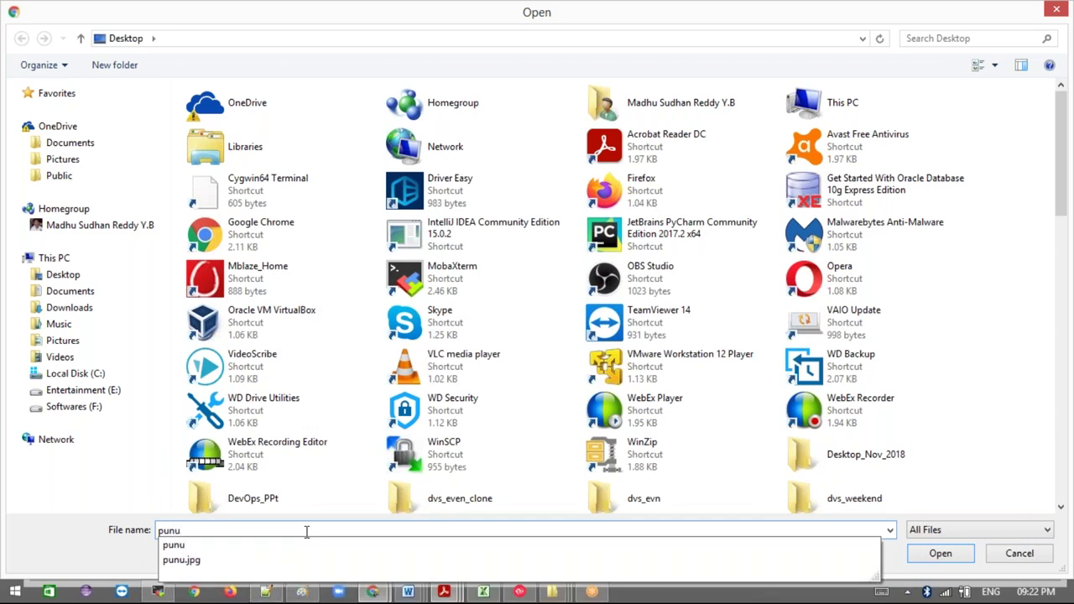
click(198, 561)
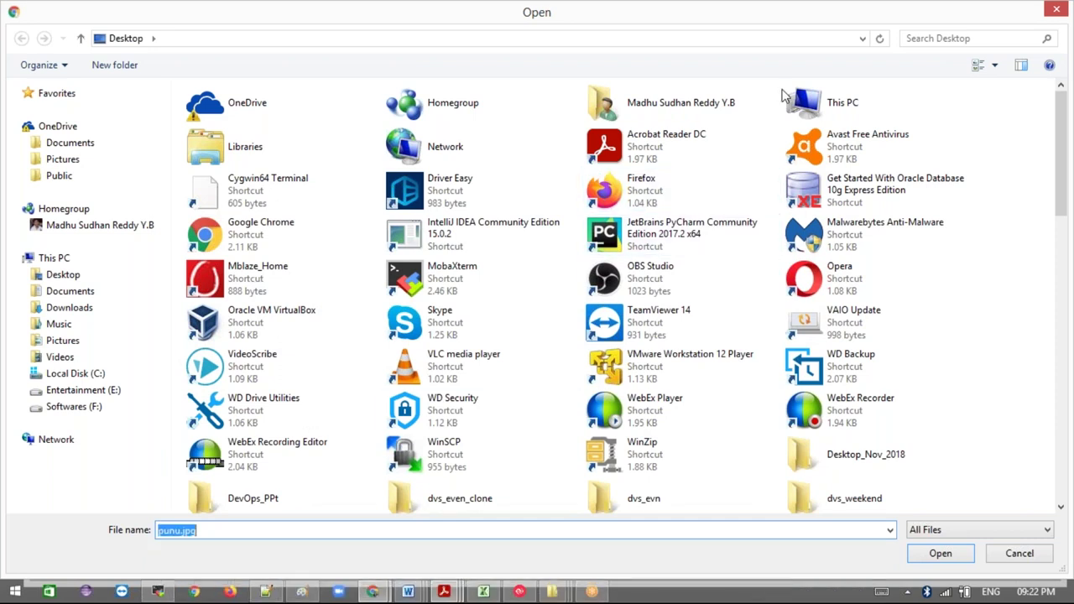
key(Return)
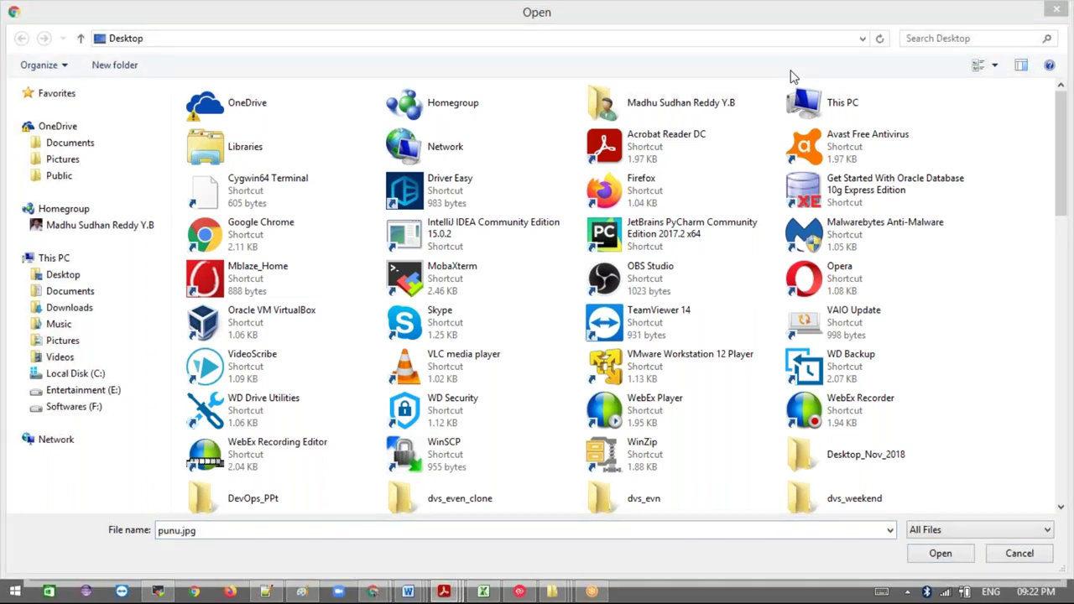
- Add punu.jpg to the upload list and upload it to the jmsth27-test-version bucket
click(934, 555)
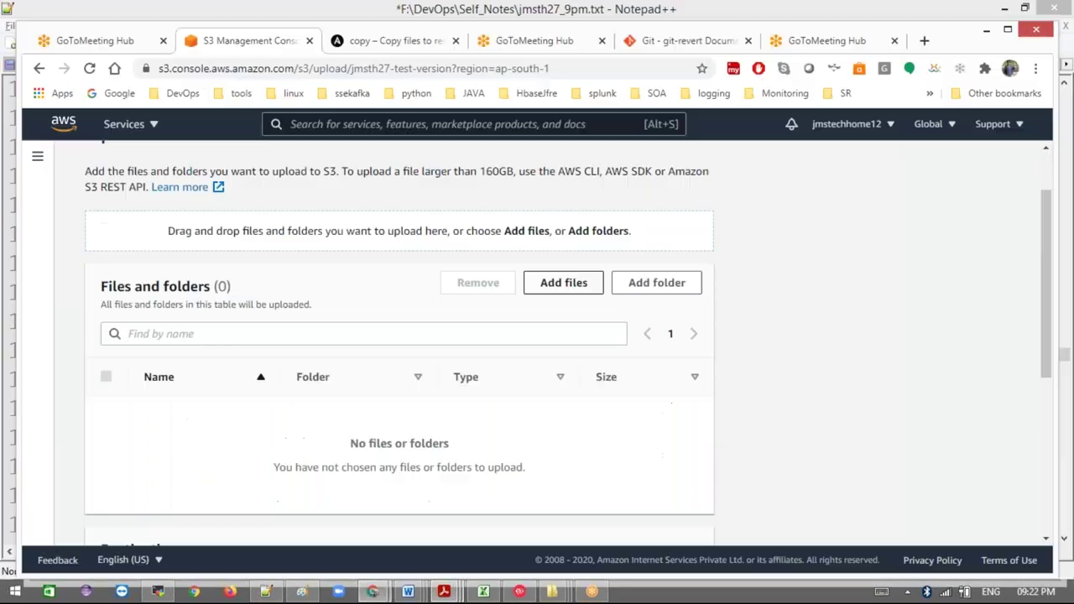
drag(1048, 388, 1050, 515)
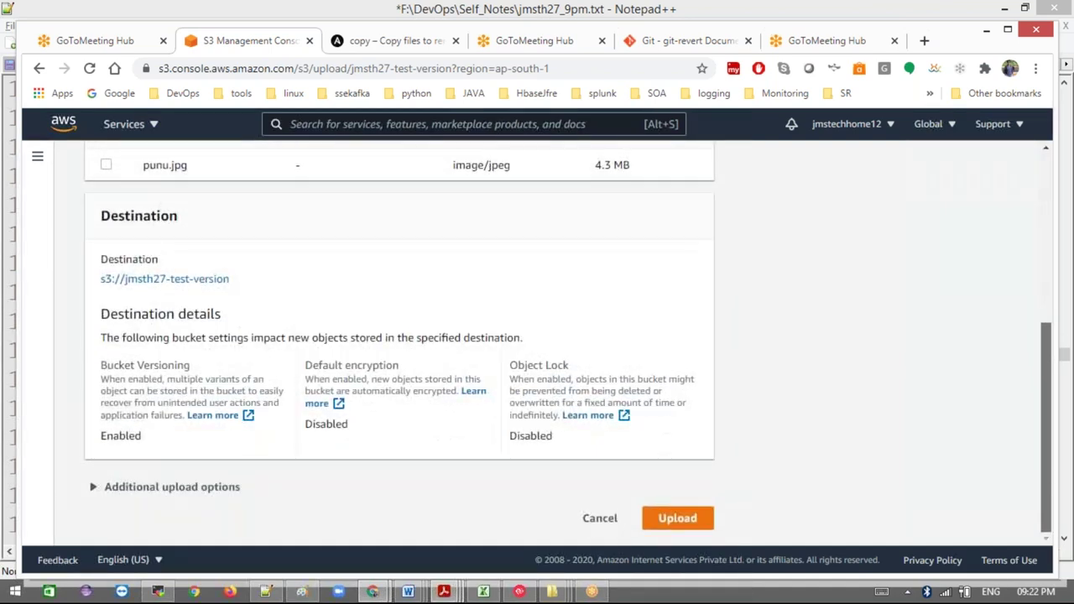
click(680, 520)
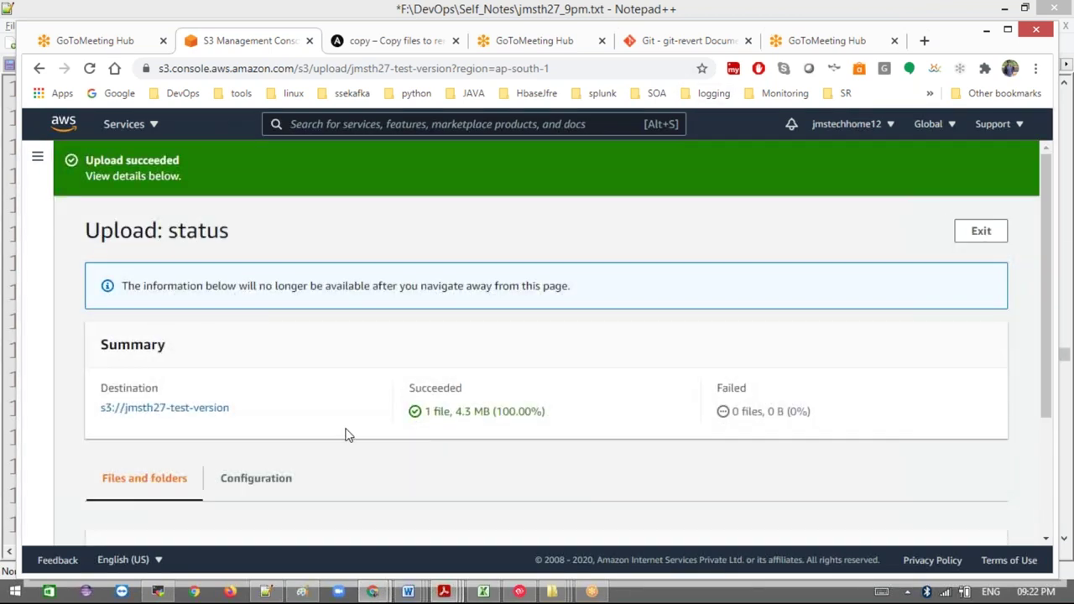
- Switch to Paint and start a new blank picture, discarding the changes to the existing drawing
click(302, 592)
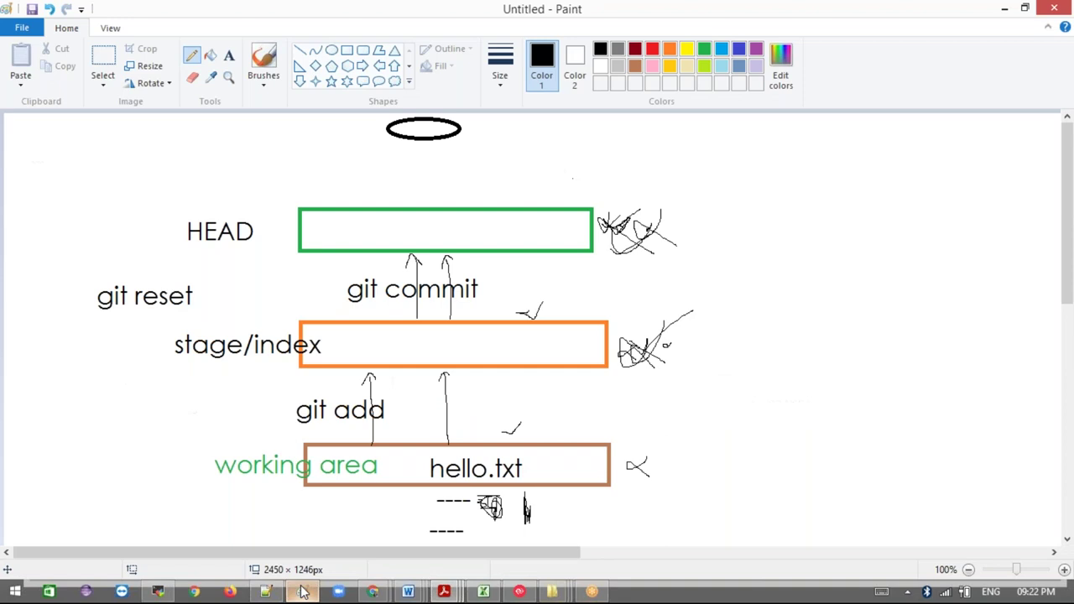
click(22, 27)
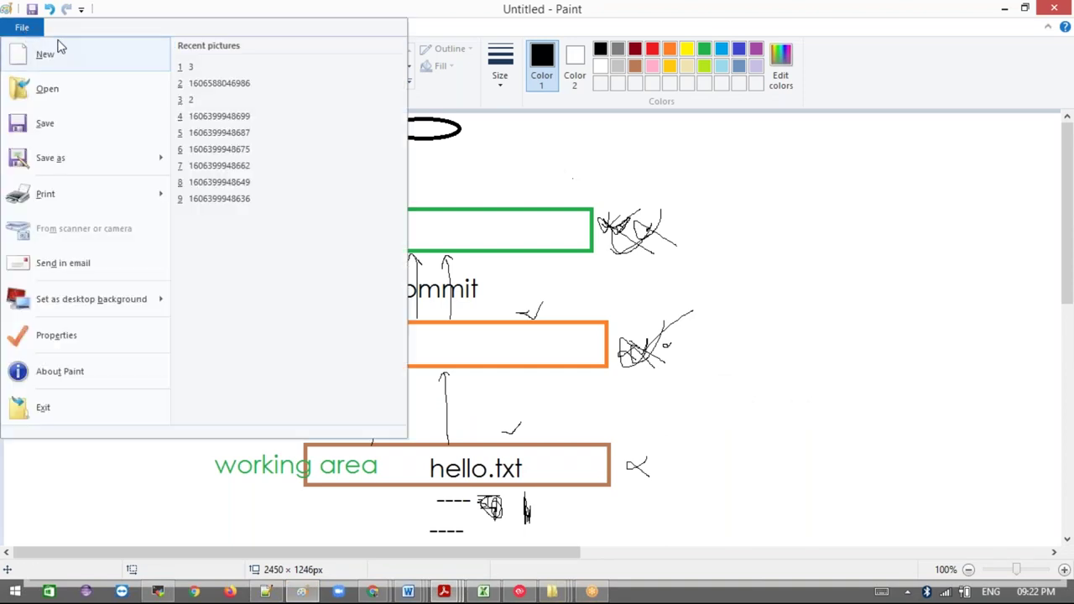
click(59, 59)
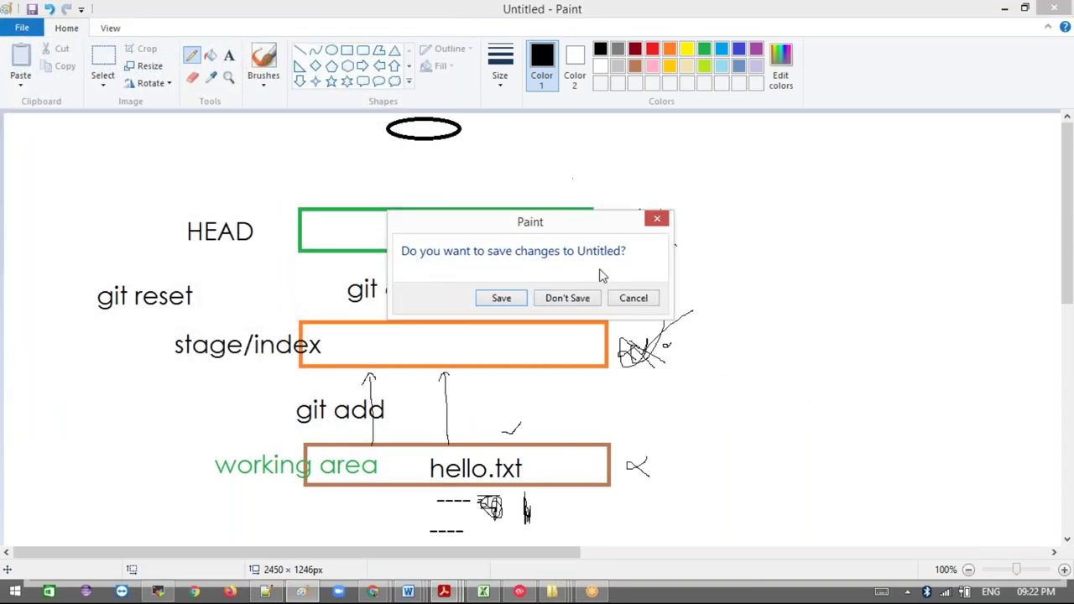
click(574, 297)
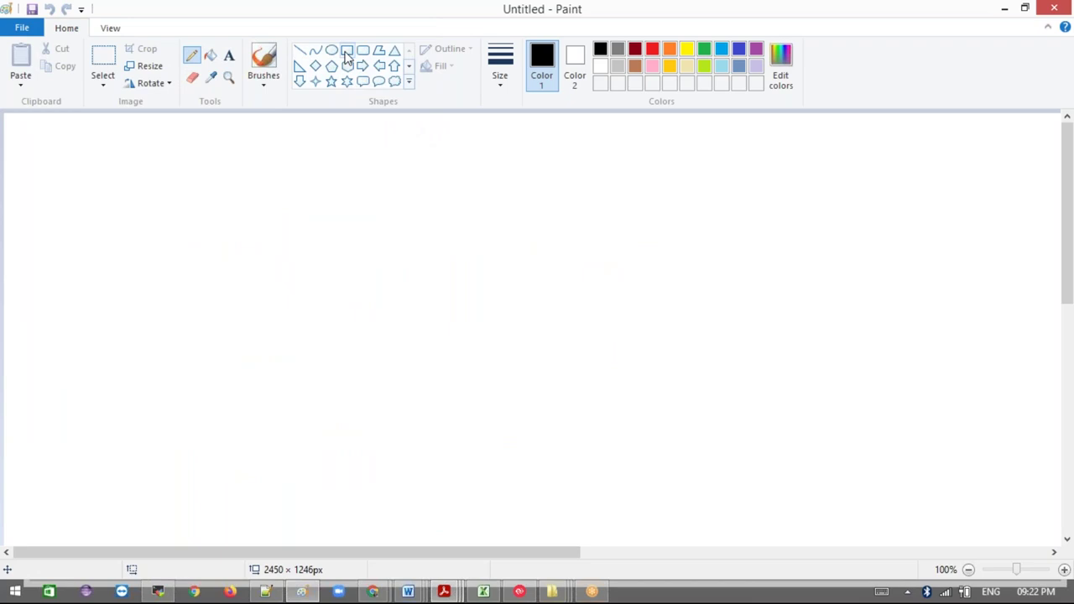
- Draw a black rectangle about 482 × 362 px in the middle of the blank canvas
click(348, 56)
drag(344, 215, 725, 499)
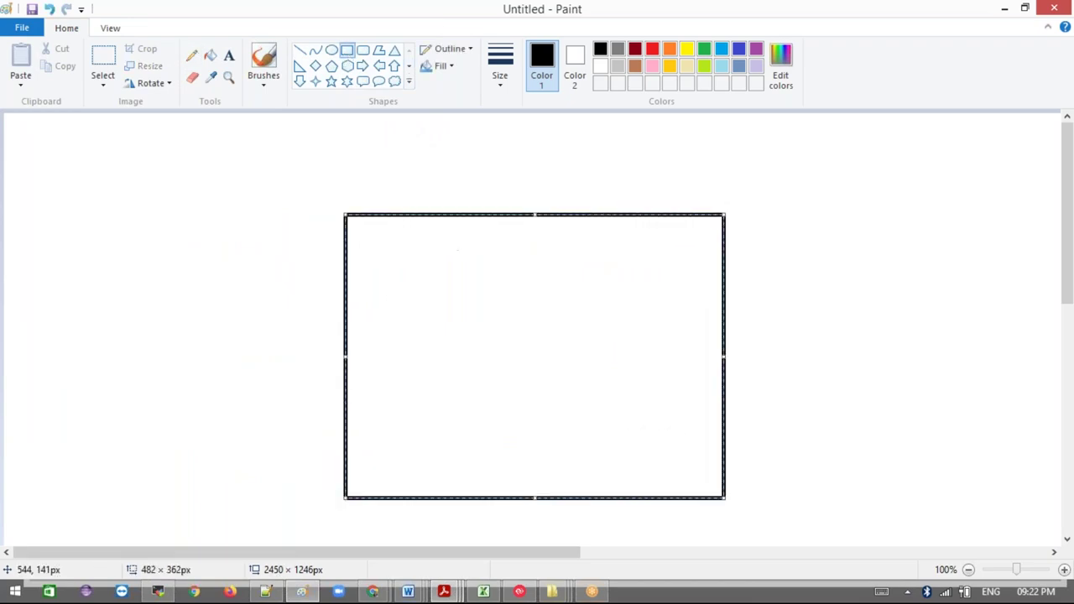
click(349, 50)
- Draw four nested ovals inside the rectangle's upper-left area, the two largest about 174 × 165 px and 201 × 201 px
click(332, 50)
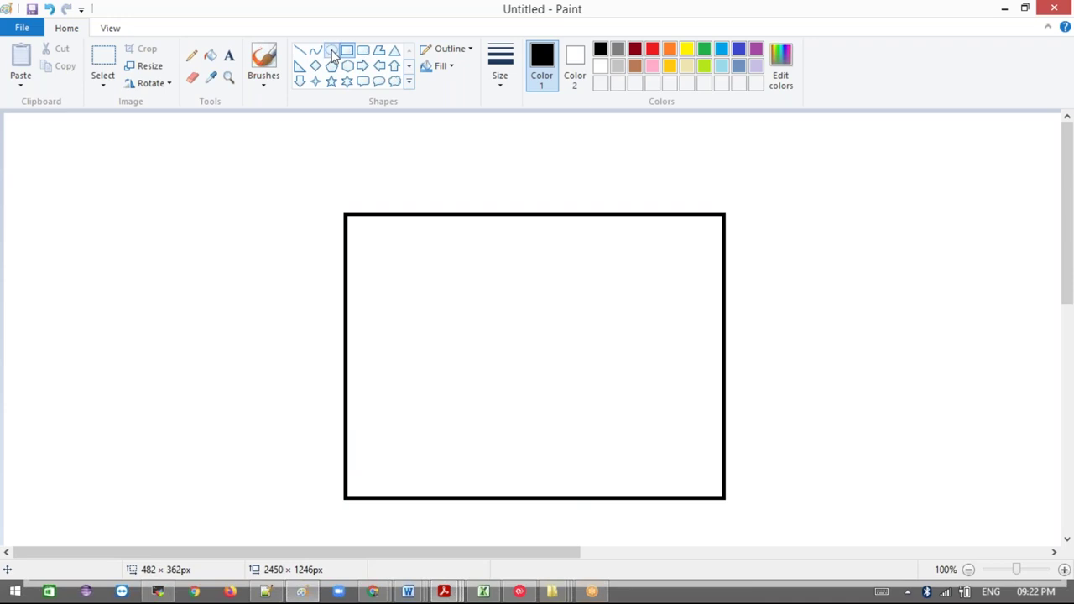
drag(432, 284, 508, 356)
click(464, 369)
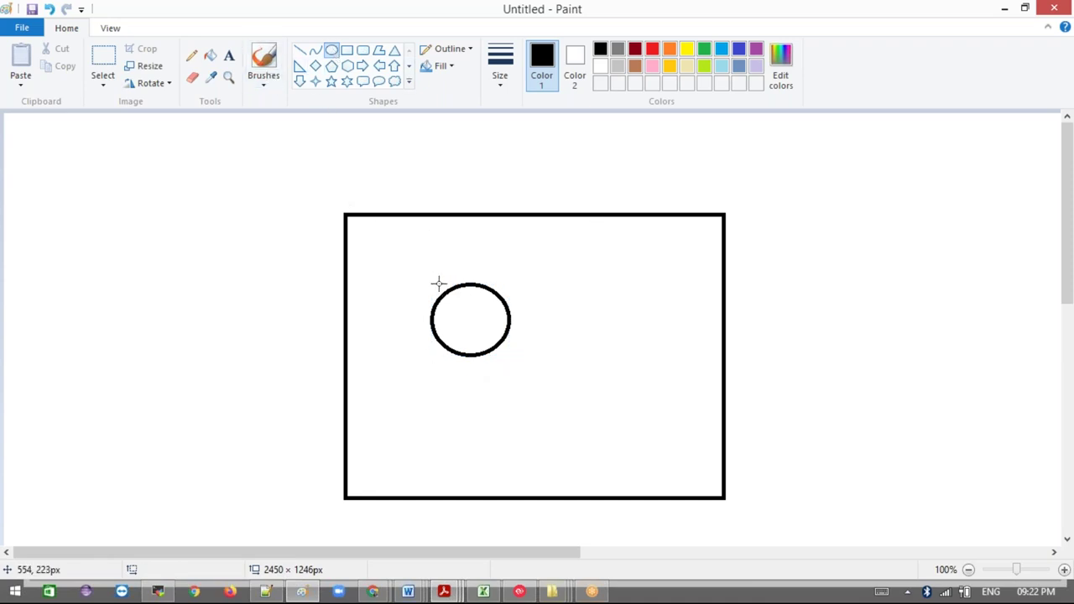
drag(425, 277, 523, 370)
click(409, 266)
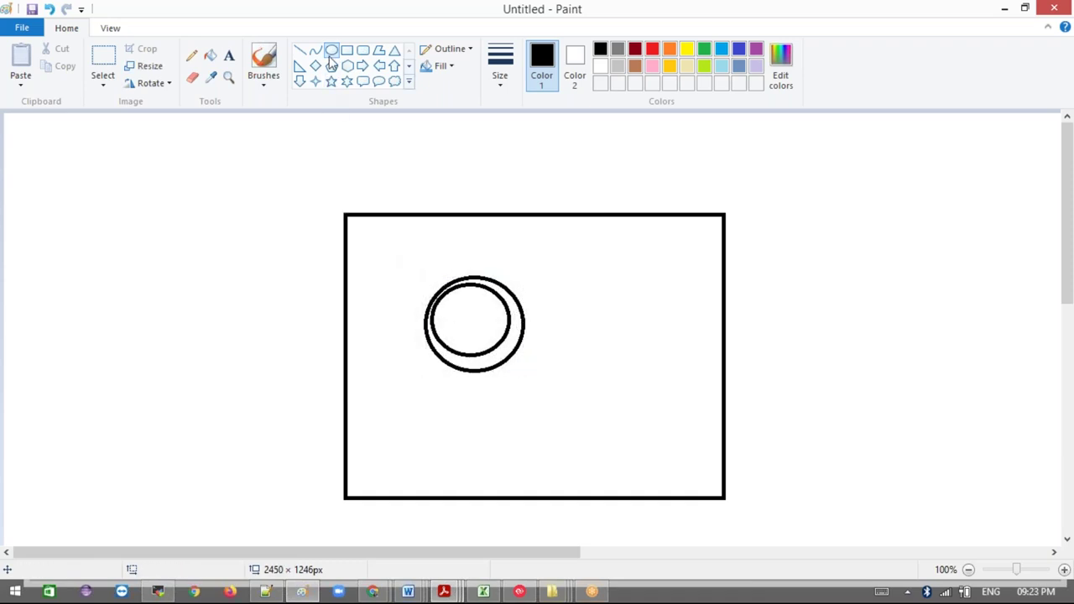
drag(403, 263, 541, 392)
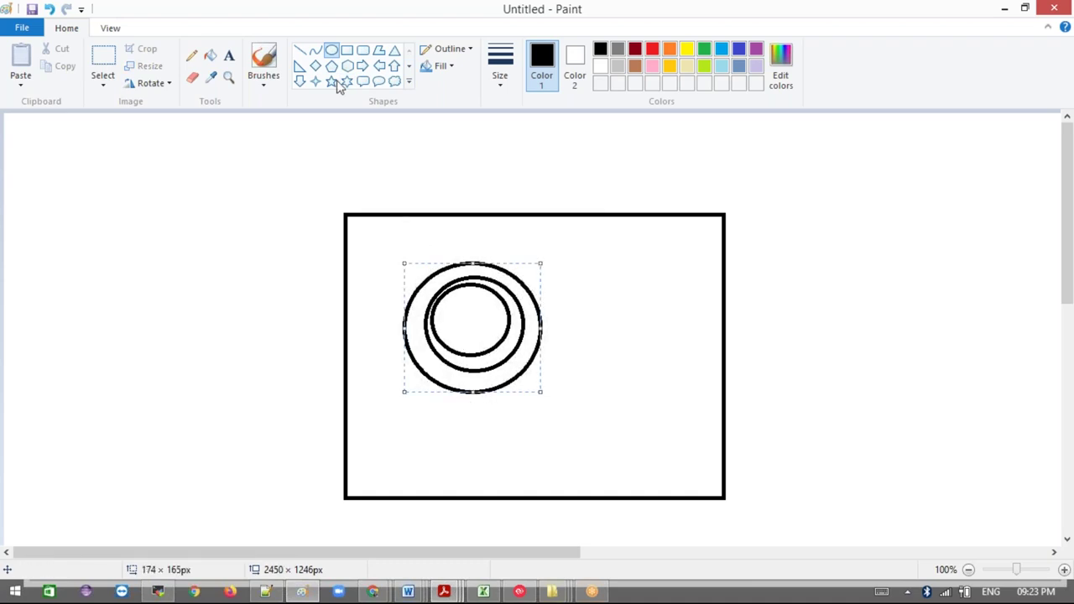
click(333, 52)
drag(398, 252, 554, 412)
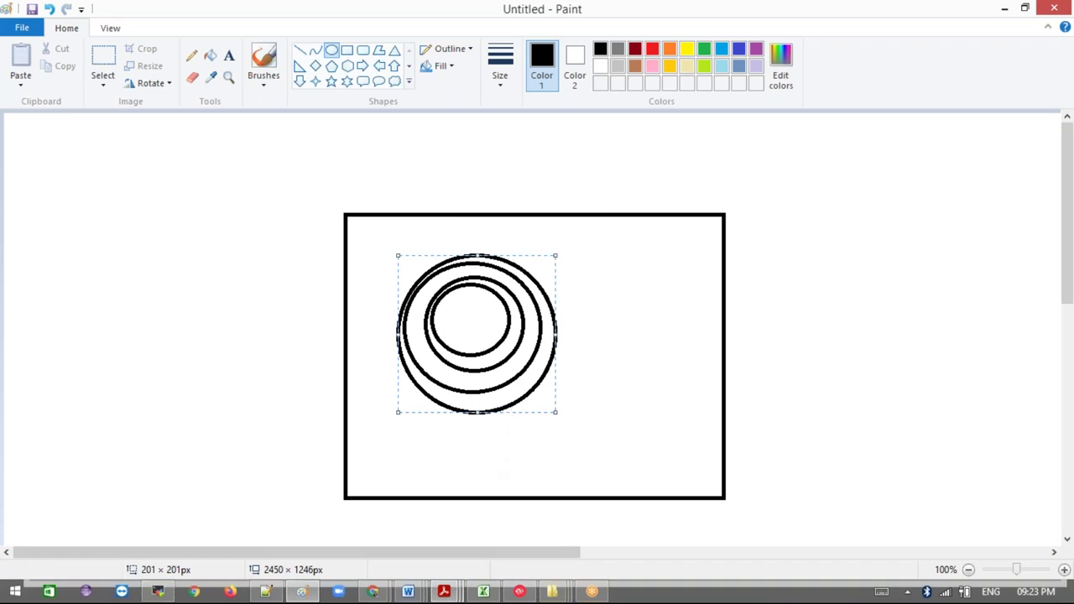
click(157, 591)
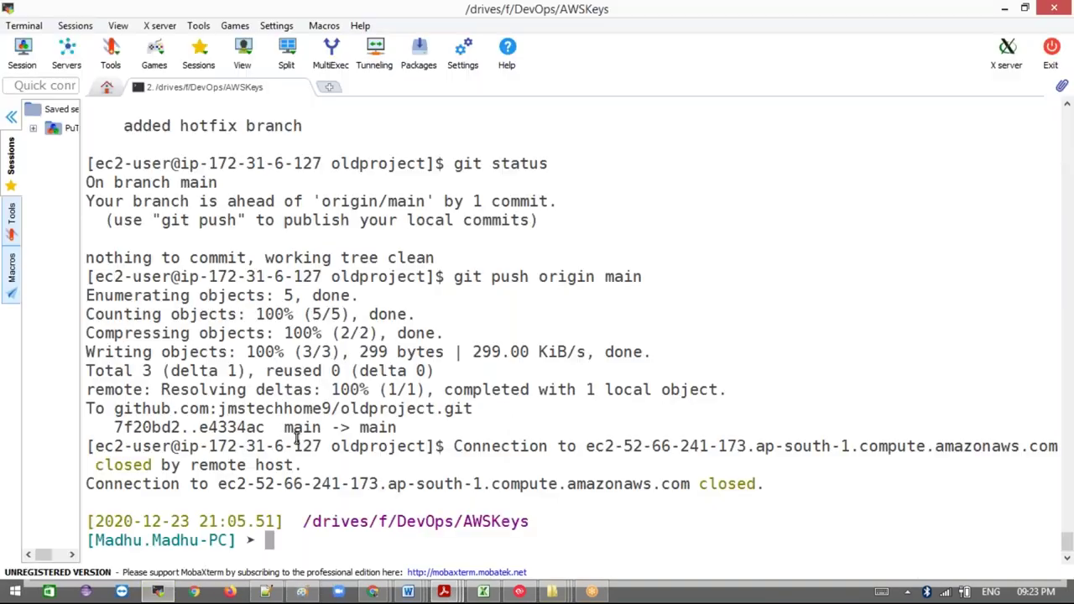
key(alt+Tab)
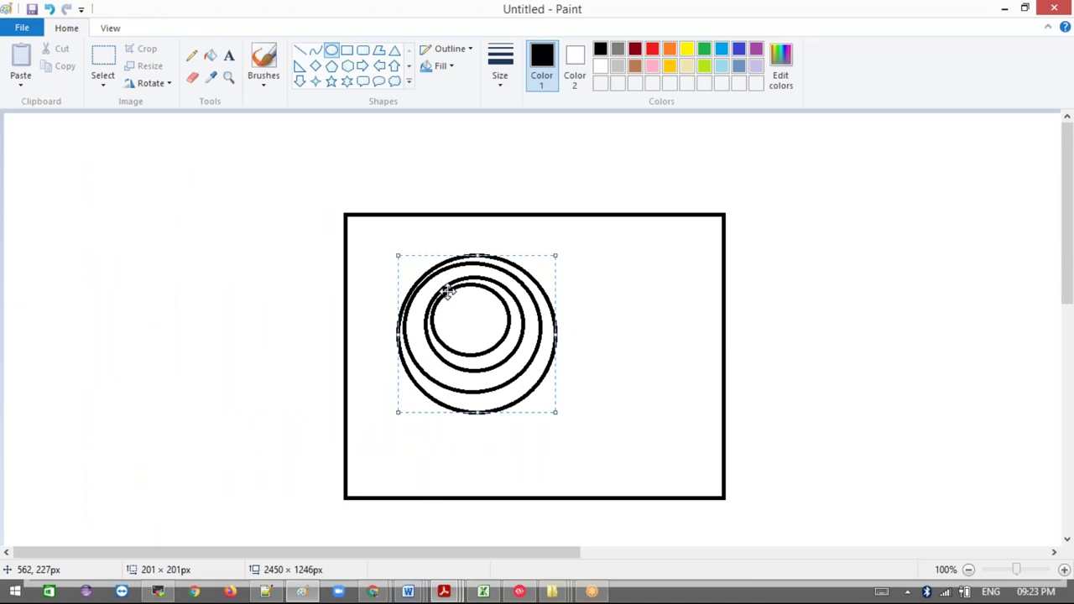
key(alt+Tab)
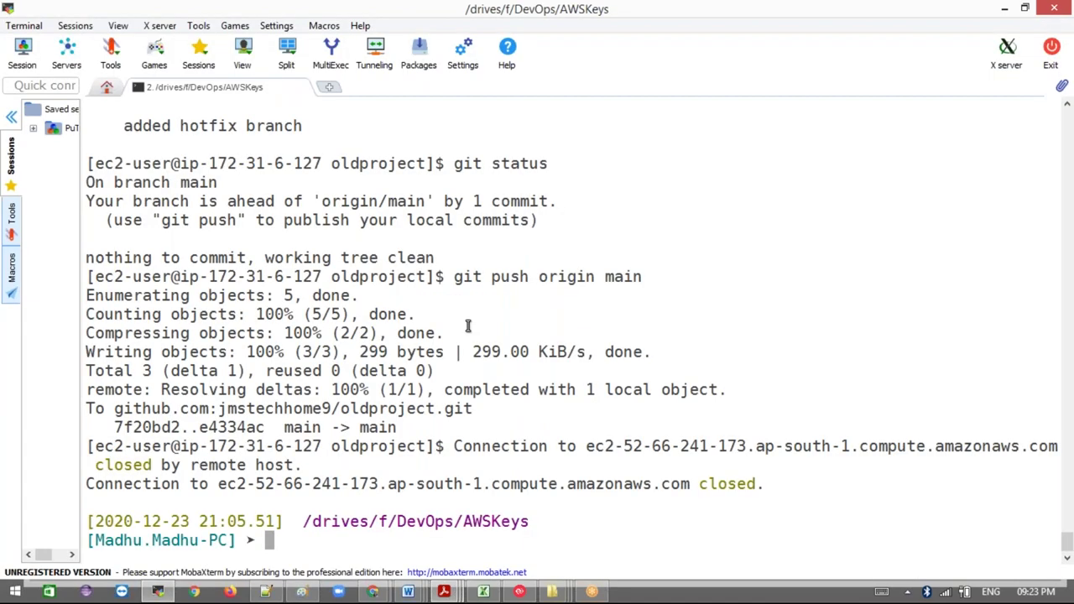
- Switch back to the S3 console in Chrome and leave the upload status to return to the jmsth27-test-version bucket
mouse_move(373, 591)
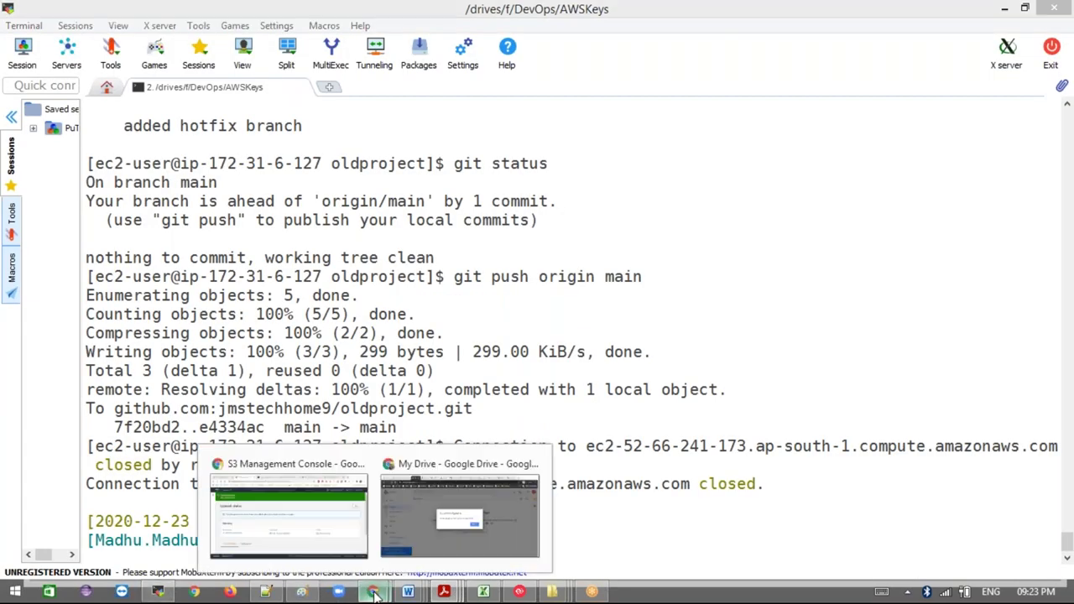
click(336, 540)
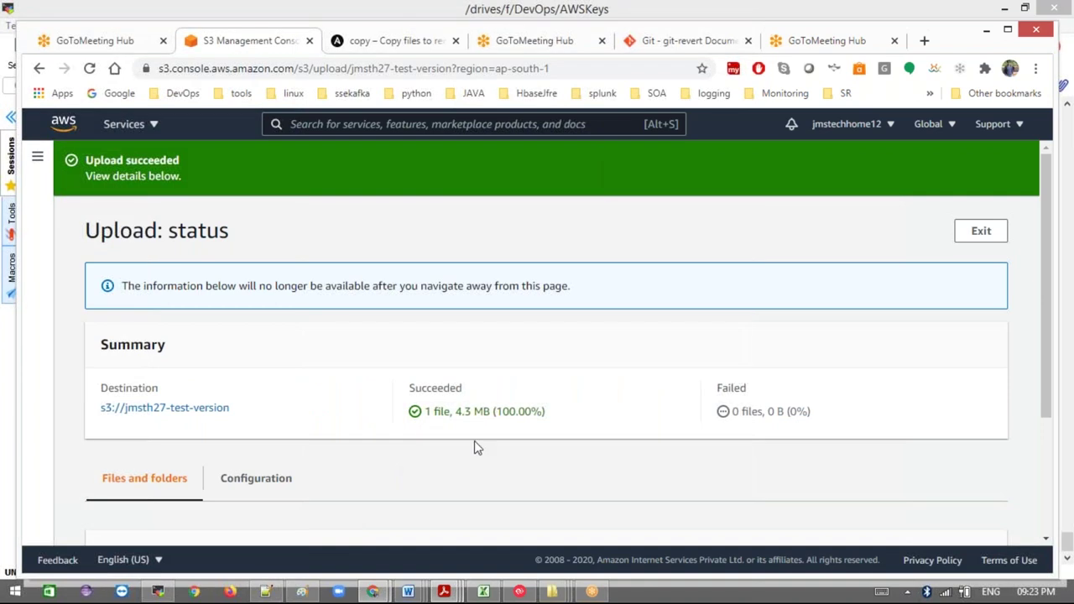
click(979, 234)
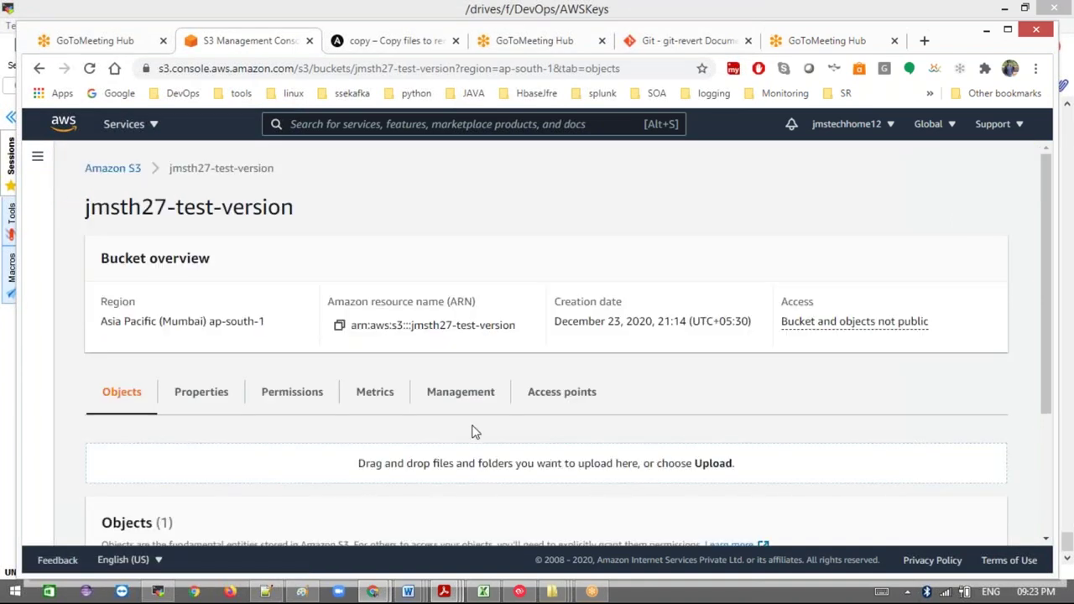
- List all versions of punu.jpg in the bucket and compare their last modified times
scroll(1045, 339, down, 3)
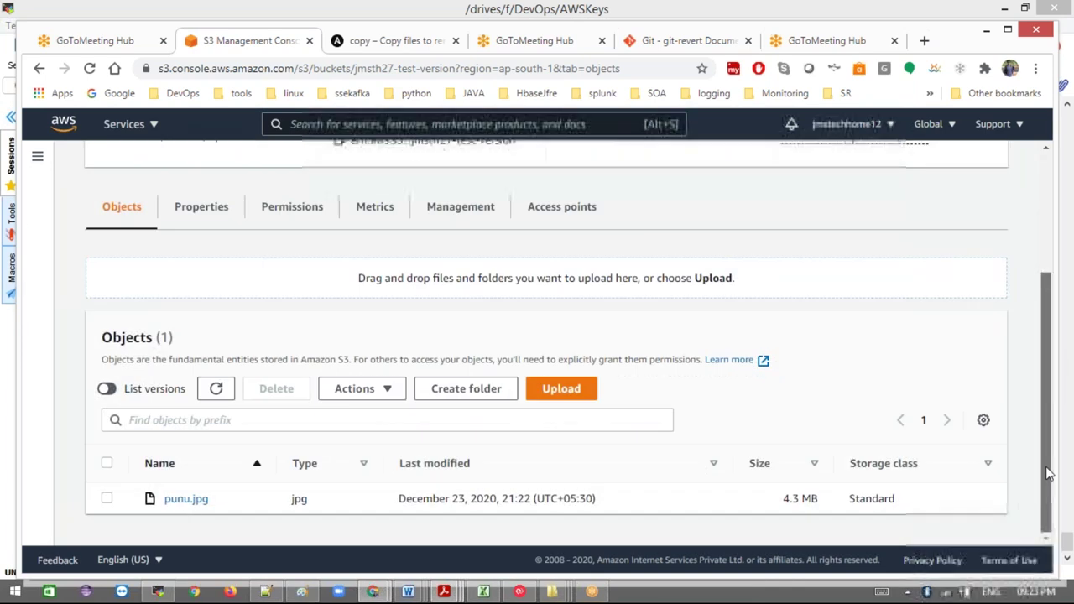
click(112, 391)
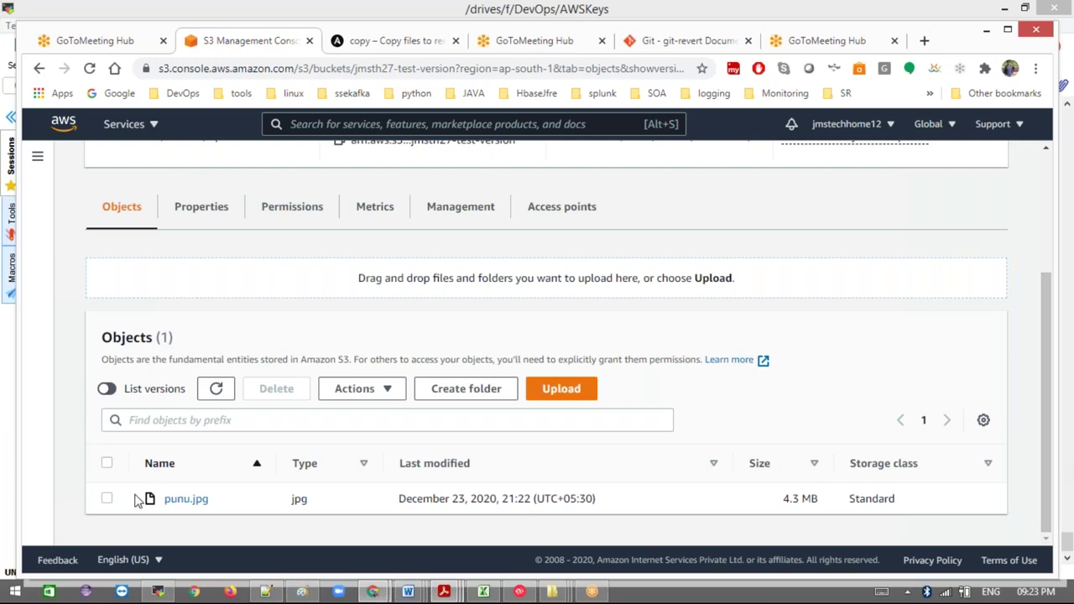
click(109, 390)
drag(1048, 441, 1048, 477)
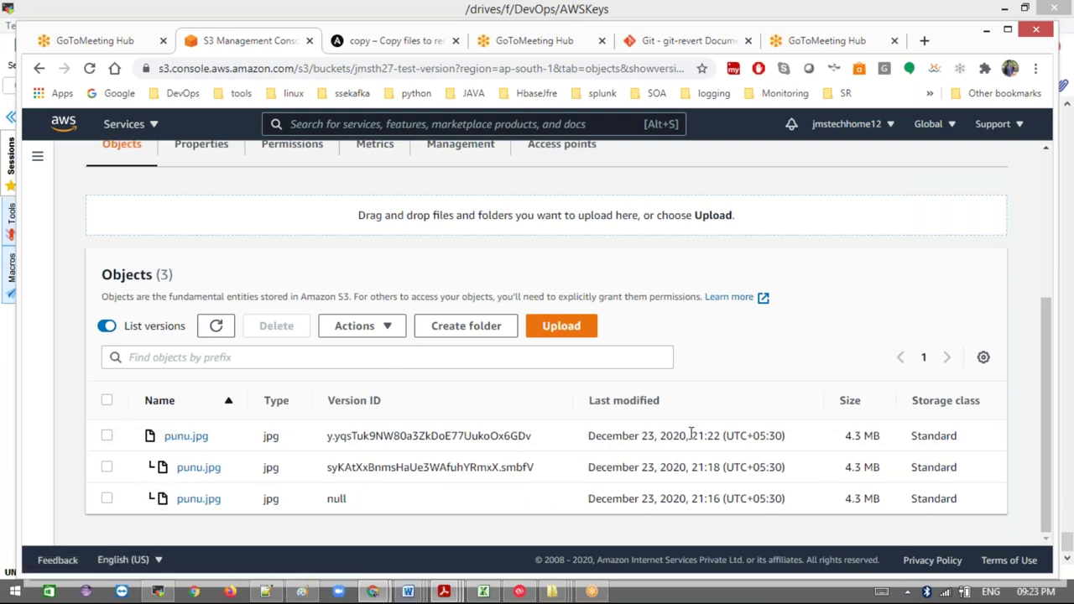
drag(696, 443, 720, 460)
- Permanently delete the newest punu.jpg version, confirming with the text permanently delete, and return to the bucket
click(108, 437)
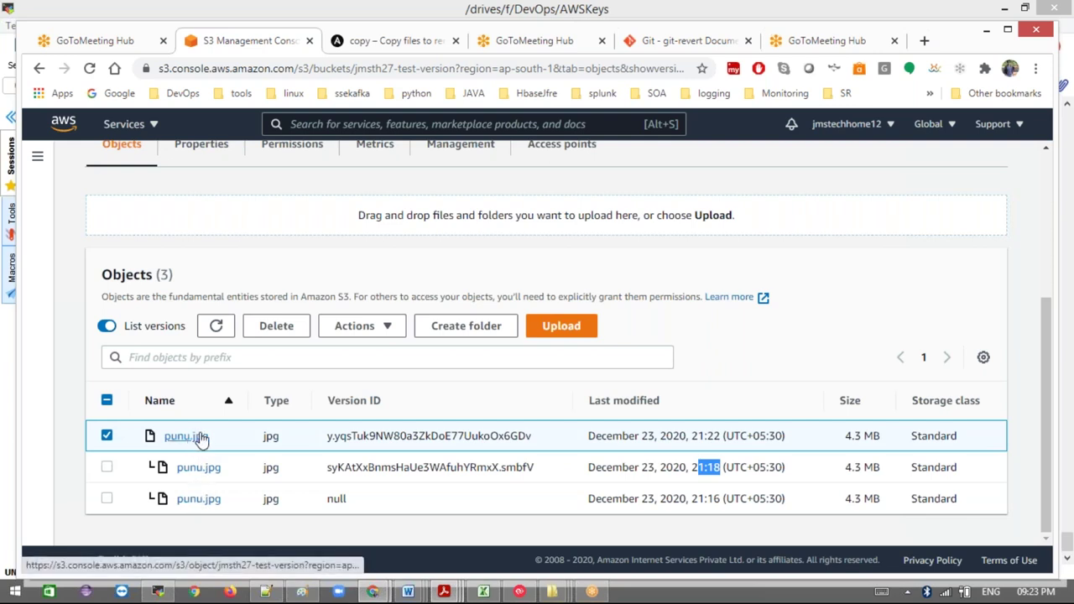
click(281, 333)
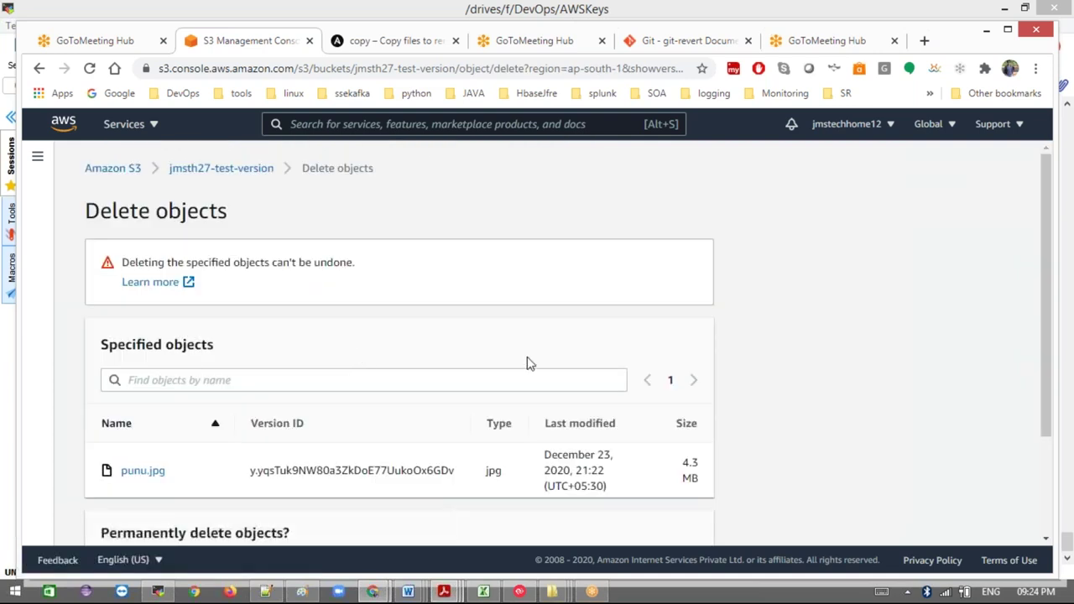
drag(1047, 379, 1045, 489)
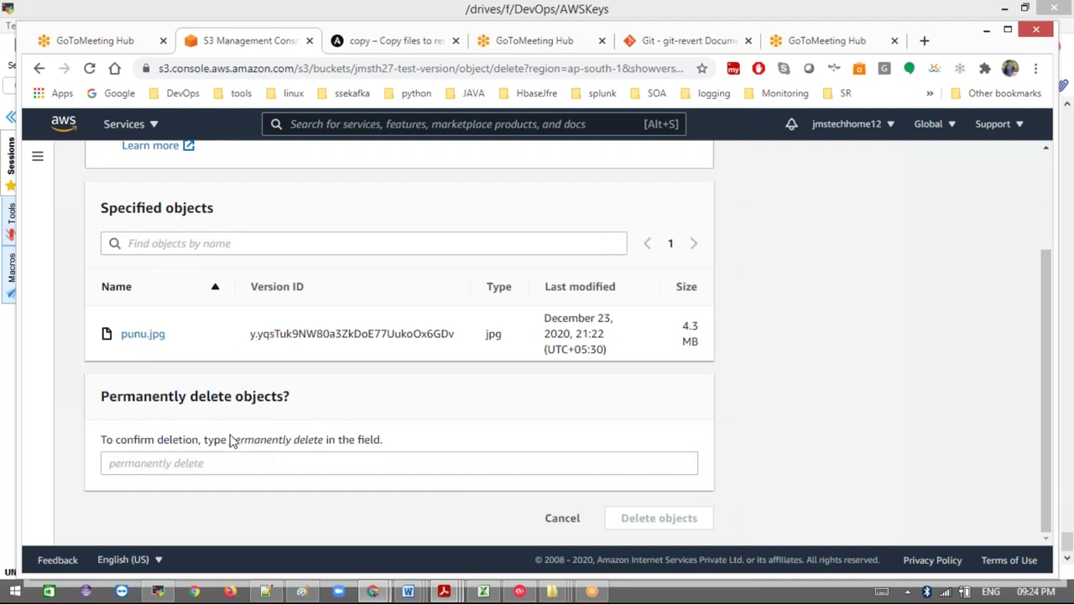
drag(231, 446, 325, 449)
key(ctrl+c)
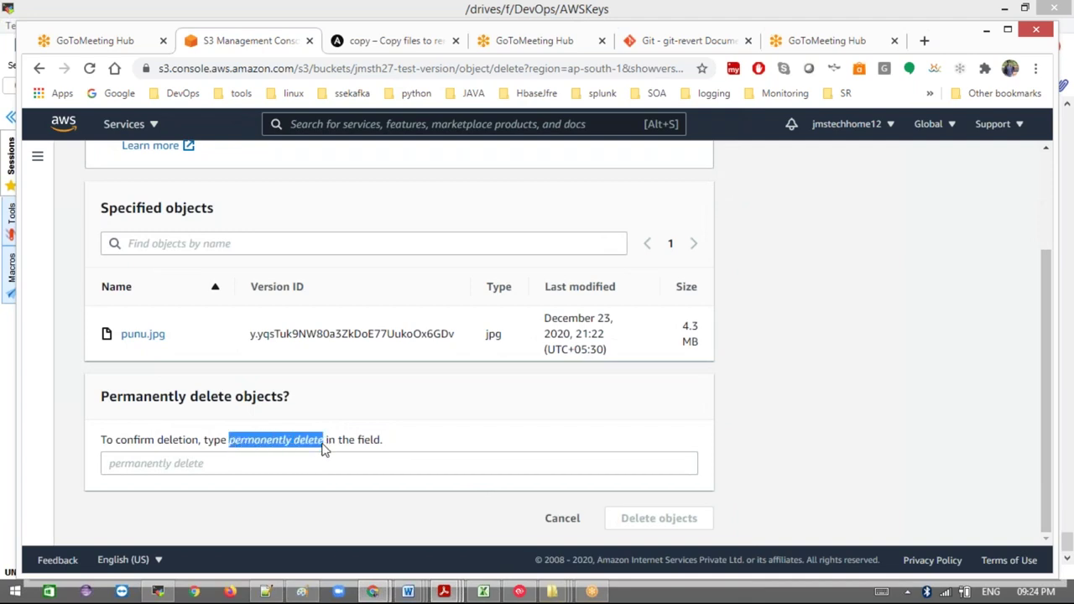
click(185, 463)
key(ctrl+v)
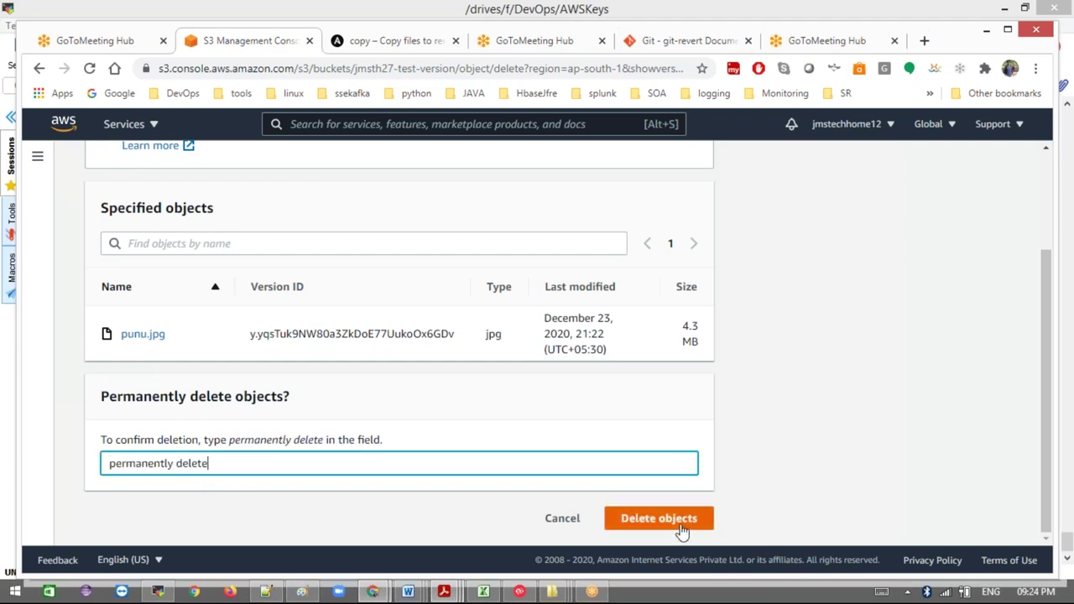
click(814, 515)
click(659, 518)
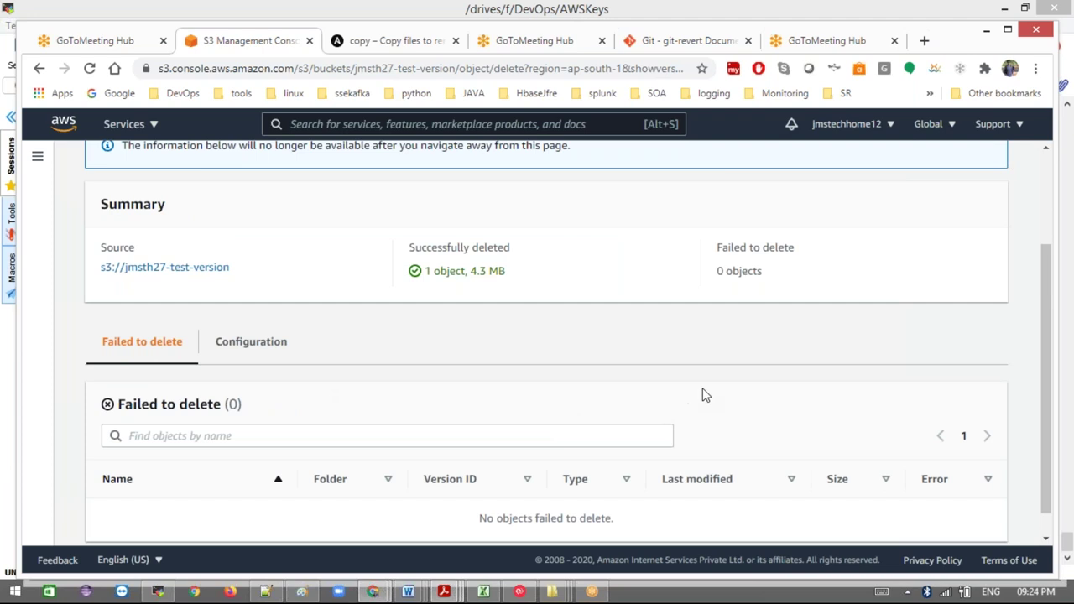
drag(1053, 481, 1047, 353)
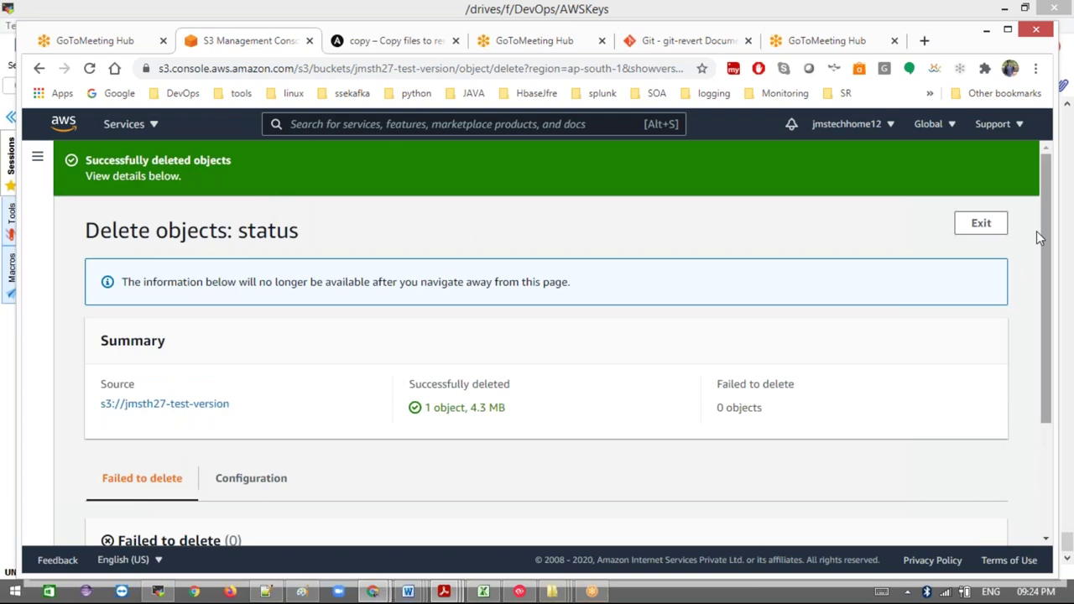
click(980, 223)
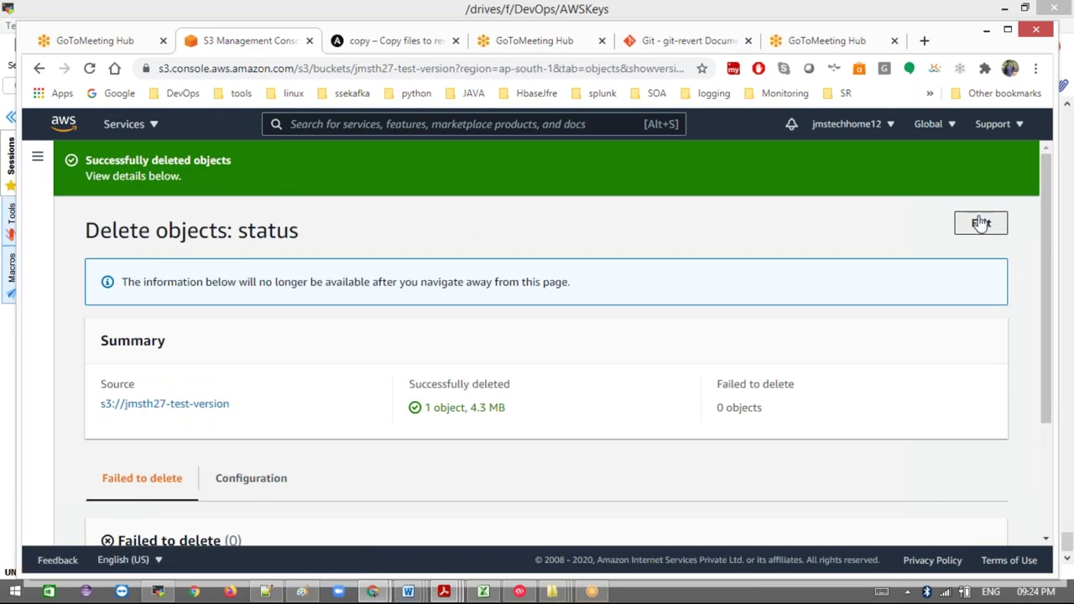
- Check the remaining punu.jpg versions in the object list, alternating between versions shown and versions hidden
drag(1042, 337, 1048, 503)
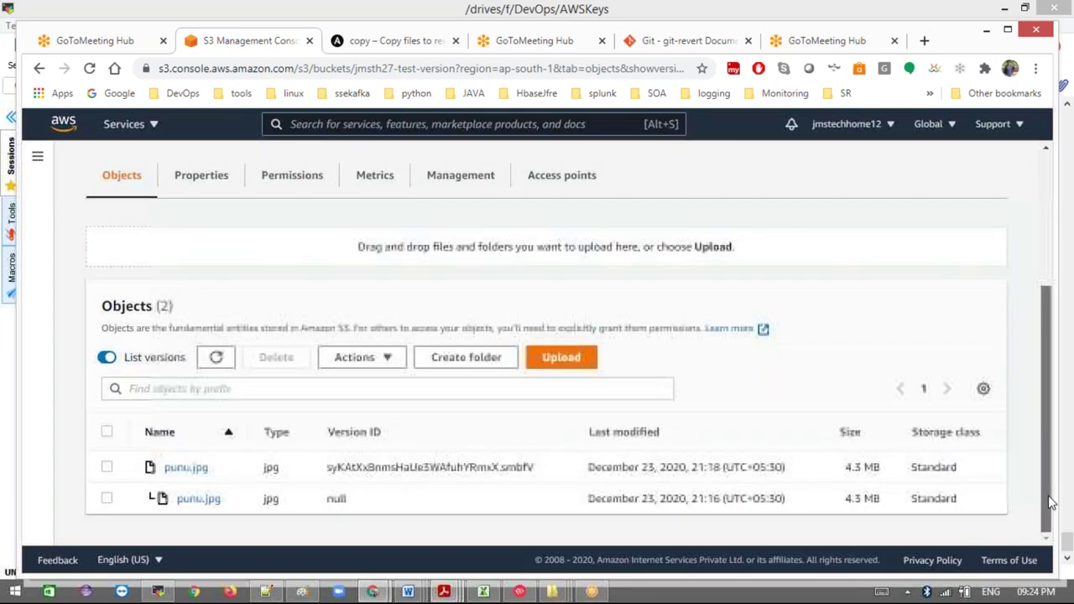
click(107, 358)
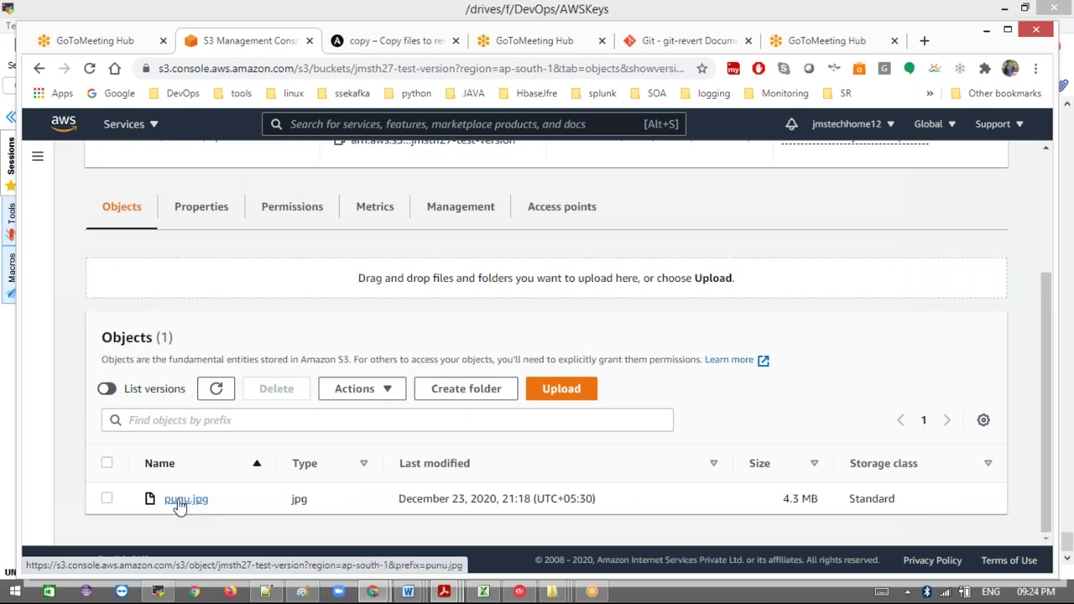
click(106, 389)
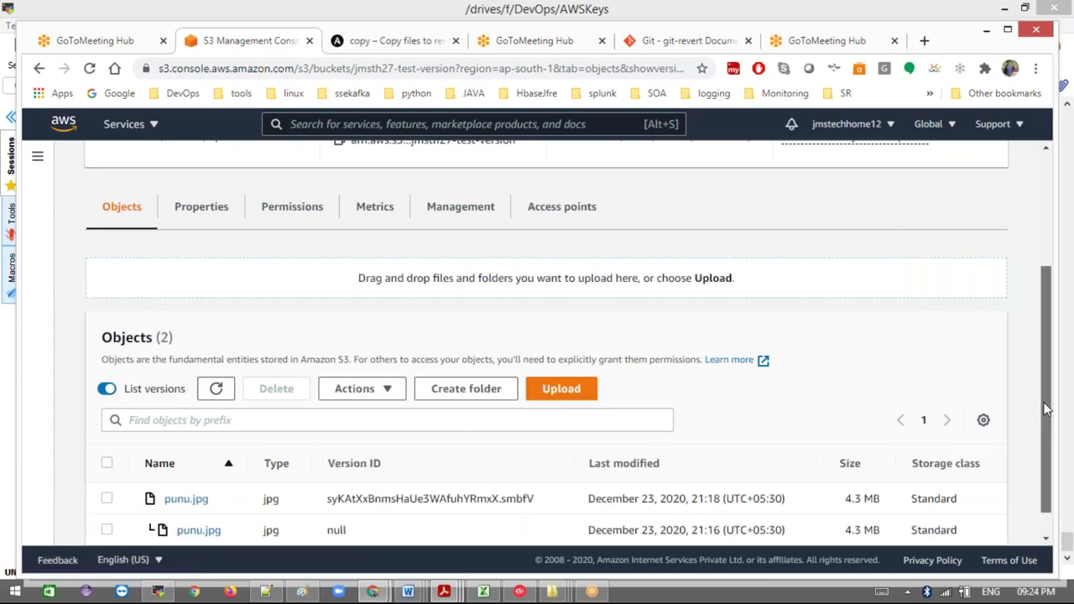
scroll(374, 449, down, 2)
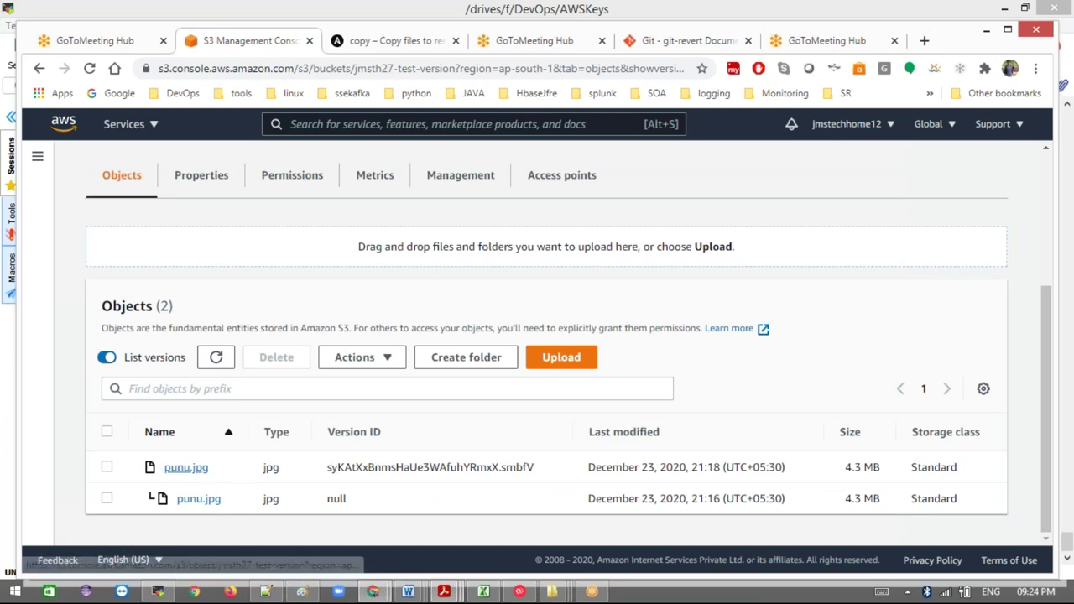
click(104, 359)
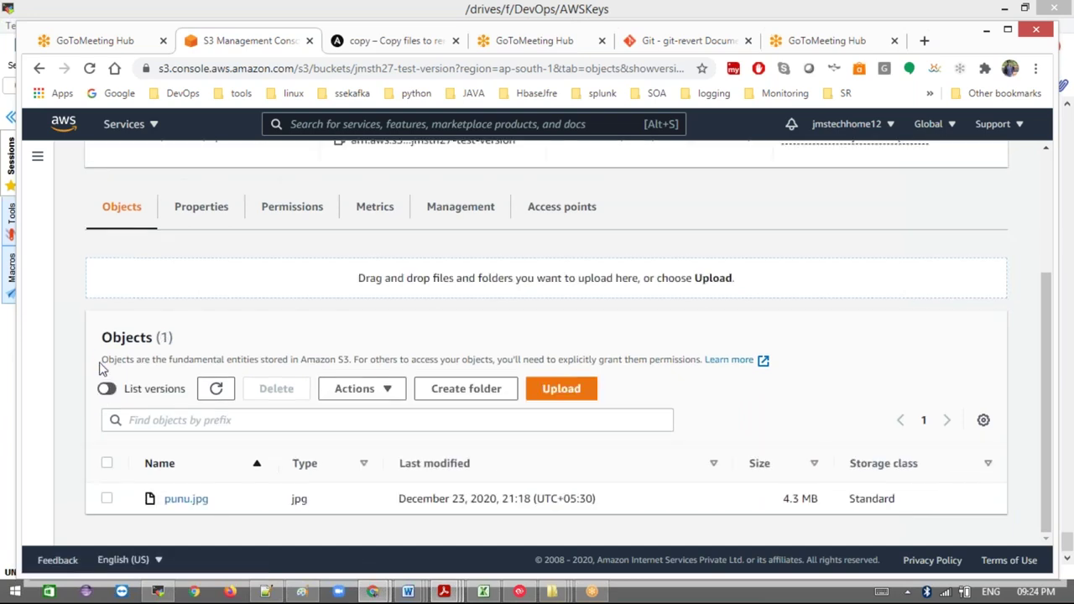
- Delete punu.jpg from the bucket with versions hidden, confirming with the text delete, and return to the bucket
click(106, 499)
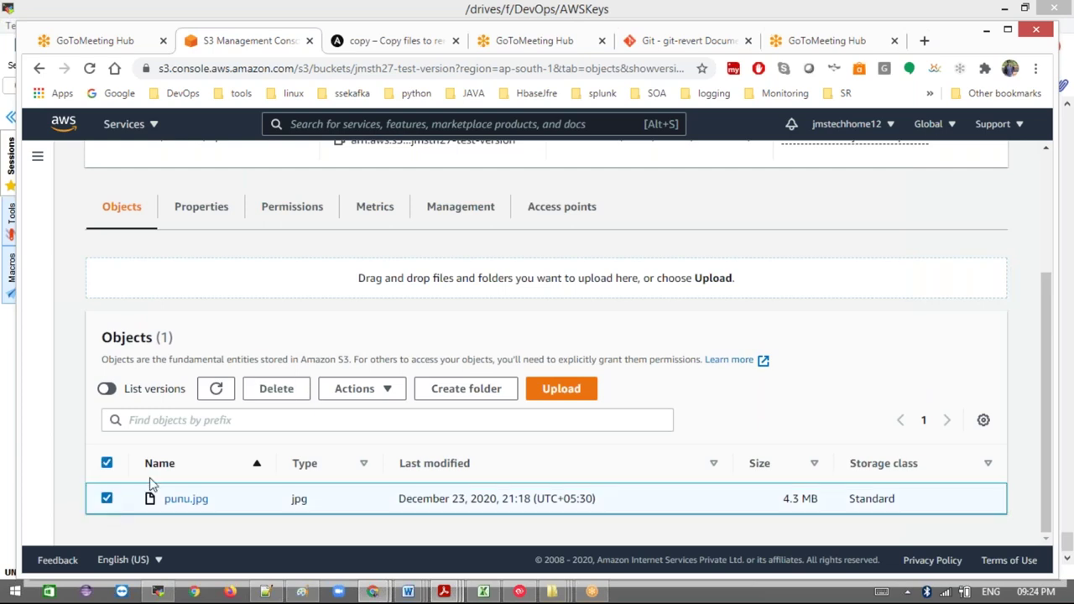
click(276, 388)
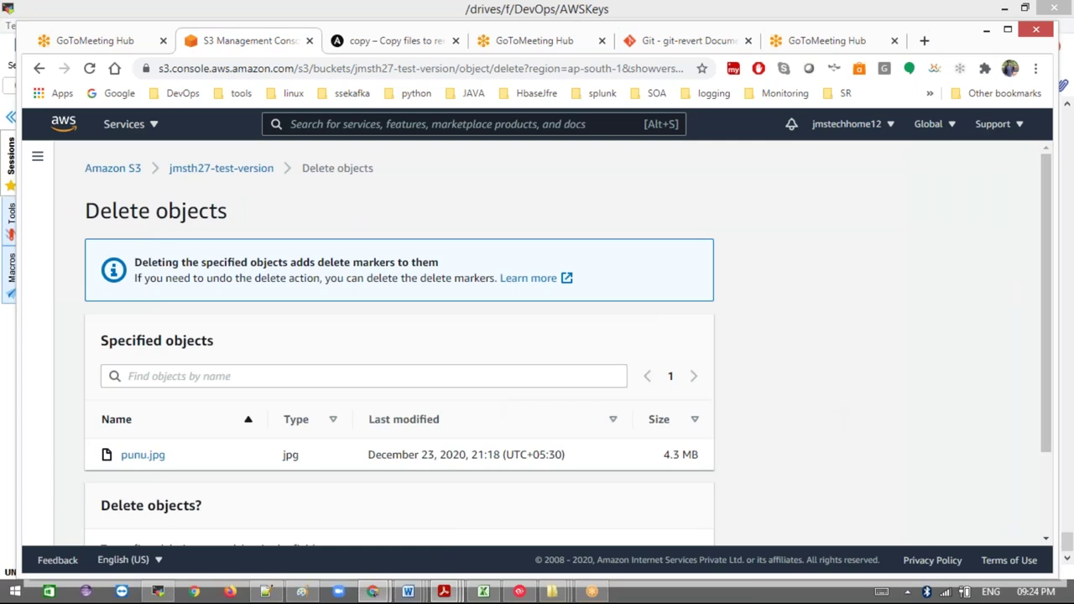
drag(1048, 397, 1048, 479)
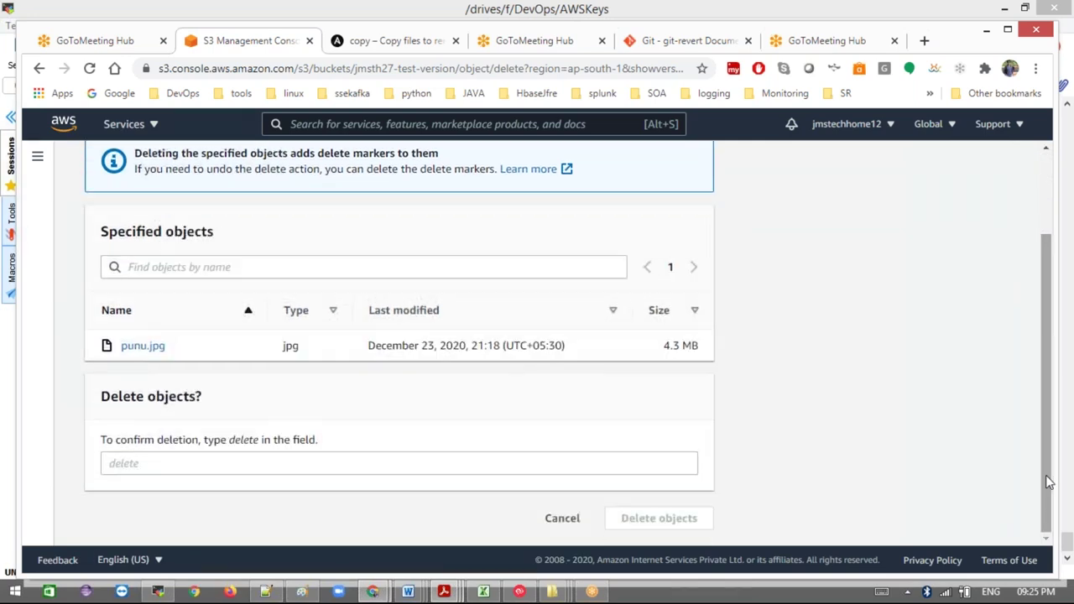
click(324, 467)
text(dele)
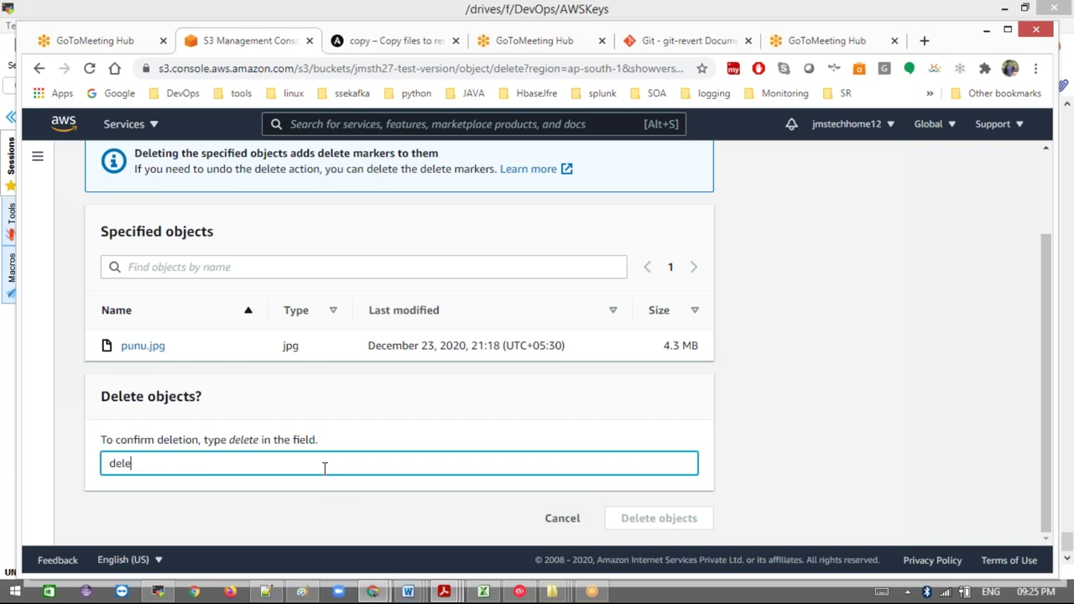
text(te)
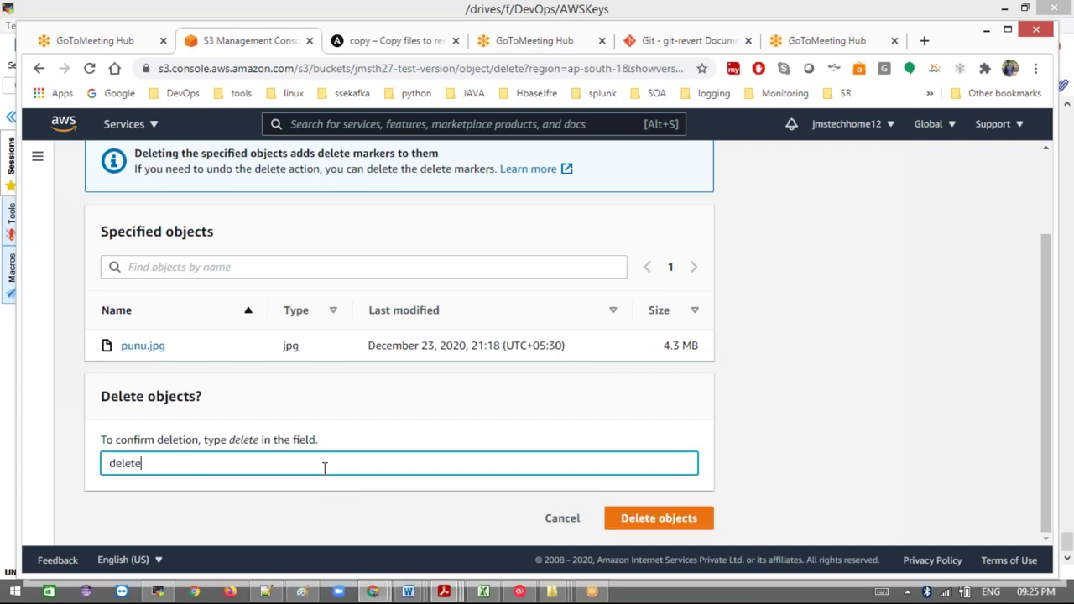
click(653, 521)
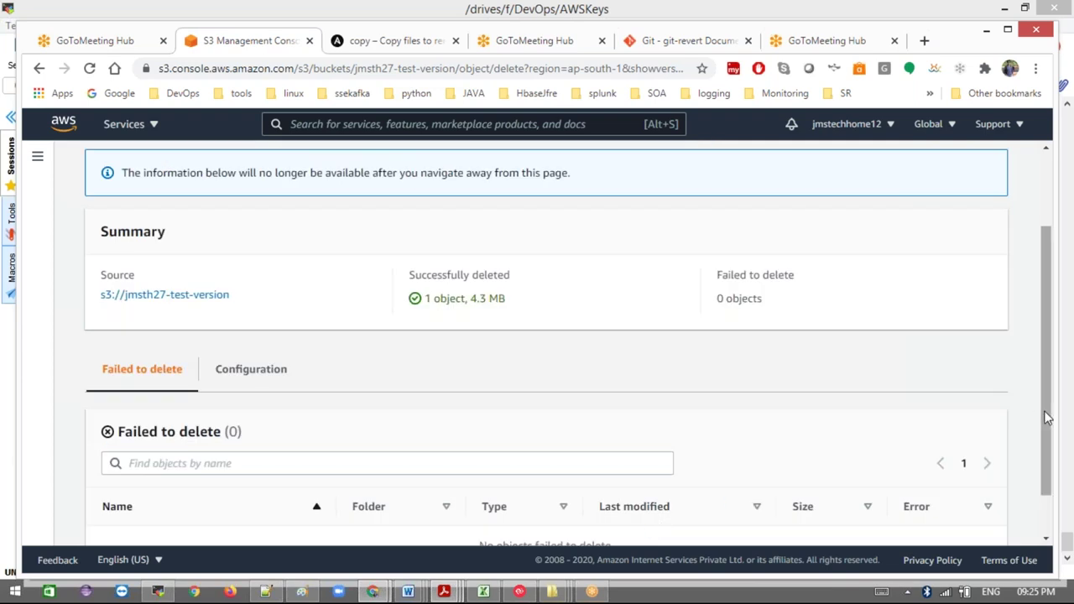
drag(1045, 420, 1051, 525)
scroll(1053, 353, up, 2)
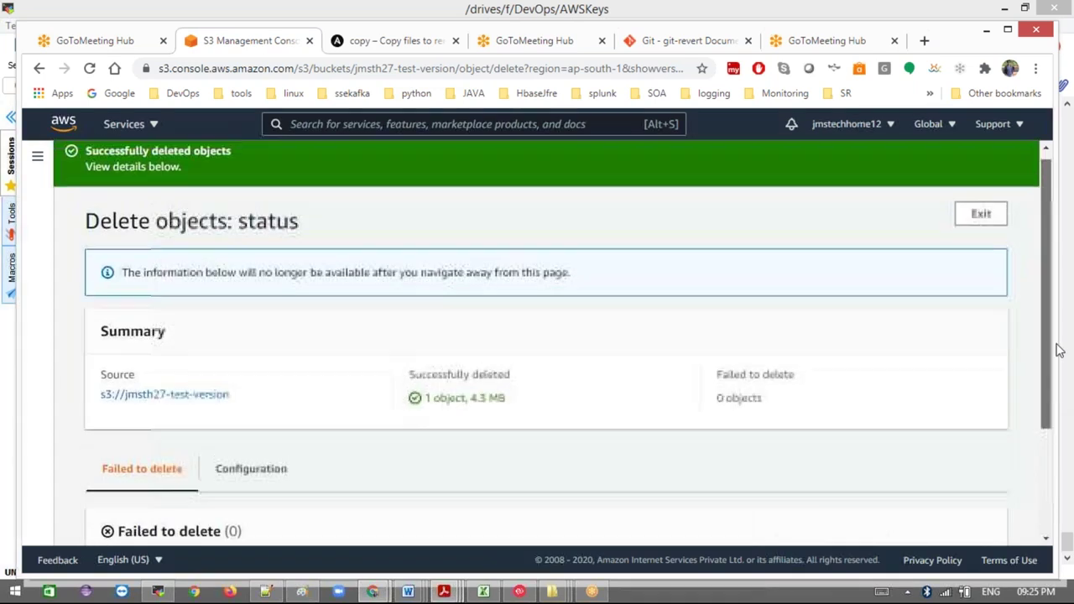
click(994, 232)
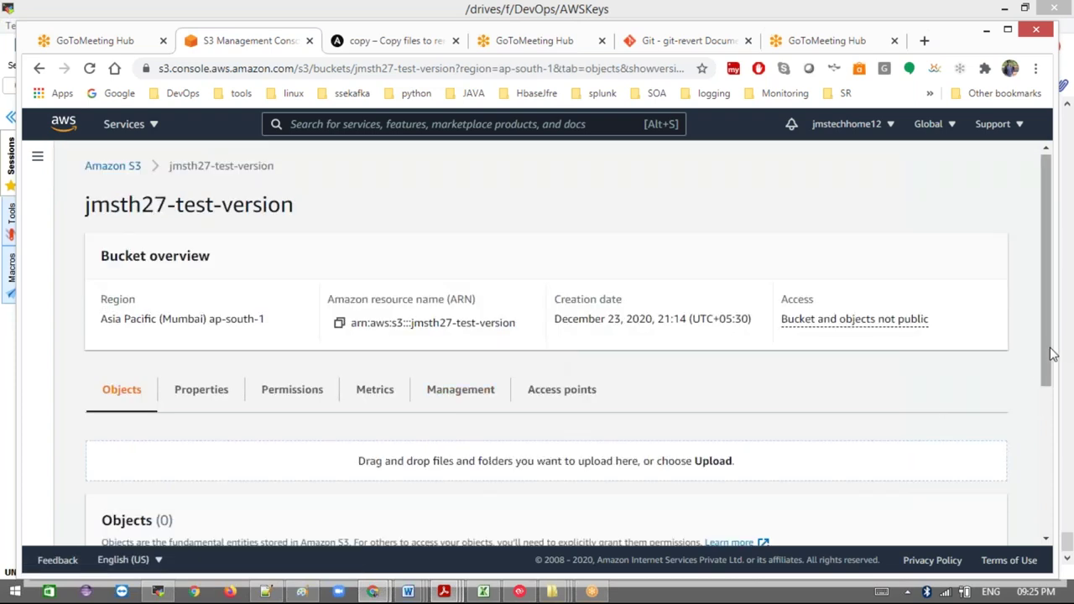
- List all versions of punu.jpg in the bucket, including its delete marker
drag(1047, 385, 1041, 524)
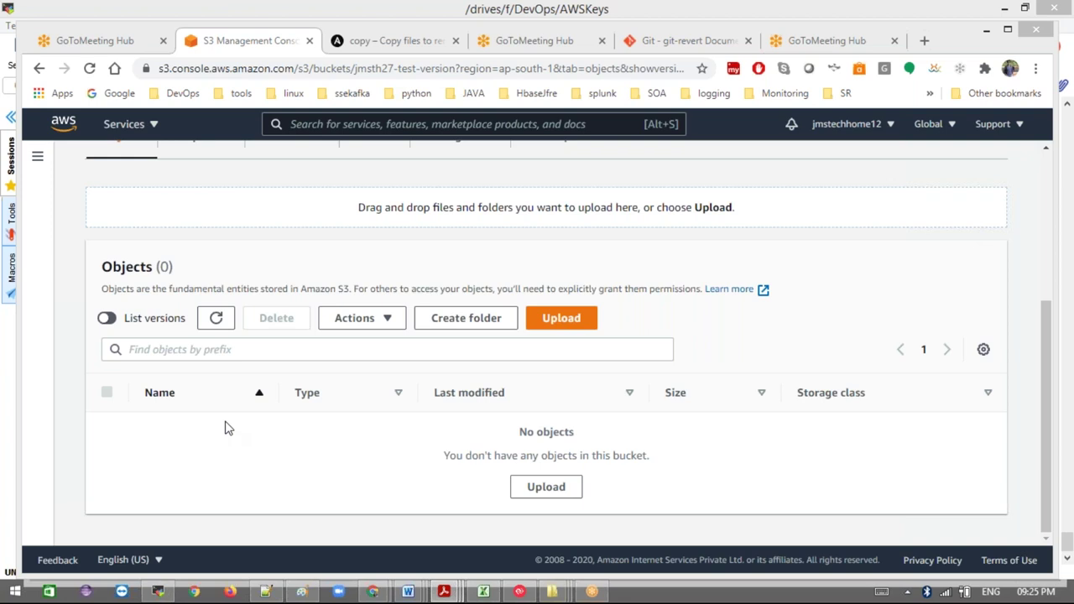
click(107, 319)
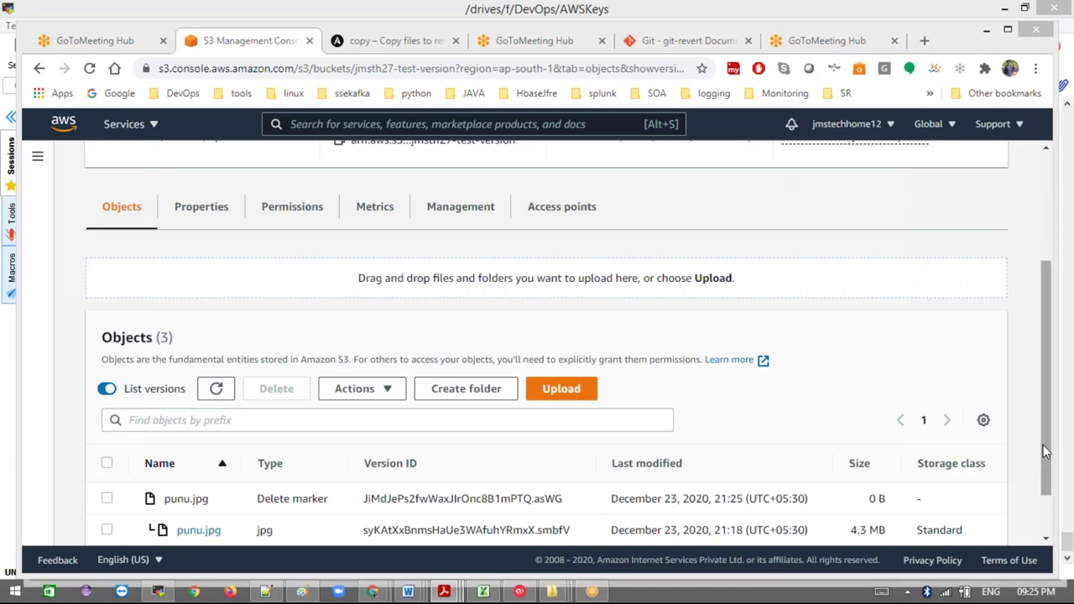
scroll(1046, 459, down, 1)
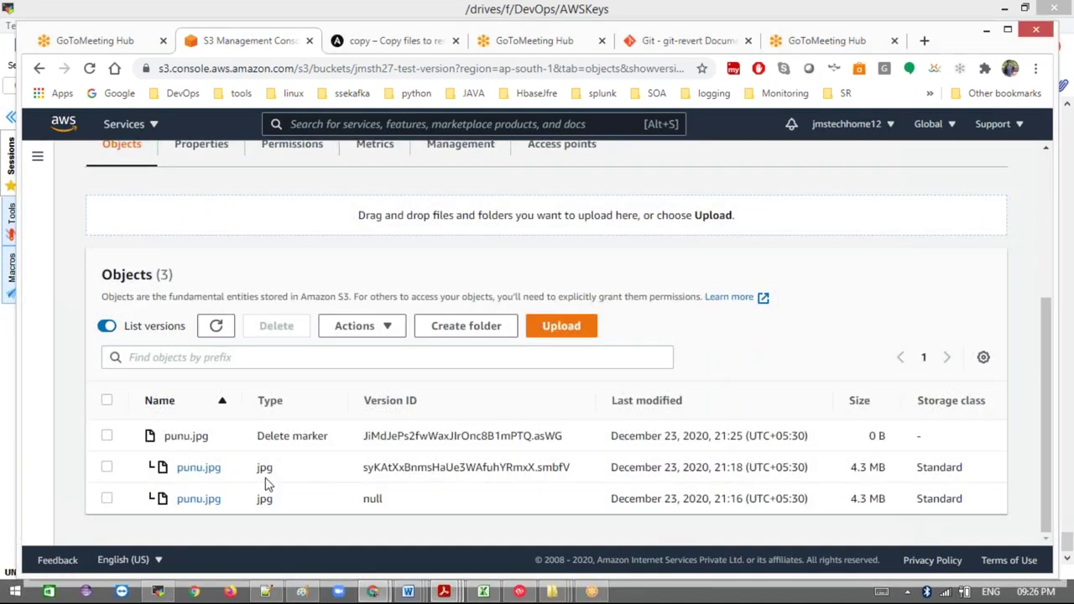
- Permanently delete the punu.jpg delete marker, confirming with the text permanently delete, and return to the bucket
click(107, 436)
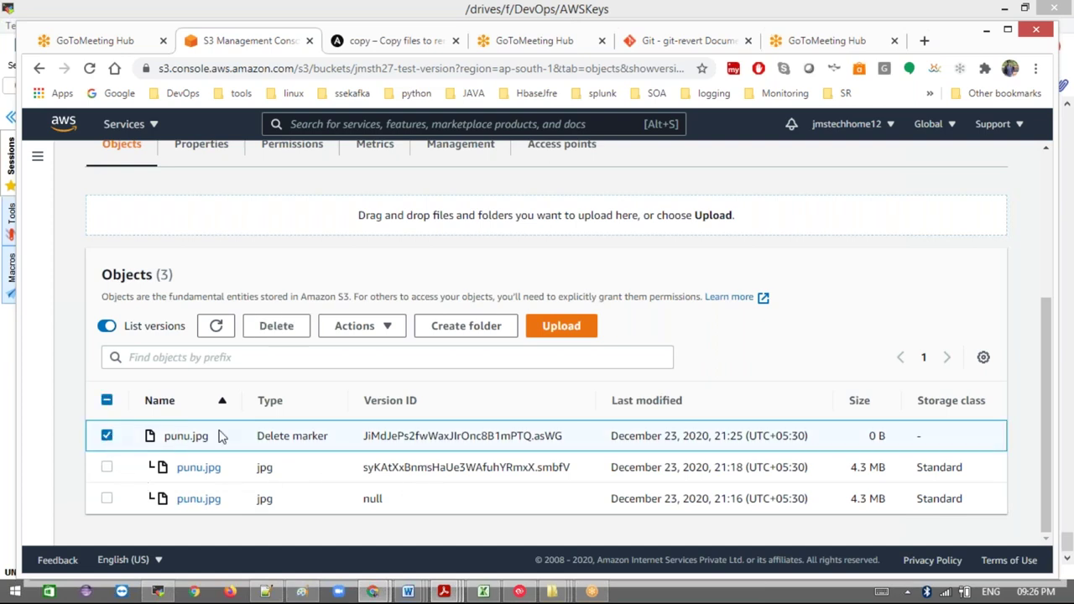
click(282, 327)
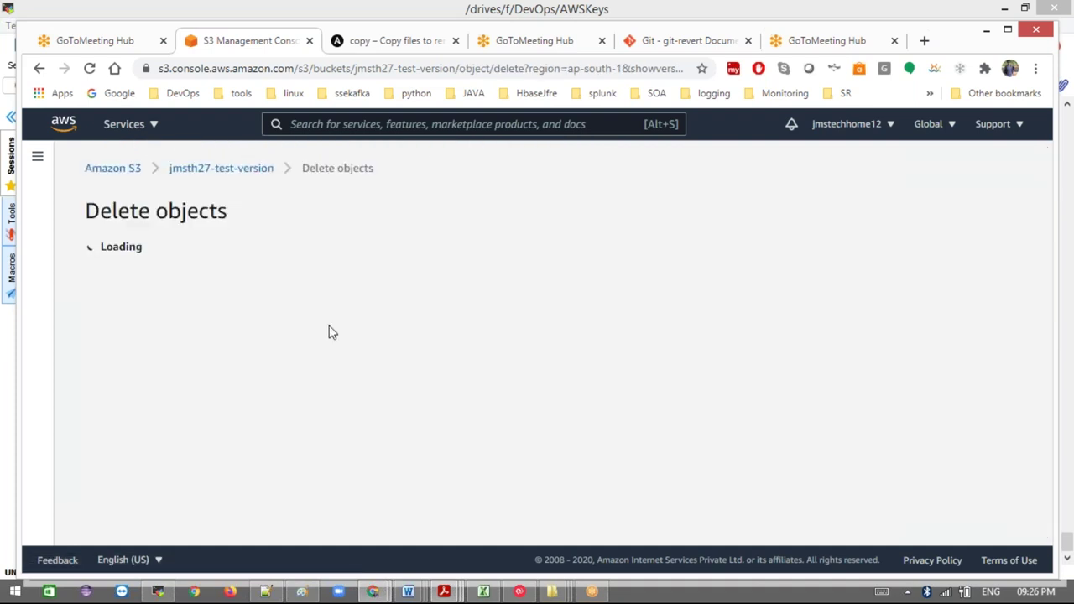
drag(1048, 379, 1036, 484)
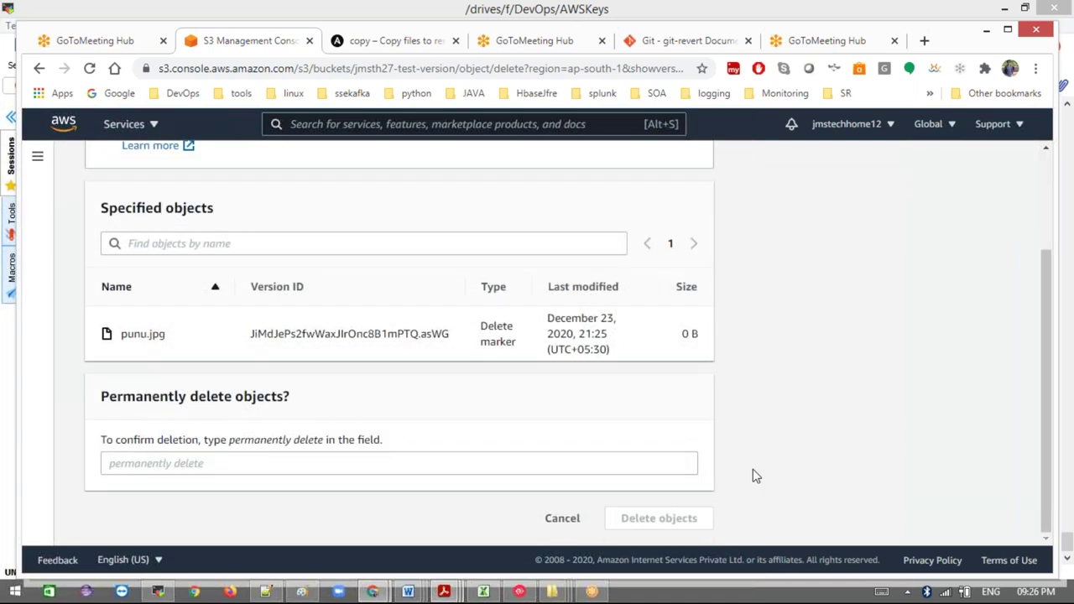
drag(324, 442, 232, 445)
key(ctrl+c)
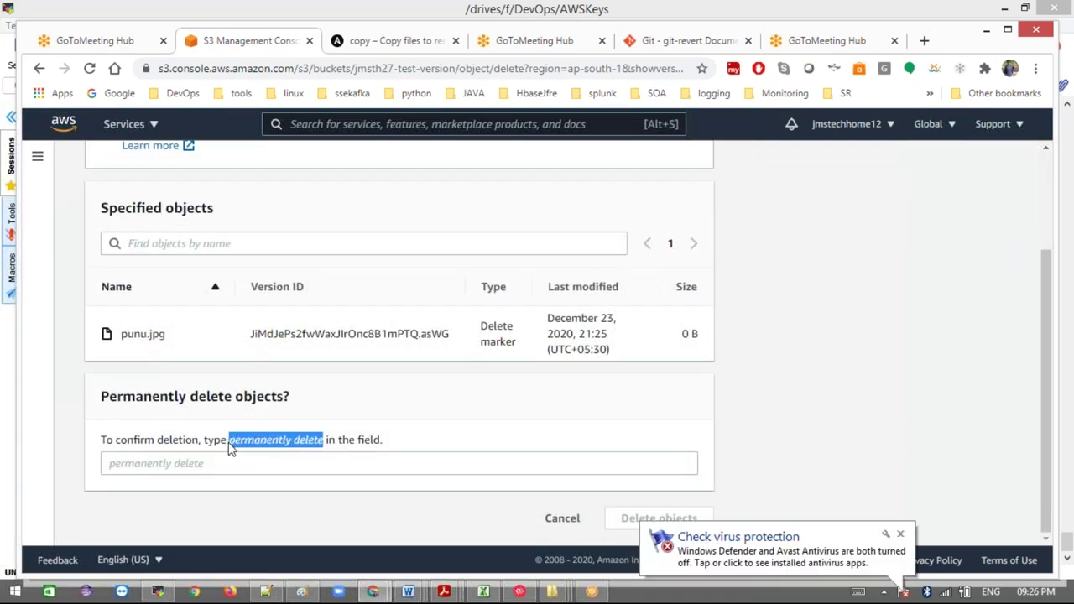
click(190, 460)
key(ctrl+v)
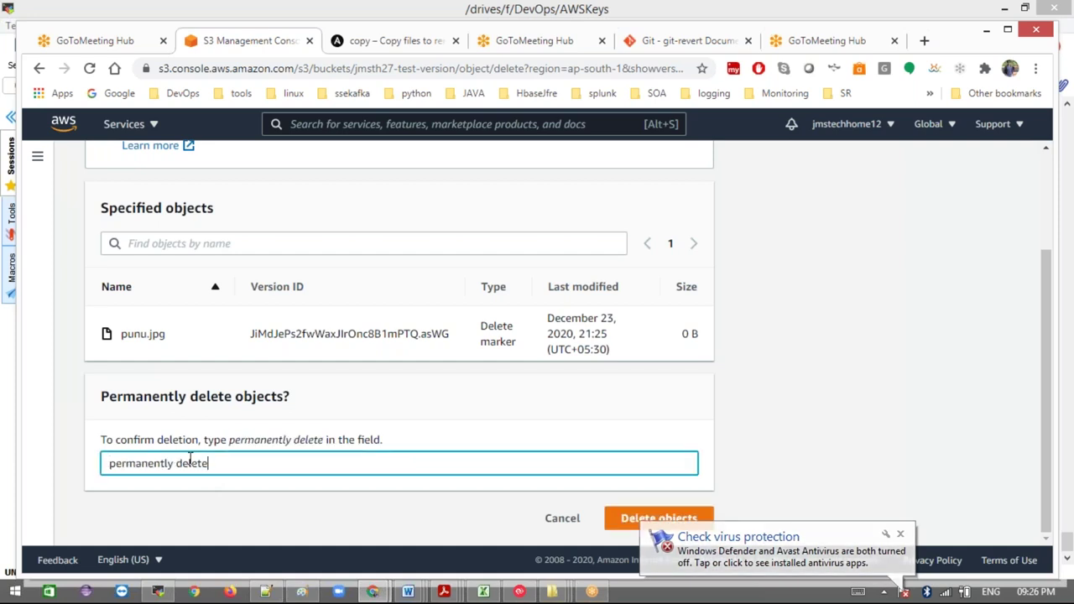
click(652, 518)
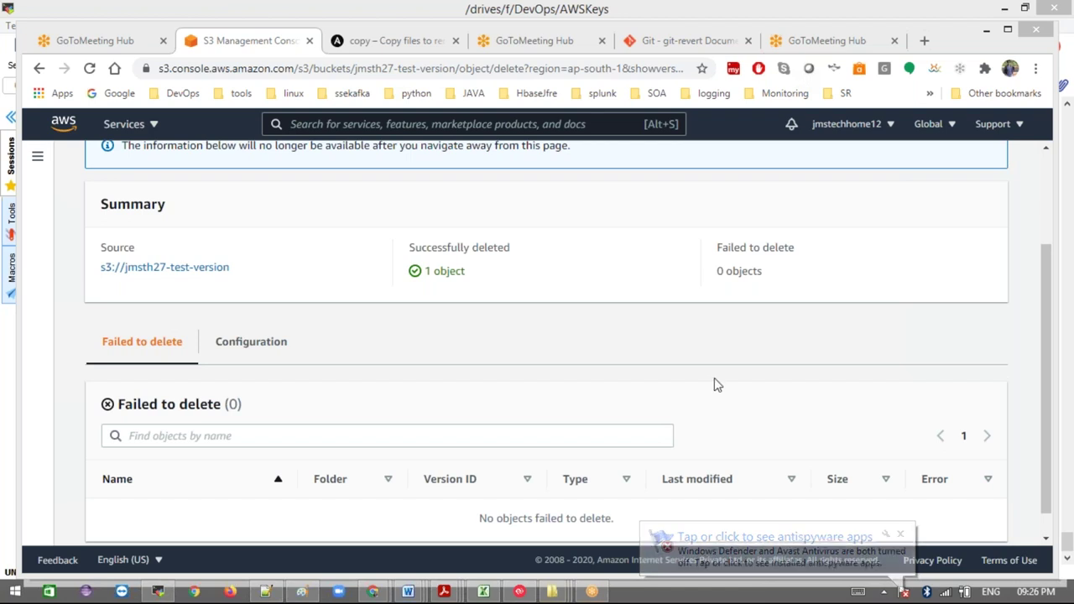
drag(1046, 442, 1029, 288)
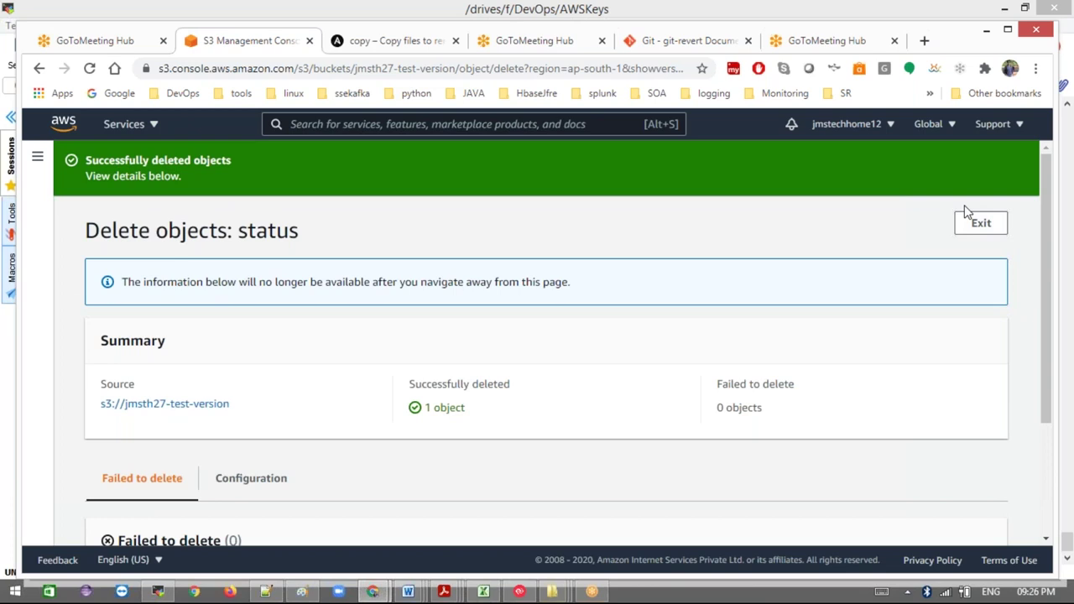
click(982, 227)
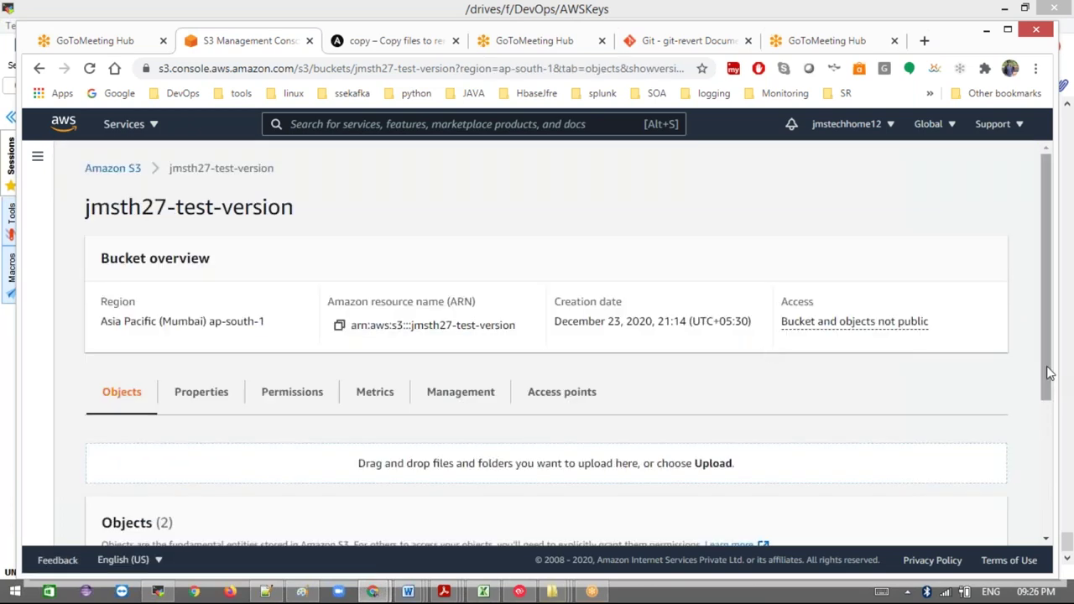
- Compare the punu.jpg listing with versions hidden and shown, and examine the version ID of its newest version
drag(1048, 374, 1038, 498)
click(107, 358)
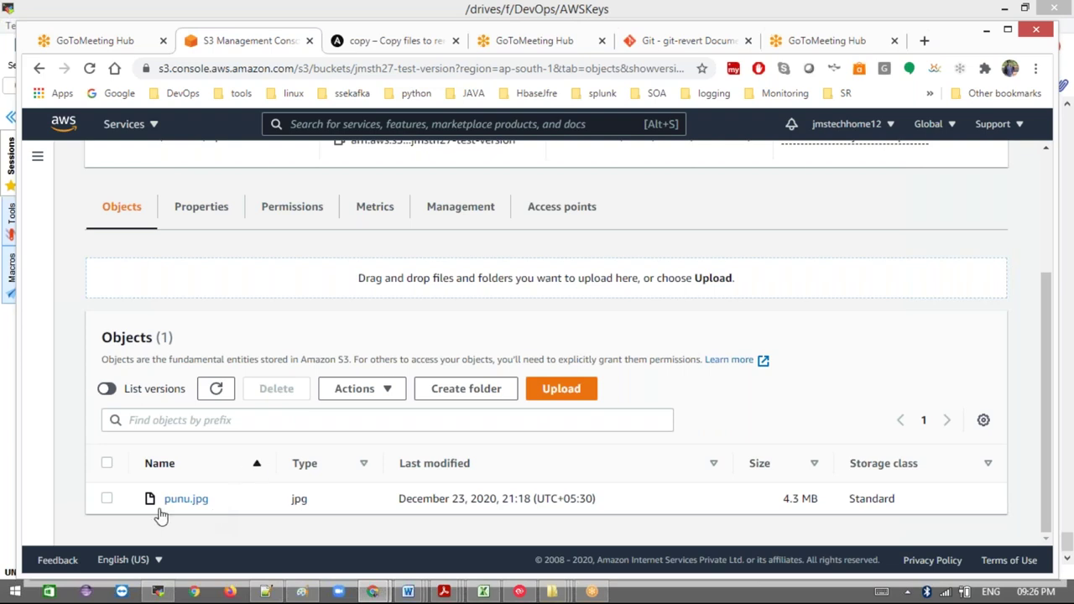
click(107, 389)
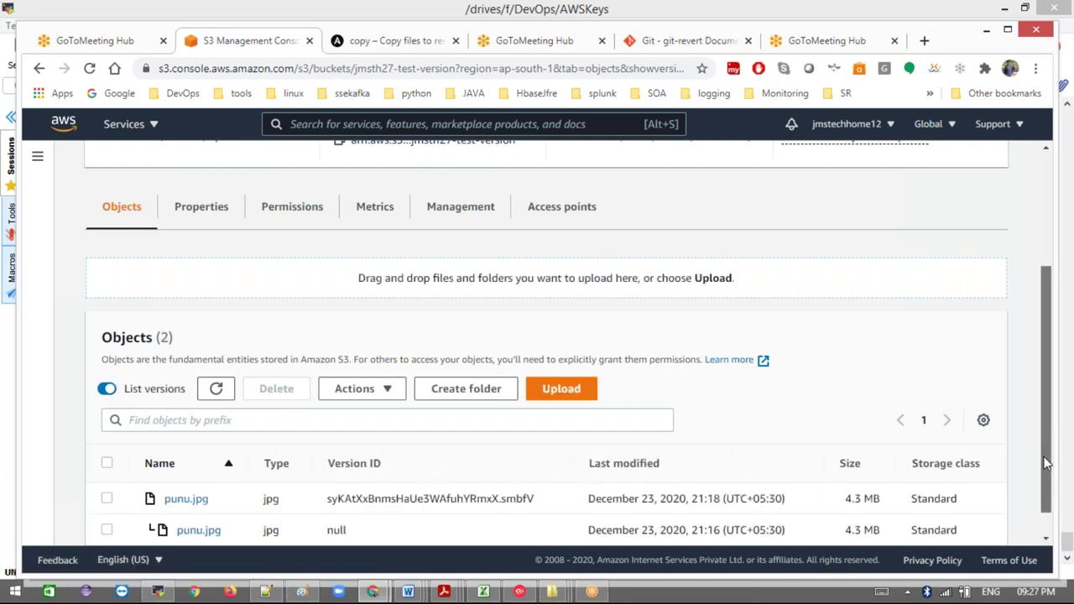
scroll(1047, 464, down, 1)
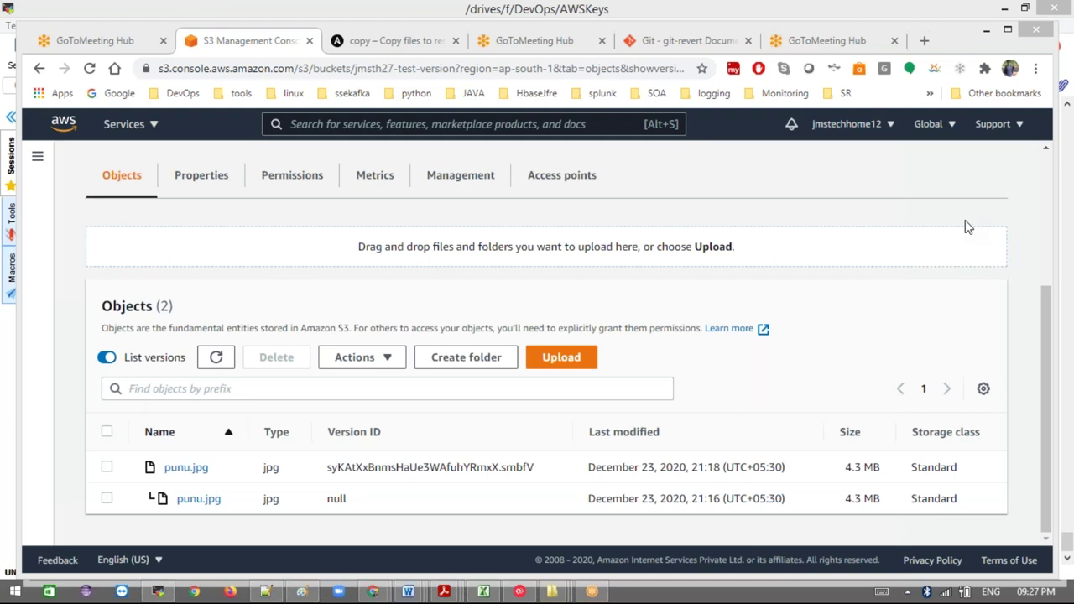
click(336, 468)
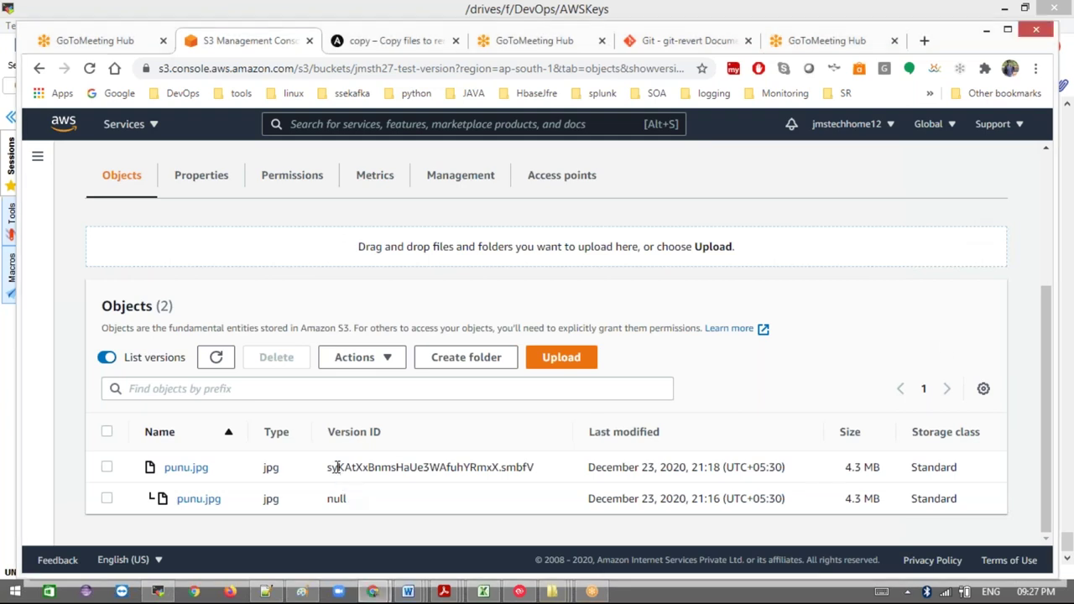
drag(328, 468, 535, 468)
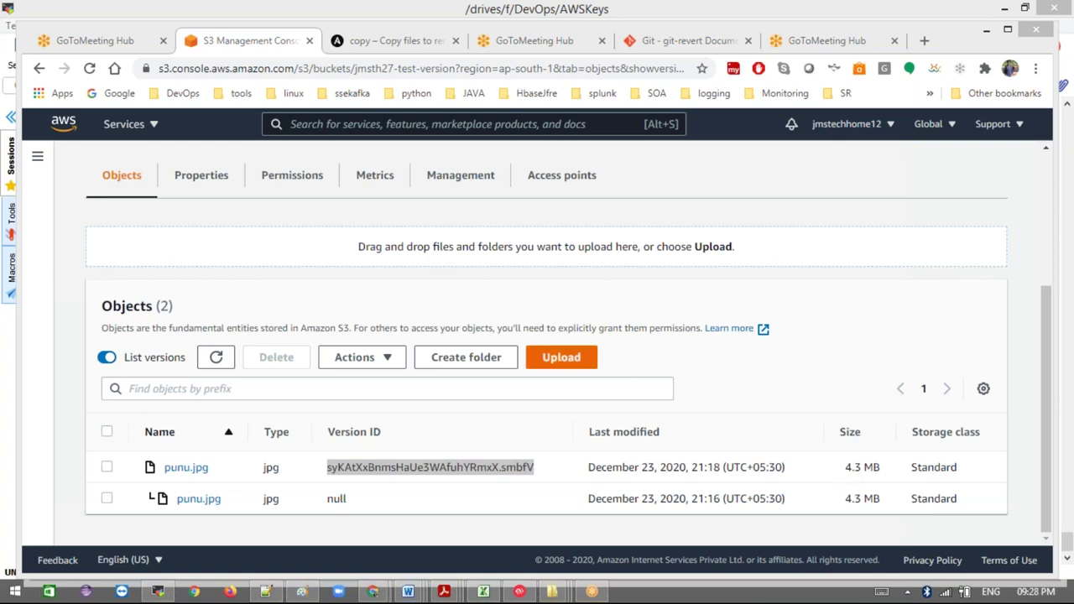
click(106, 358)
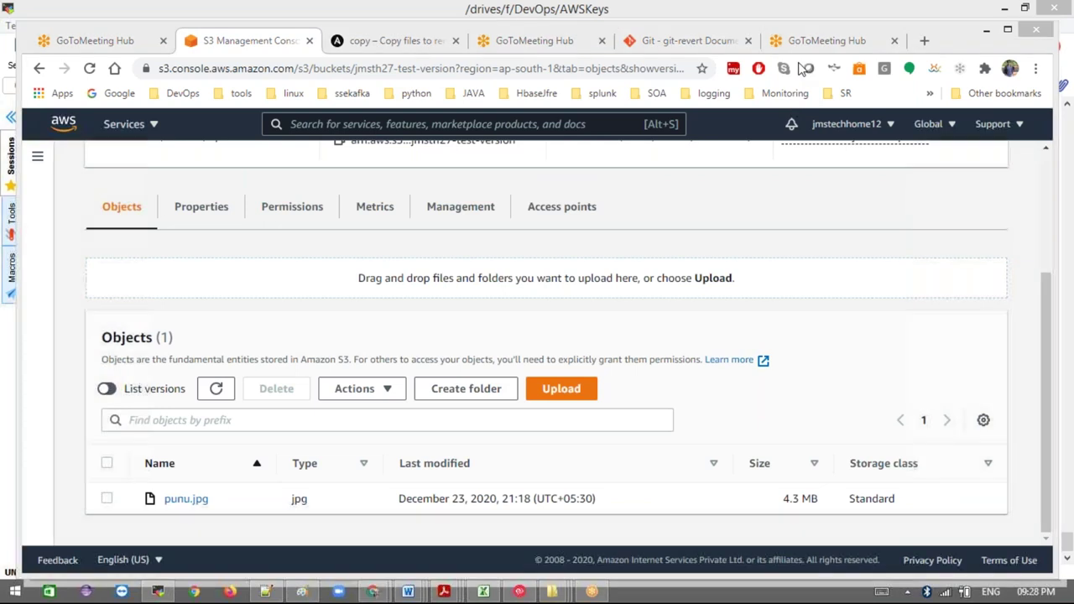
drag(1048, 348, 1047, 228)
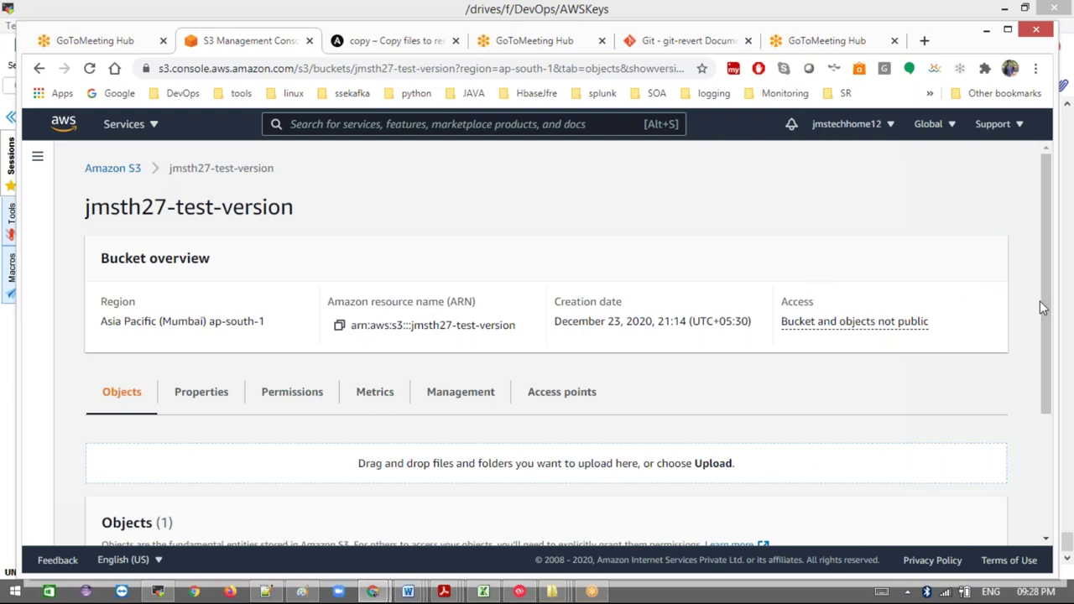
drag(1045, 319, 1044, 437)
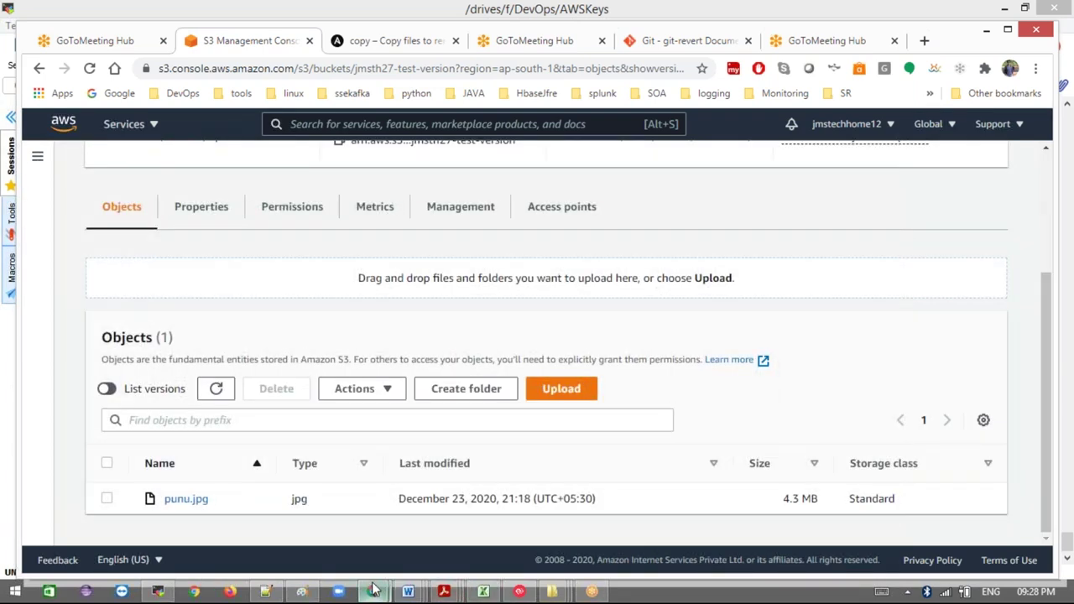
- Switch to the jmsth27_9pm.txt notes in Notepad++ and list sse-s3, sse-kms and sse-c on separate lines below the S3 topics
click(265, 592)
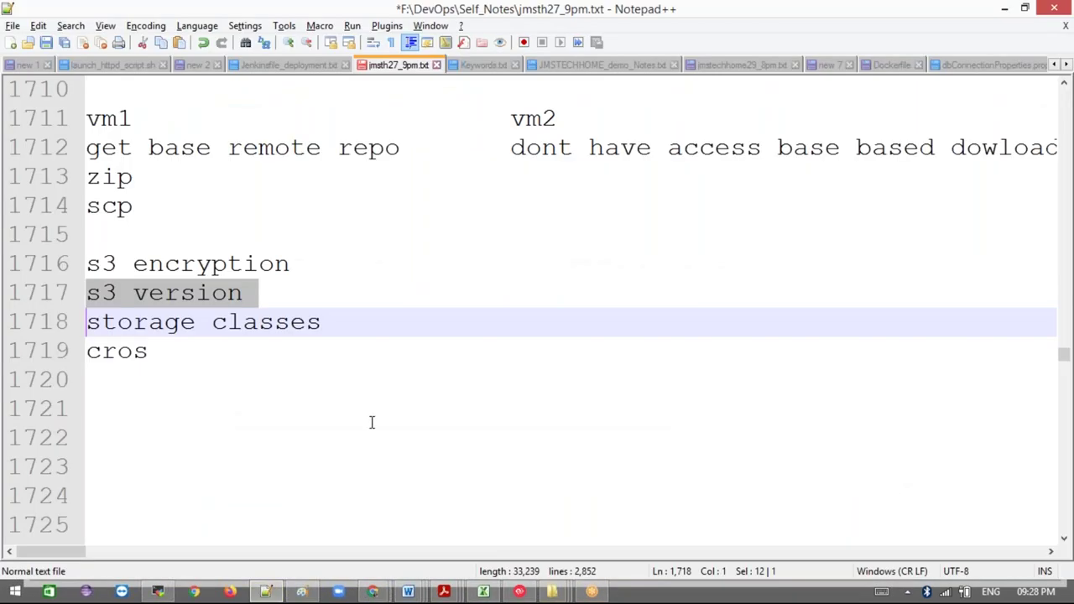
click(346, 402)
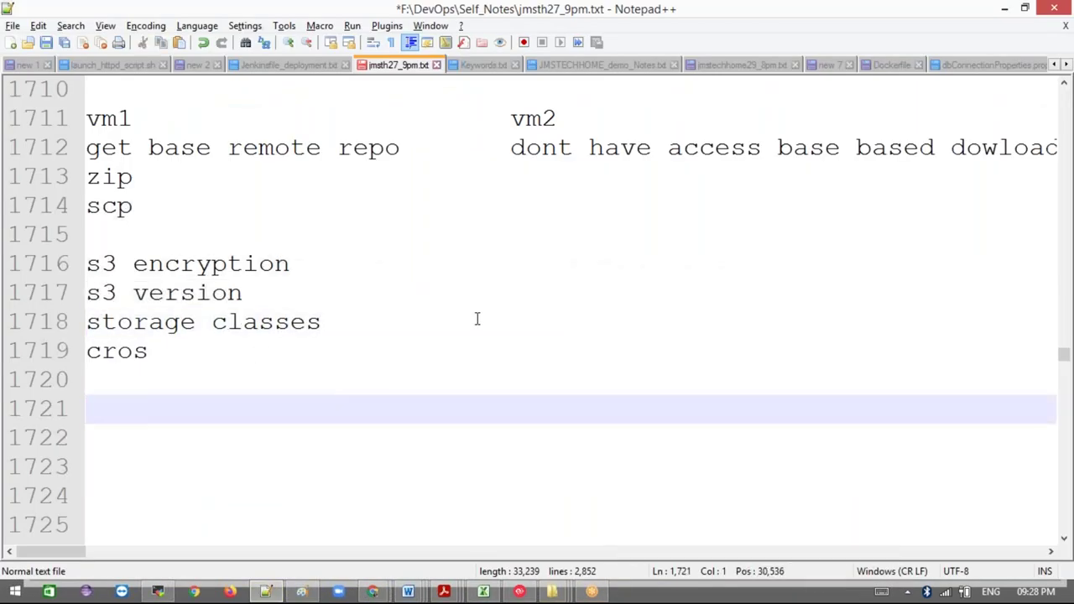
drag(1063, 355, 1063, 354)
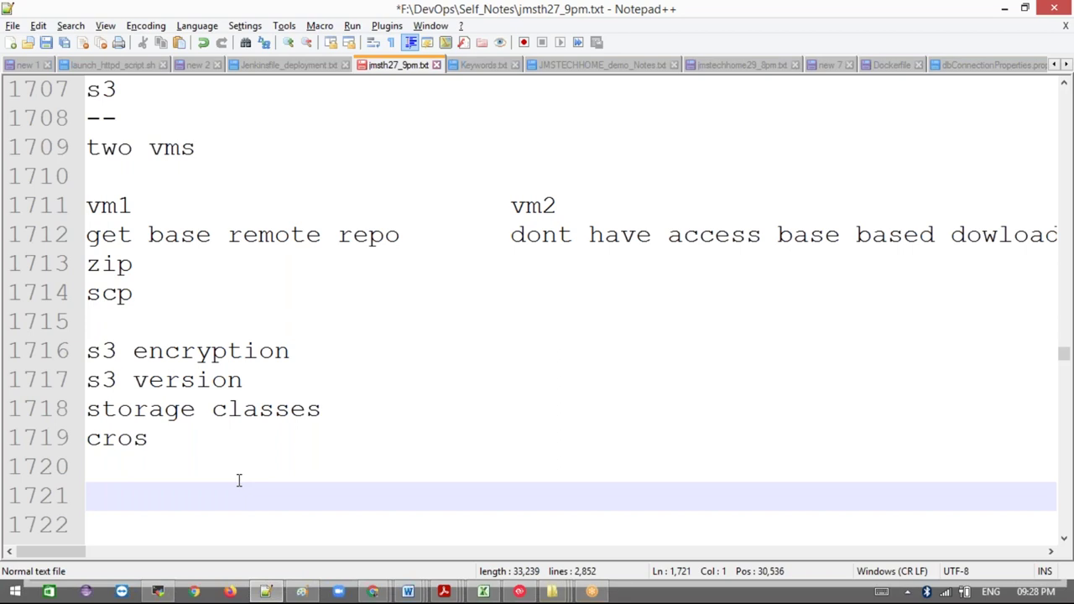
text(ss)
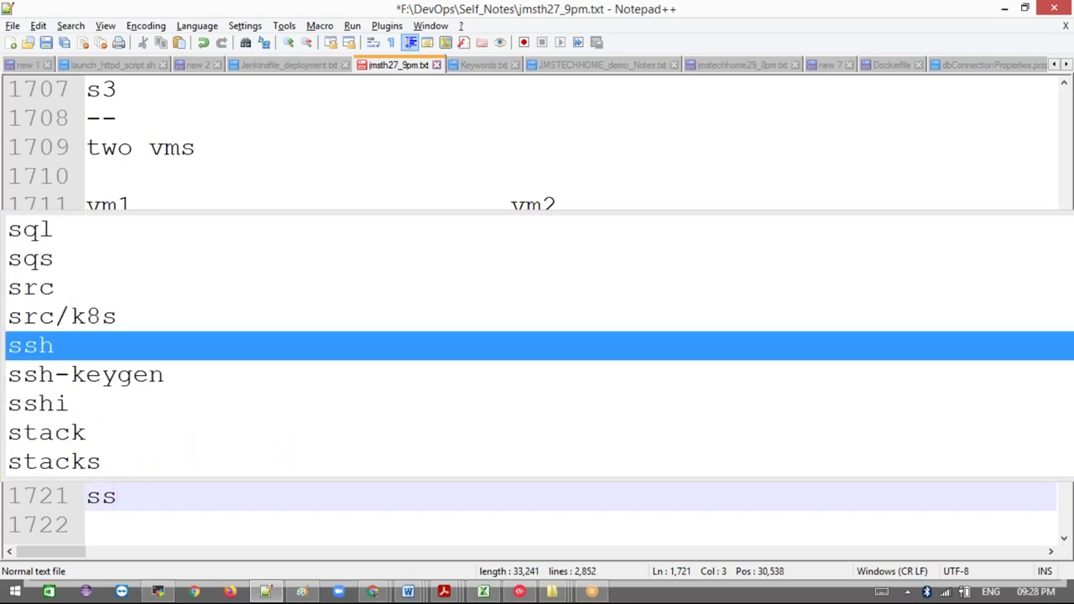
text(e-s3)
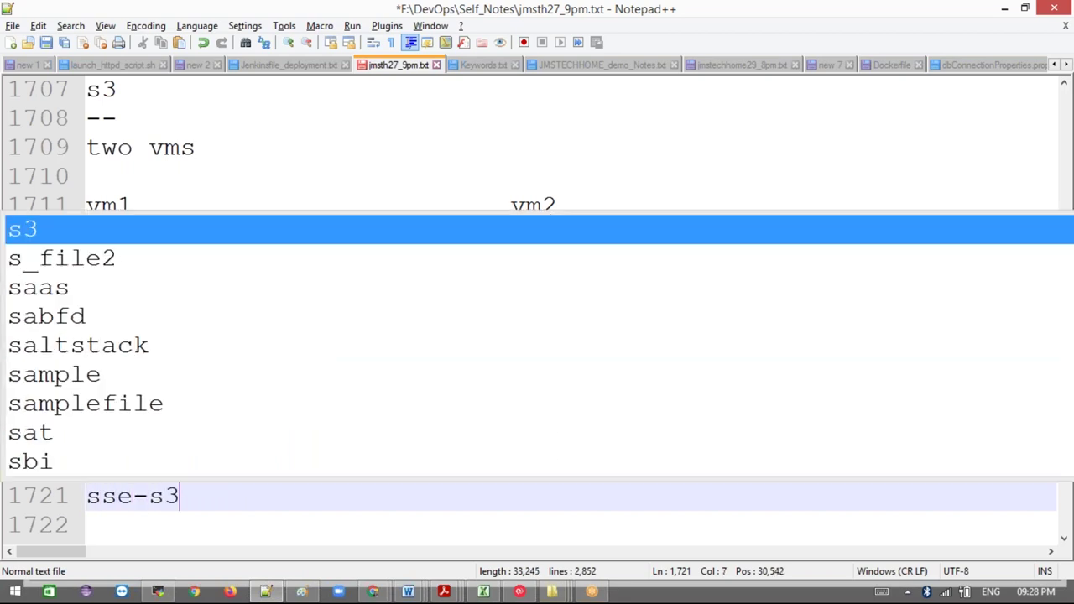
key(Return)
text(ss)
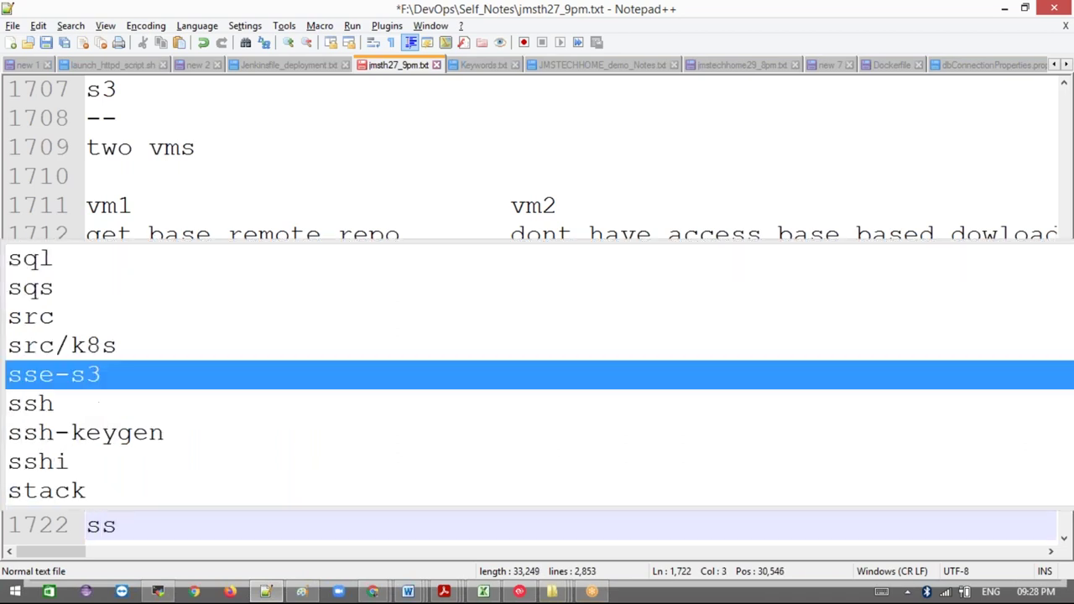
text(e-kms)
key(Return)
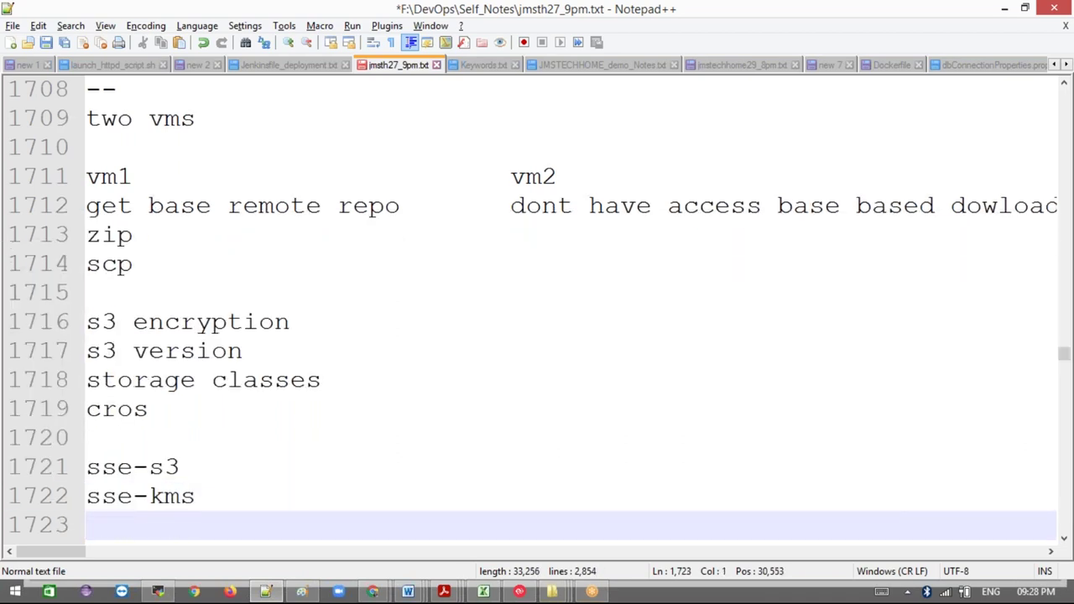
text(sse-)
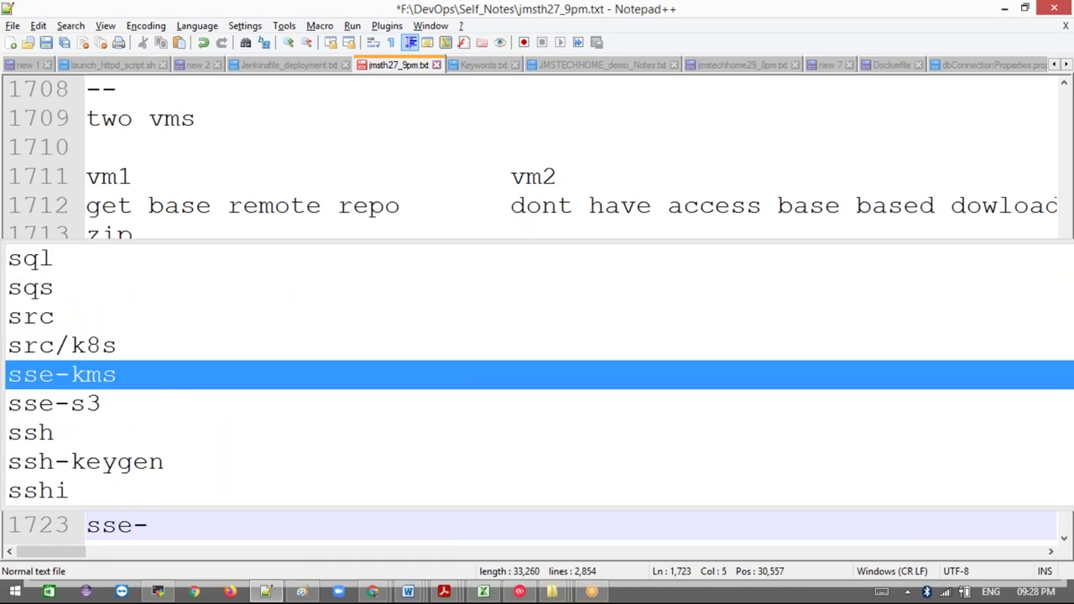
text(c)
key(Return)
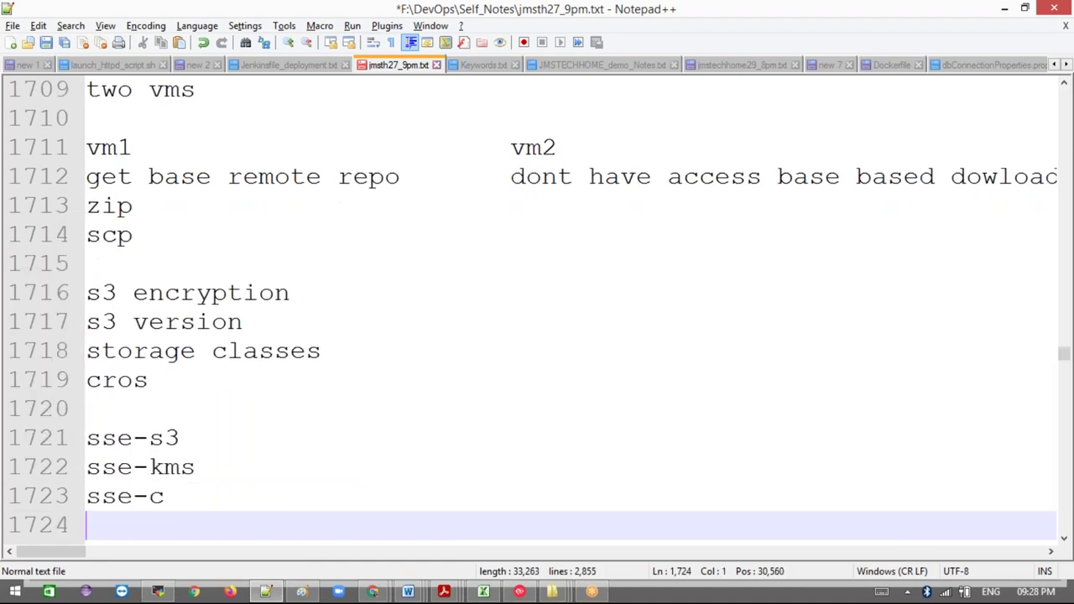
- Add "client side encryption" as the line below sse-c, followed by blank lines
text(cli)
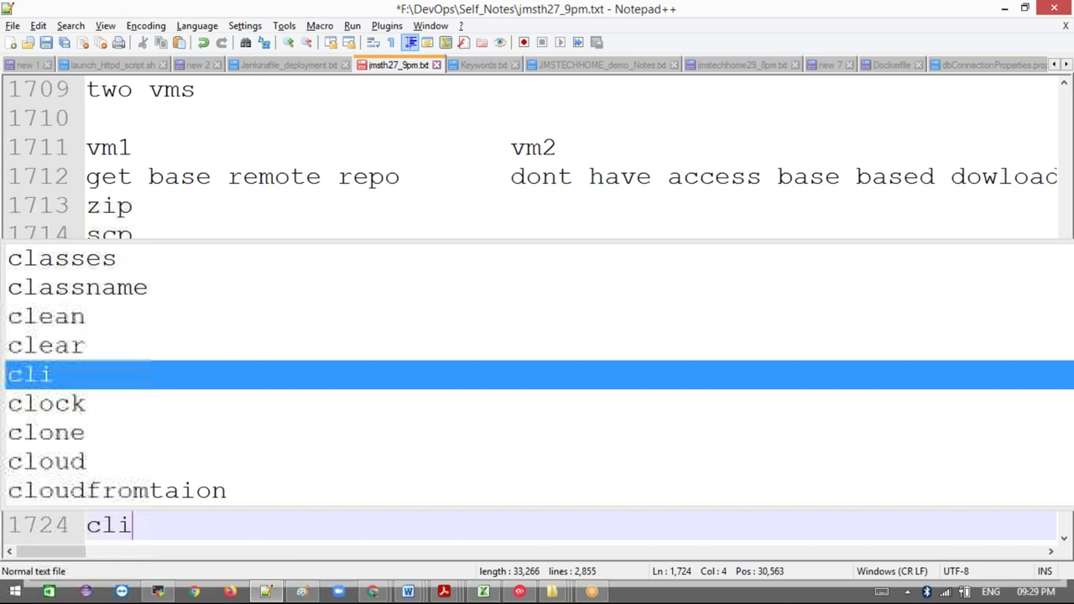
text(ent sid)
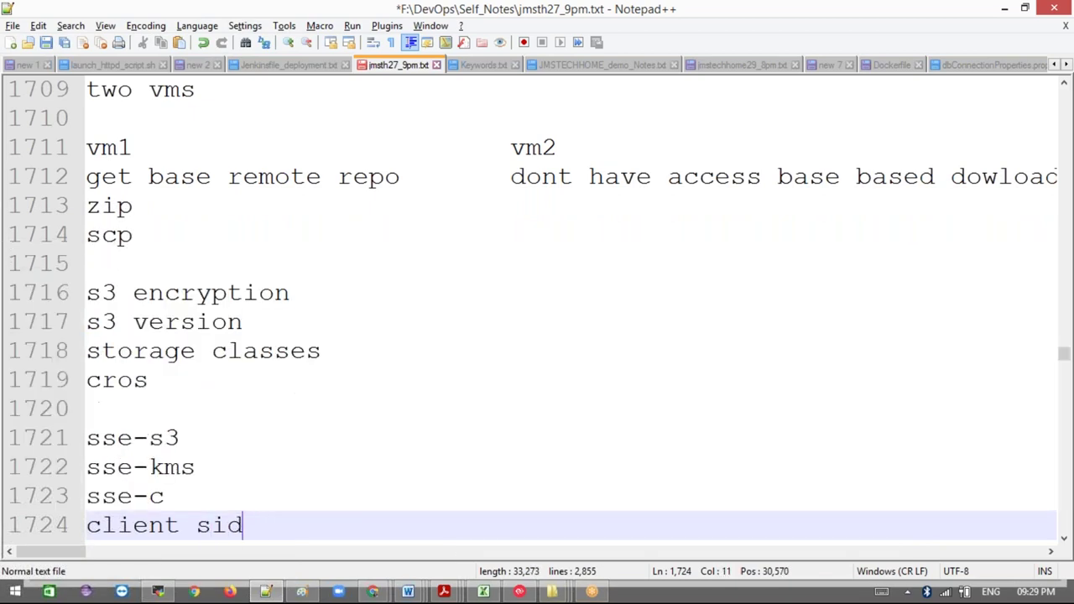
text(e encry)
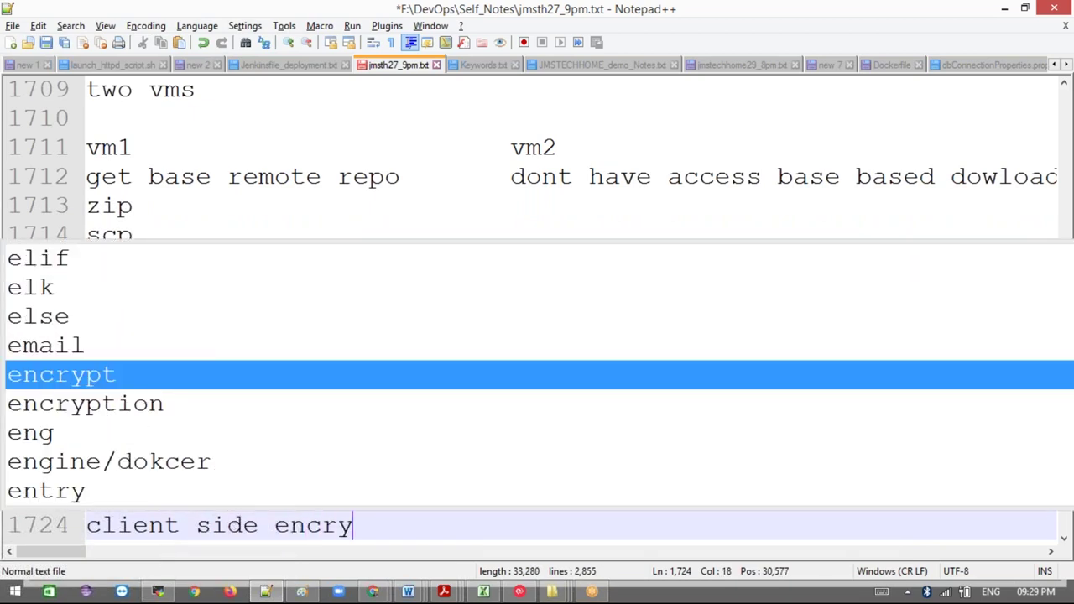
text(ption)
key(Return)
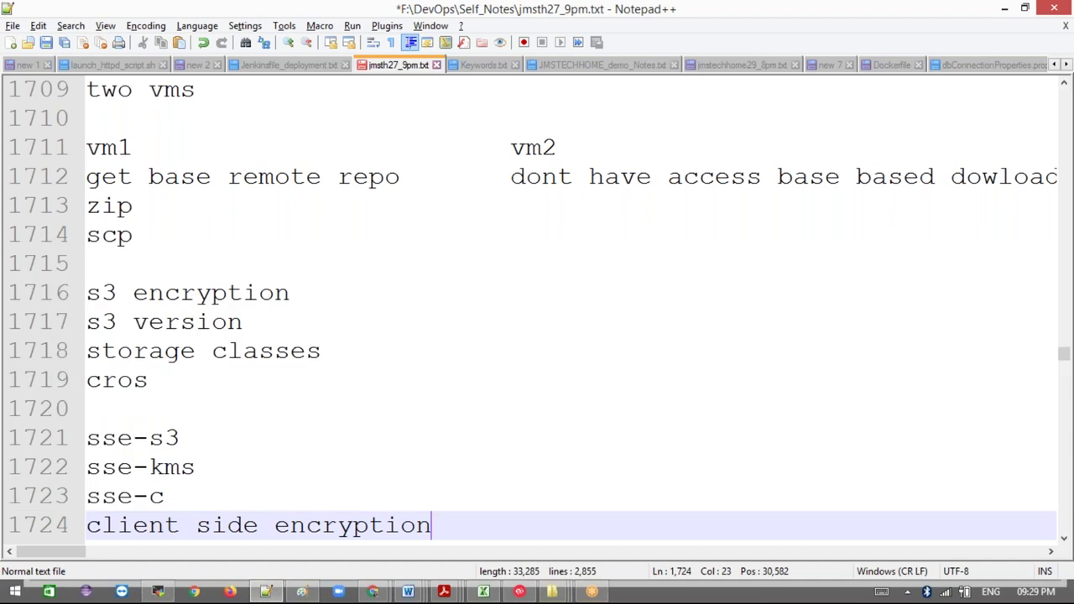
key(Return)
key(Return)
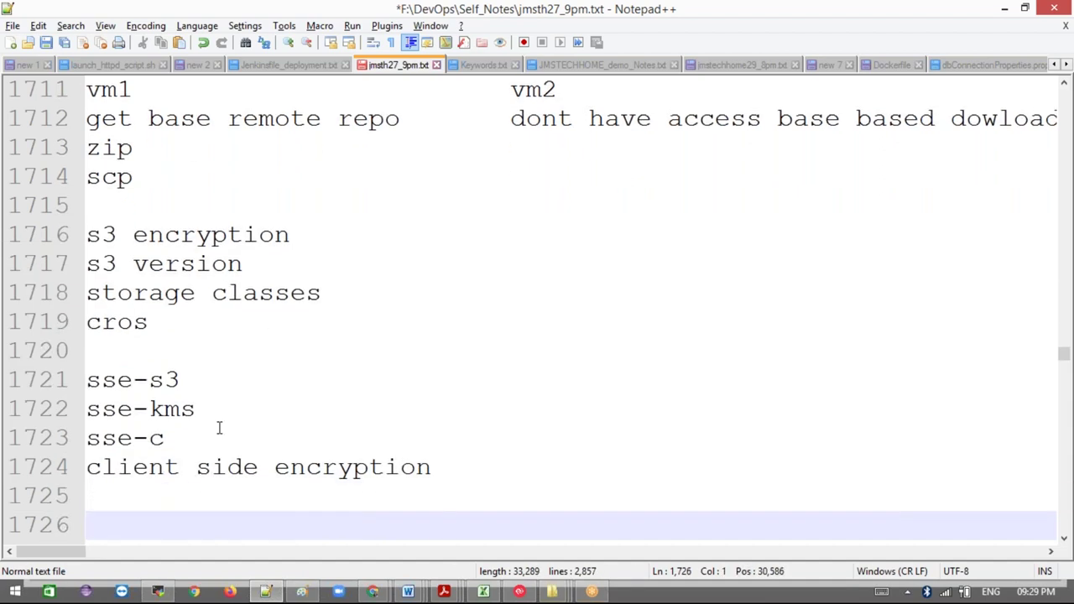
- Annotate the sse-s3 line with "-> key and encryption management by aws"
click(179, 380)
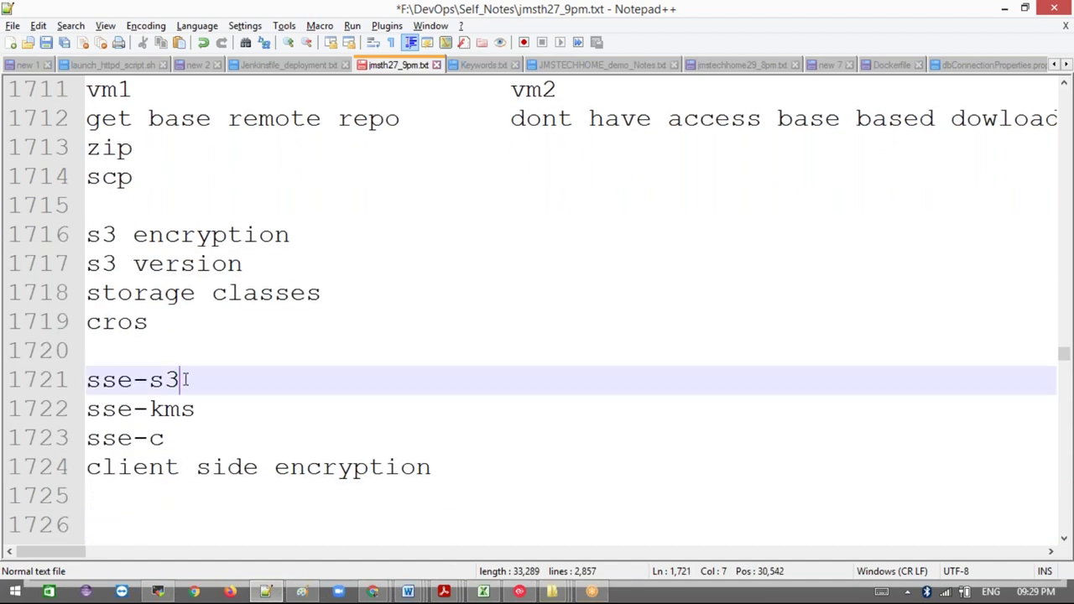
text(-> )
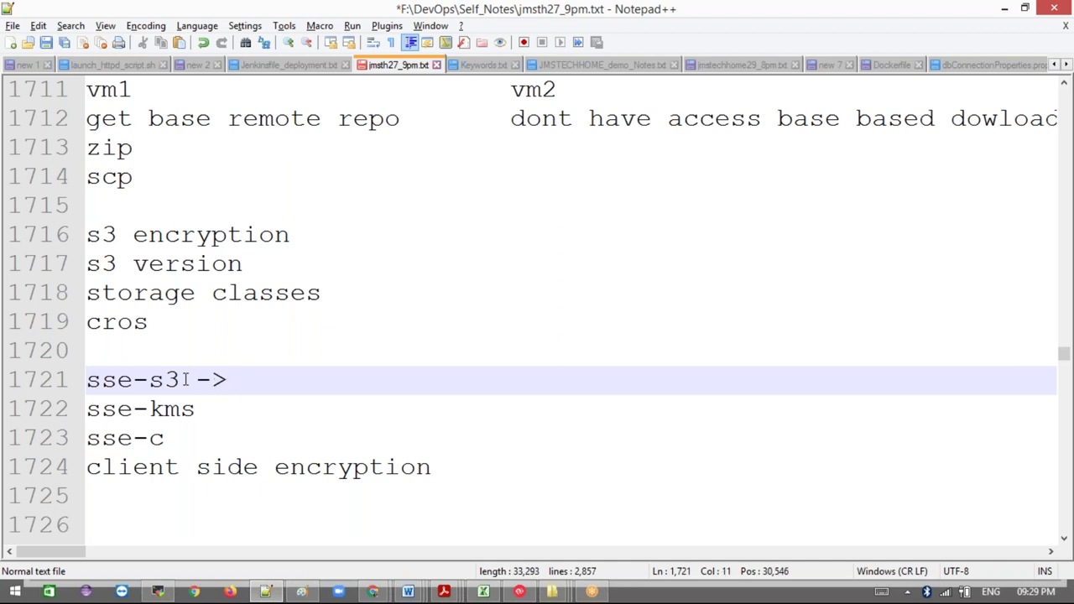
text(key and encrypt)
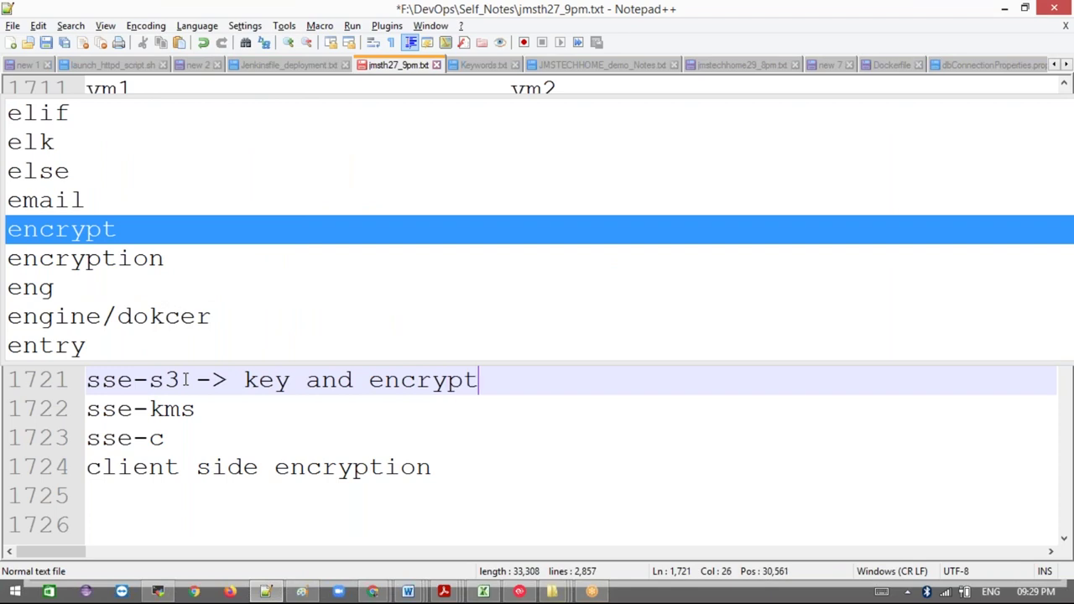
text(ion mange)
key(BackSpace)
key(BackSpace)
text(a)
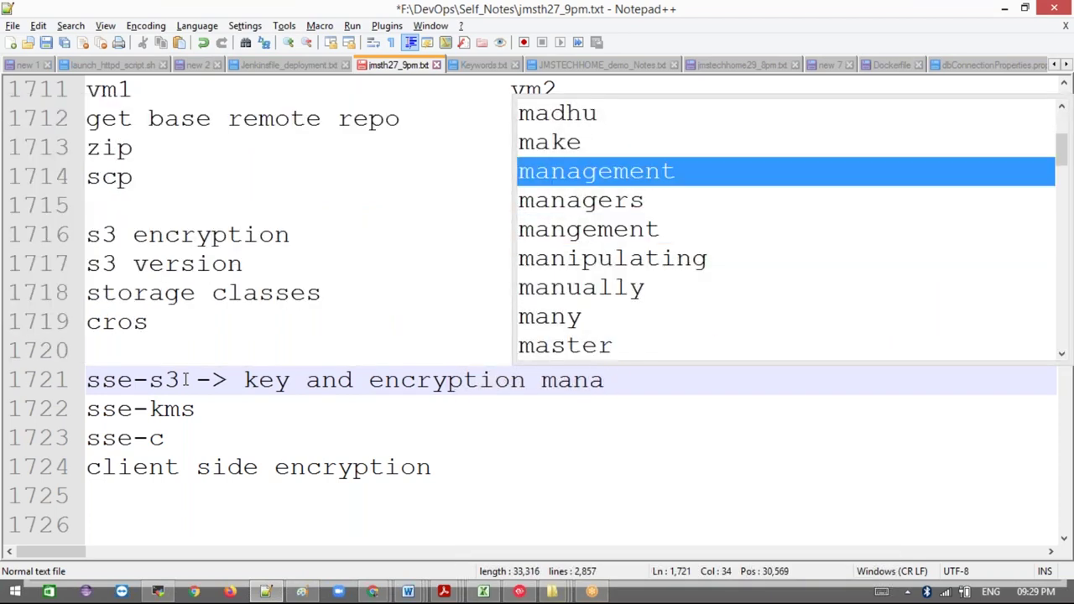
text(gement by aws)
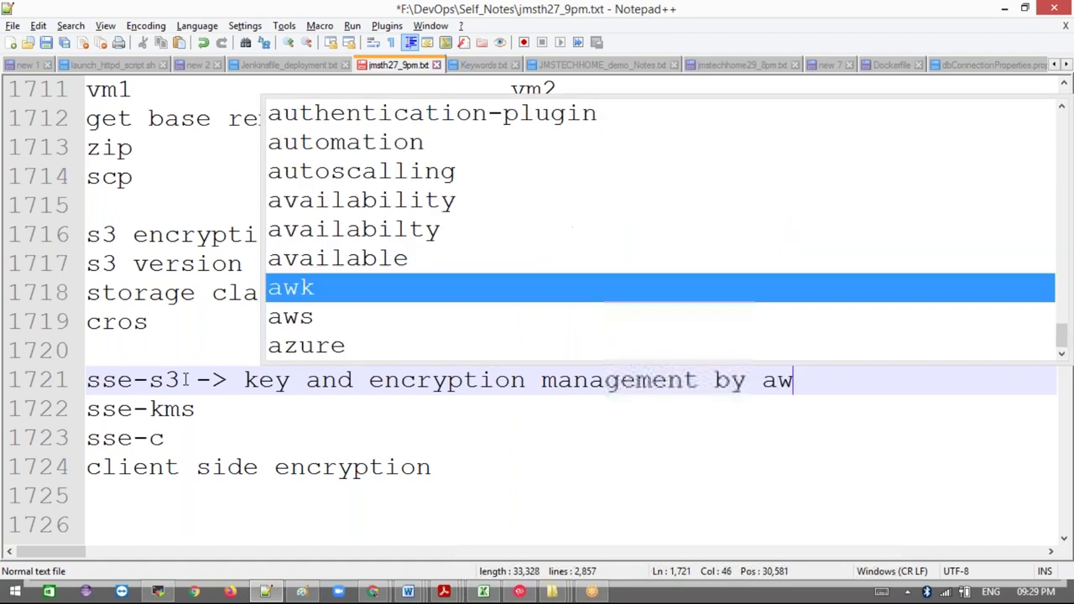
- Annotate the sse-kms line with "--> key --> encryption mange by aws"
click(218, 417)
text(-->)
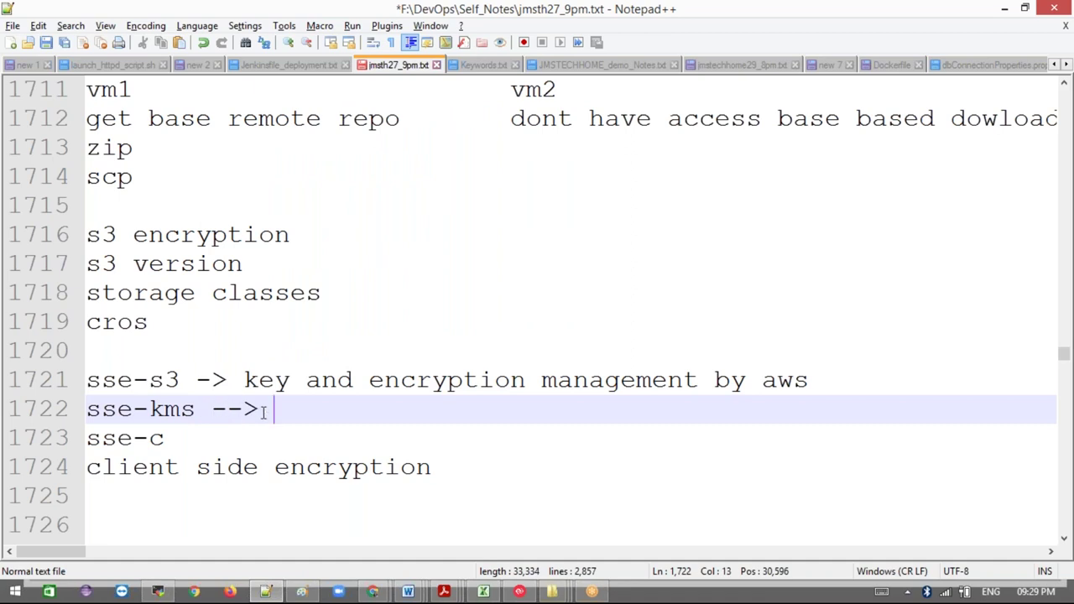
text(key)
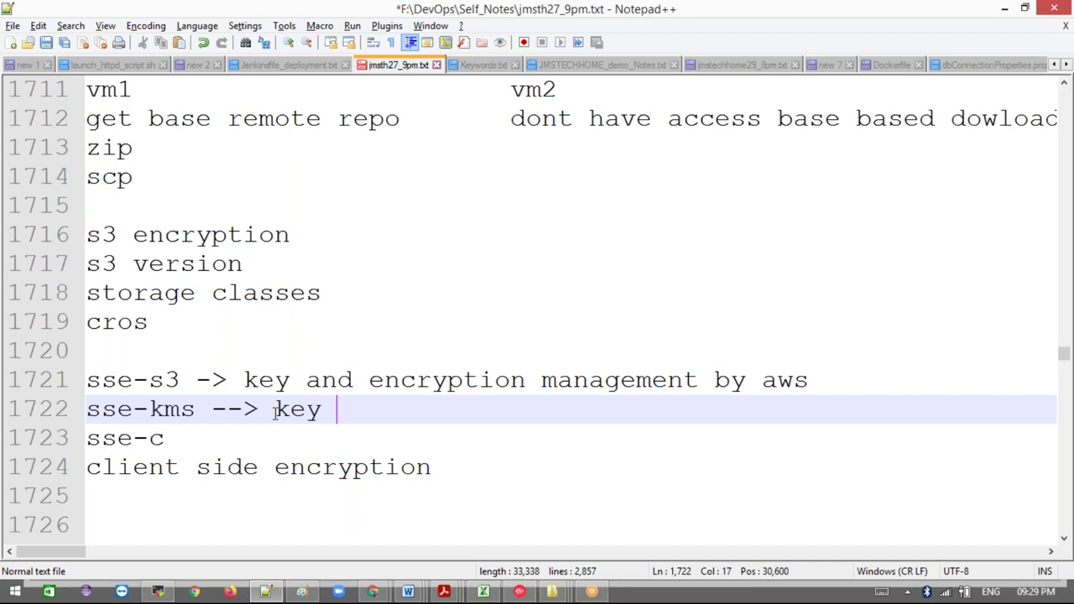
text(--> encryption m)
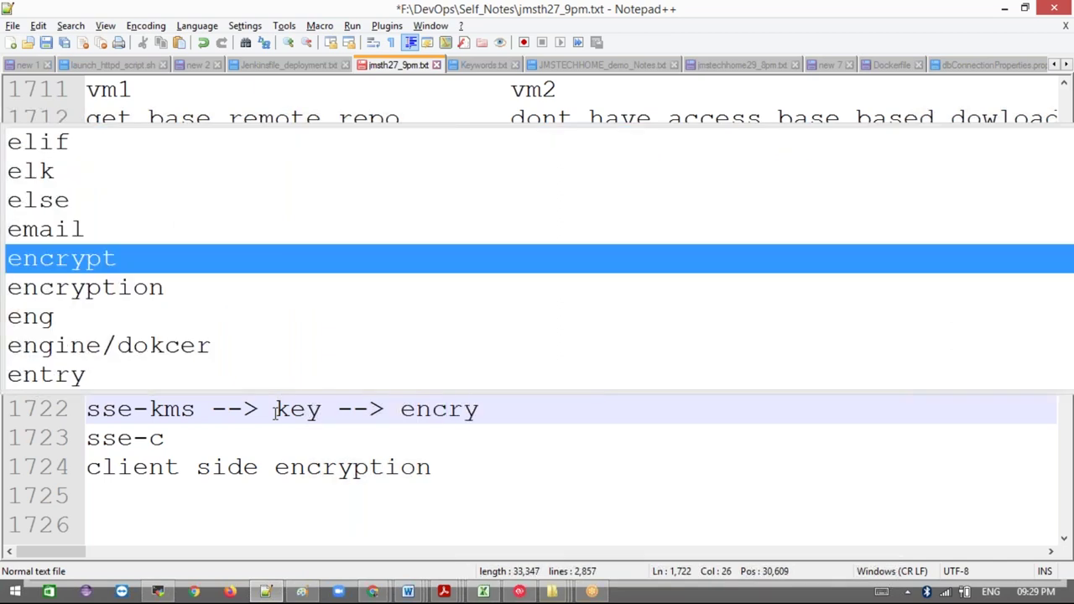
text(ang)
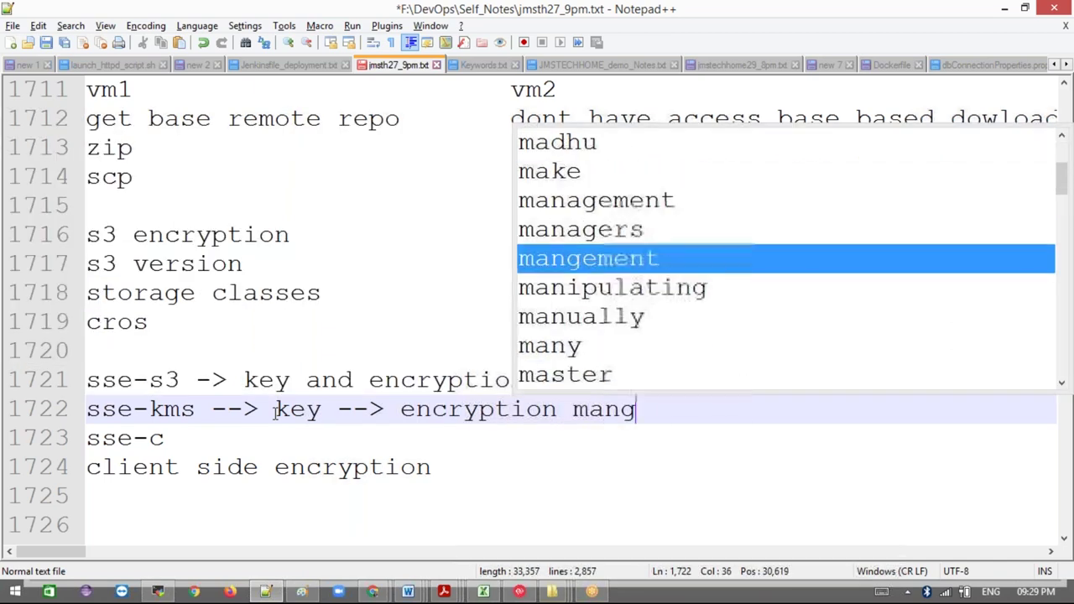
text(e by aws)
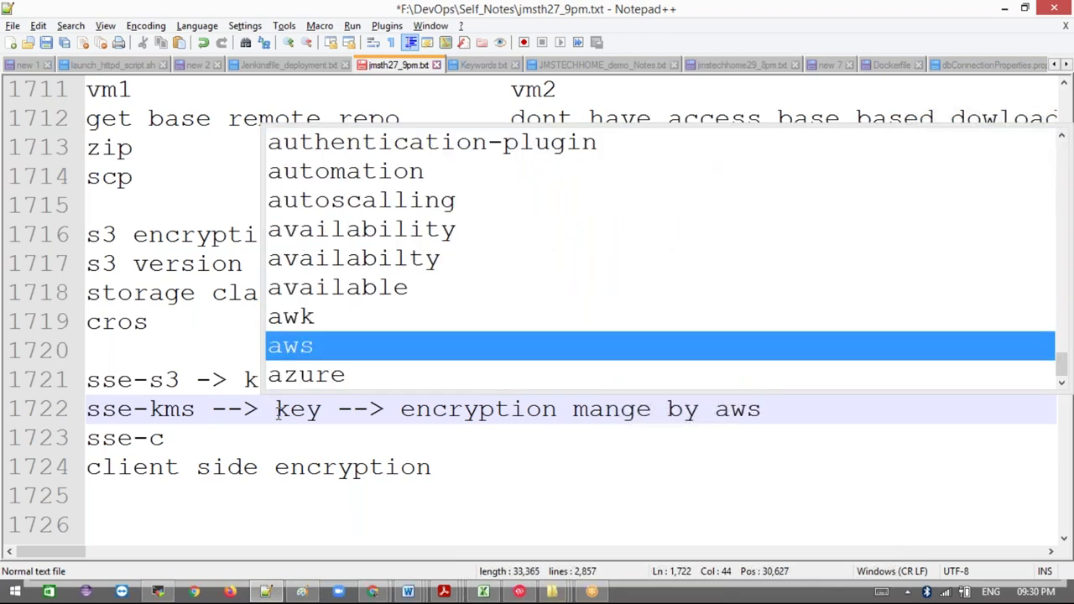
- Annotate the sse-c line with "-> key is yours --"
click(425, 467)
click(243, 435)
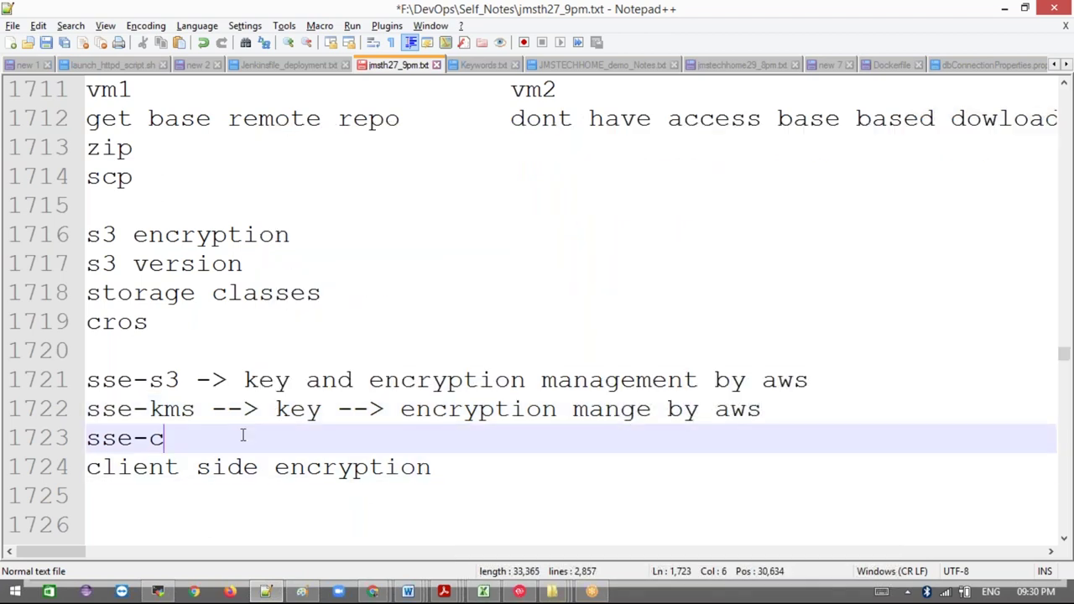
text(-> key is oyurs)
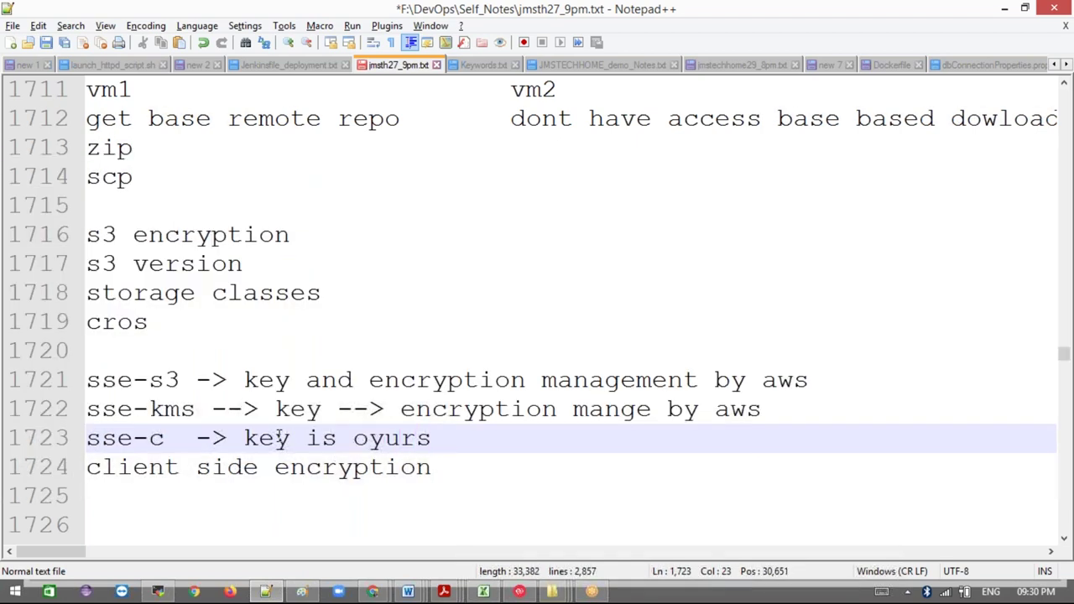
key(BackSpace)
key(BackSpace)
key(BackSpace)
key(BackSpace)
key(BackSpace)
text(yo)
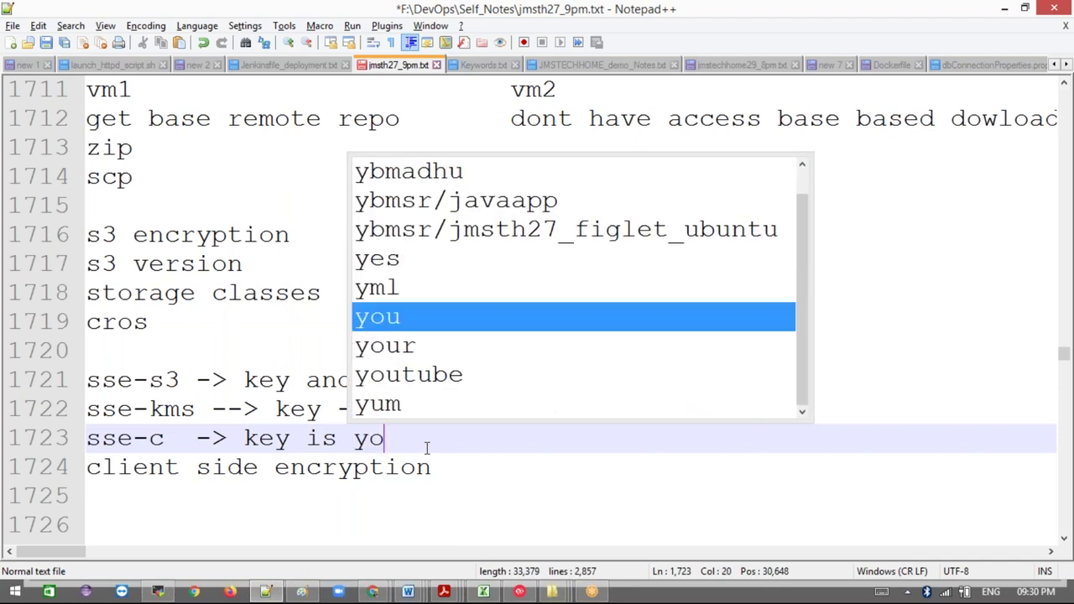
text(urs --)
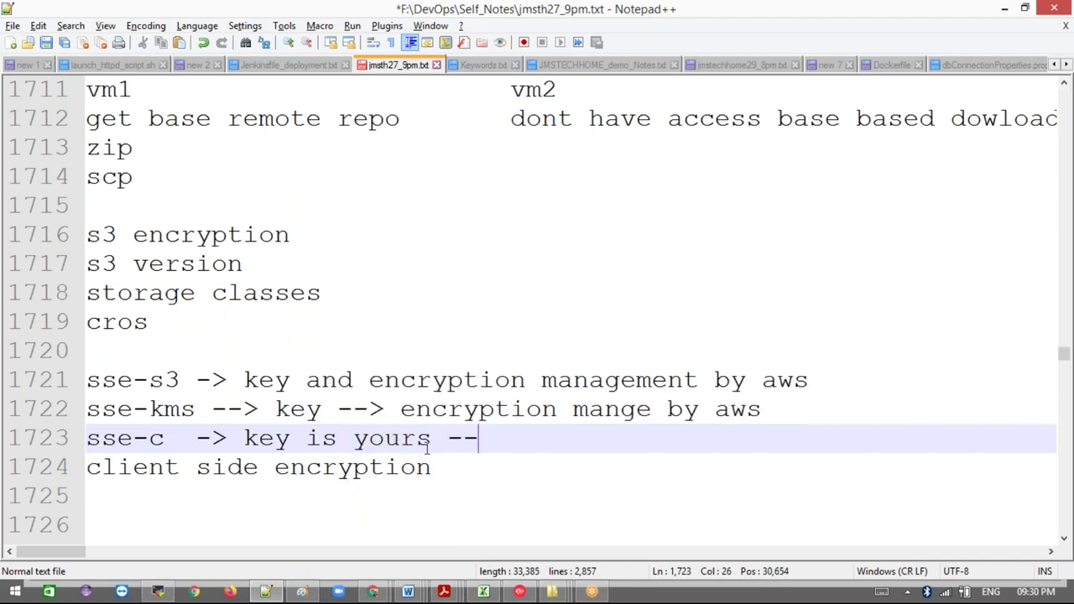
- Complete the sse-c note with "> send along with your object --> encyption" and place the cursor after "client side encryption"
text(> send )
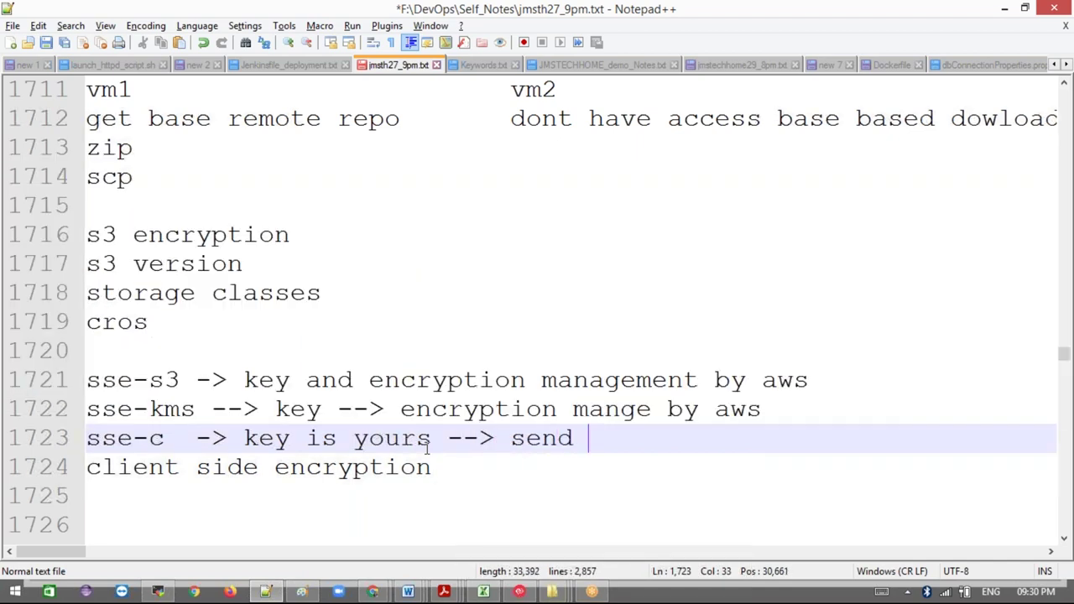
text(along )
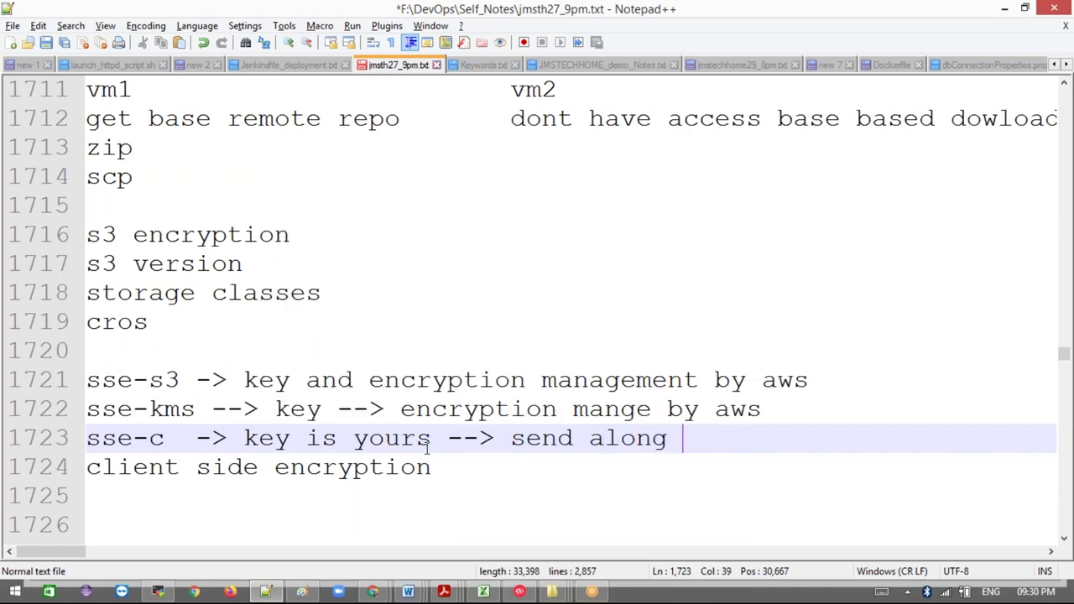
text(with you)
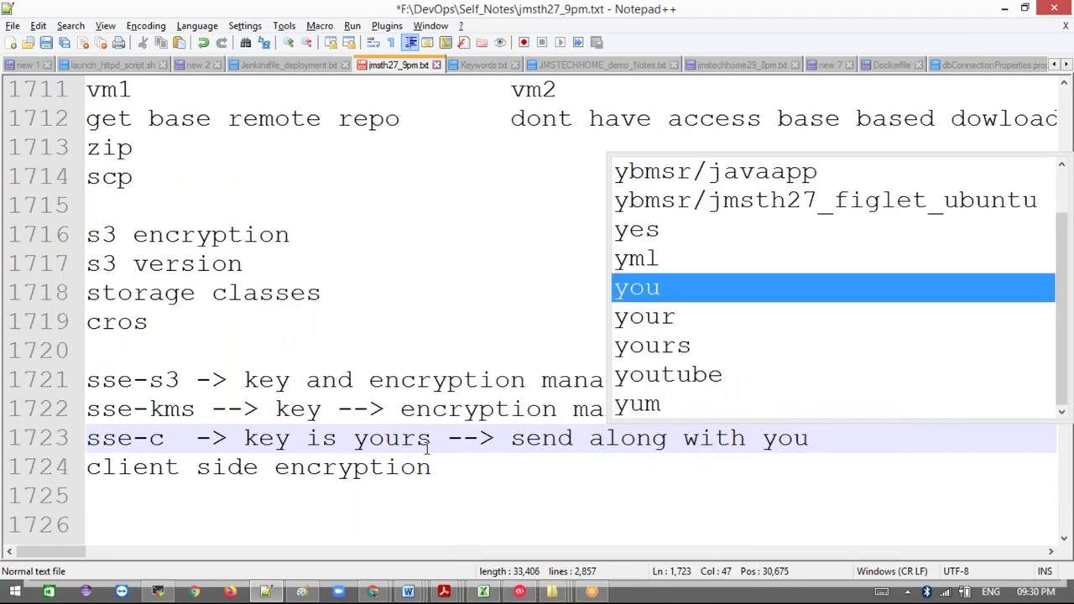
text(r object )
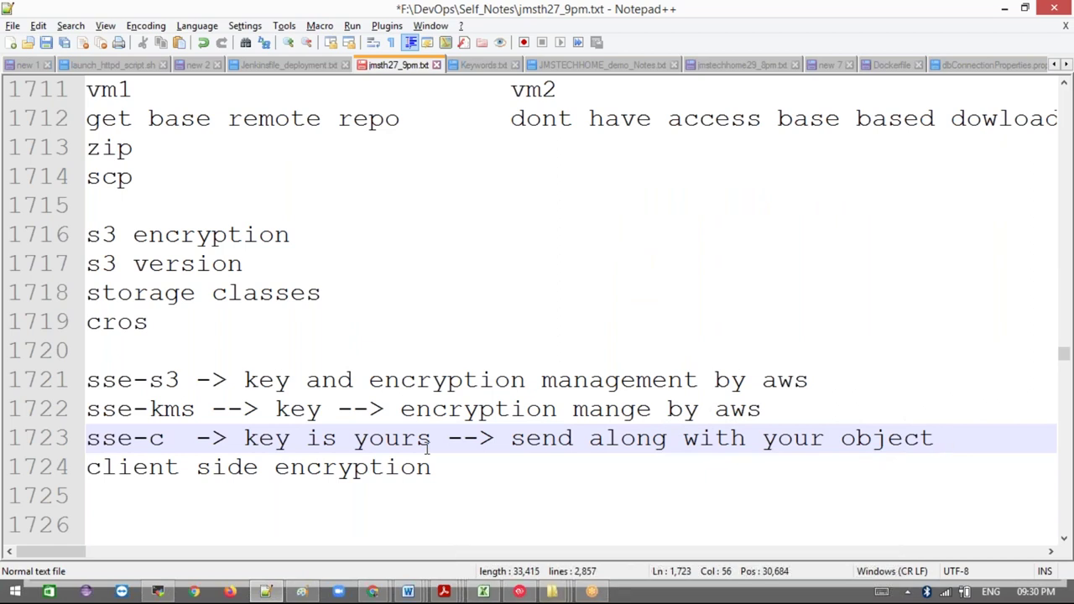
text(--> e)
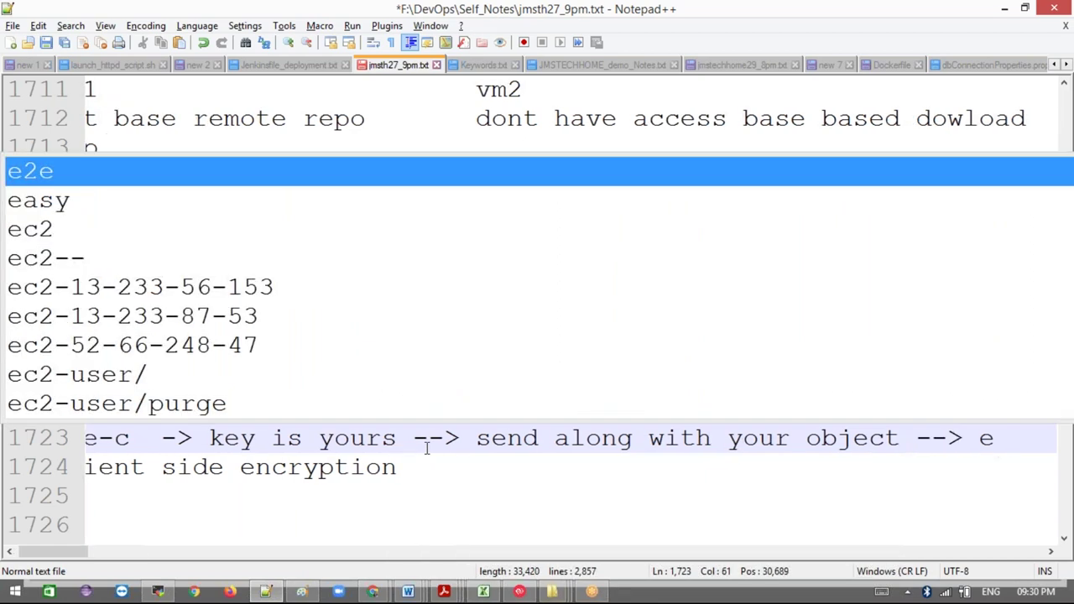
text(ncyption)
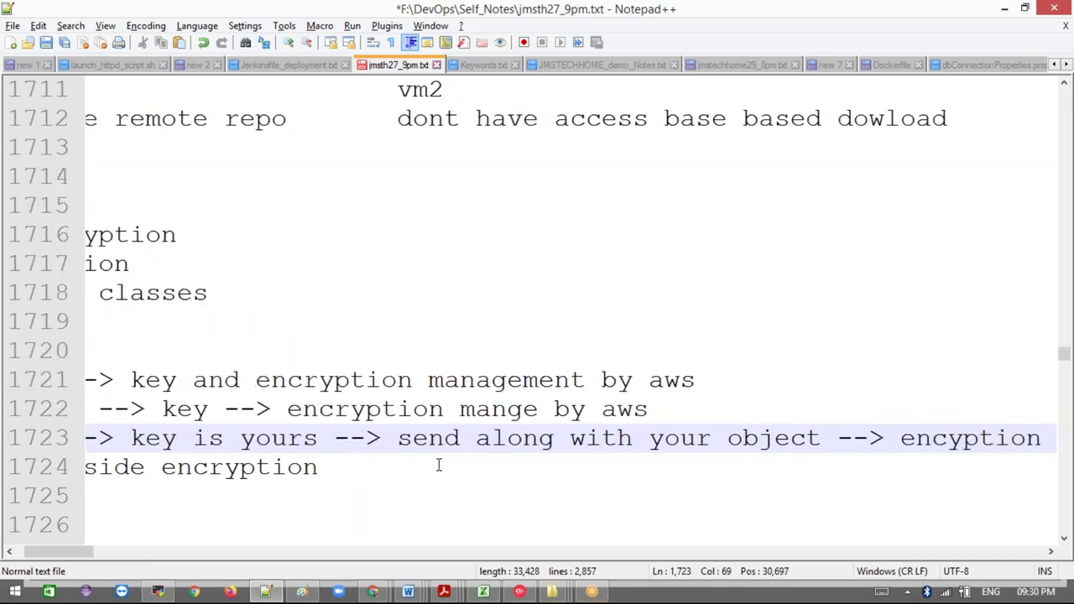
click(432, 467)
scroll(73, 546, left, 3)
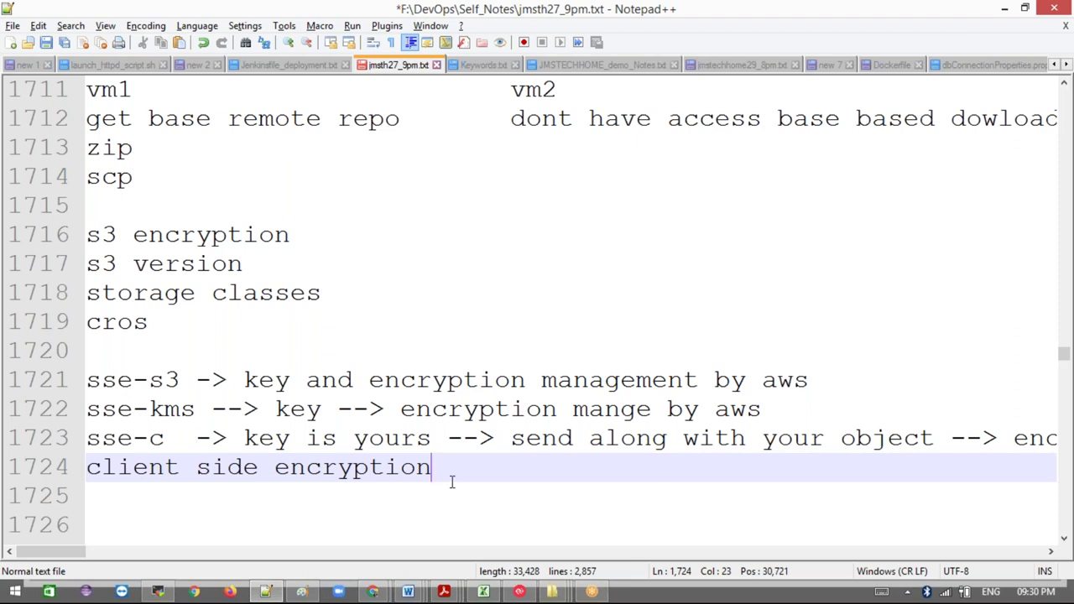
- Annotate the "client side encryption" line with "--> clinet encryption"
text(-->)
text( encry)
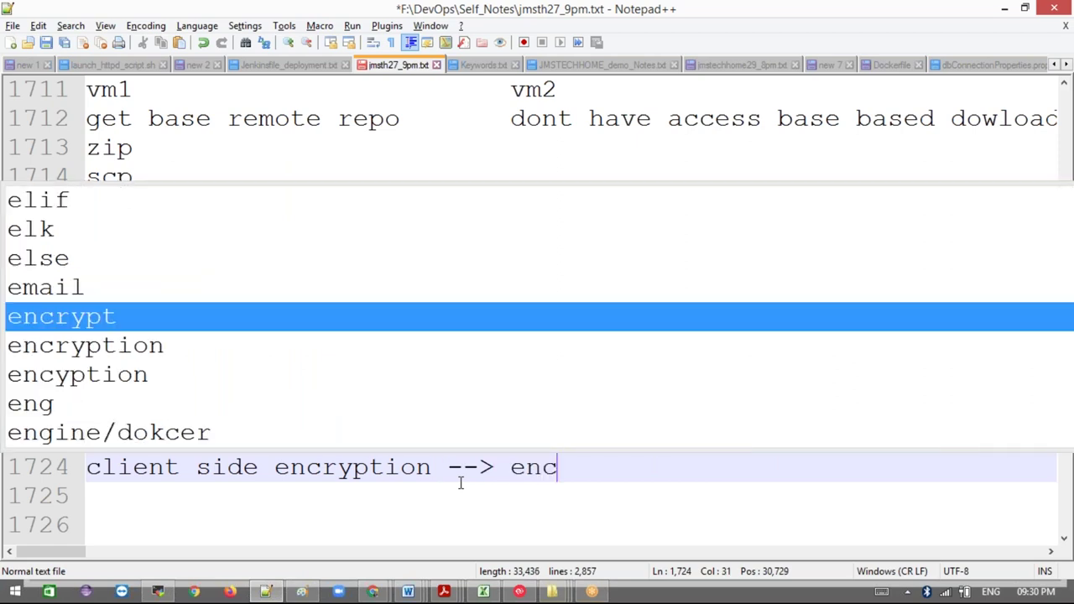
text(ption)
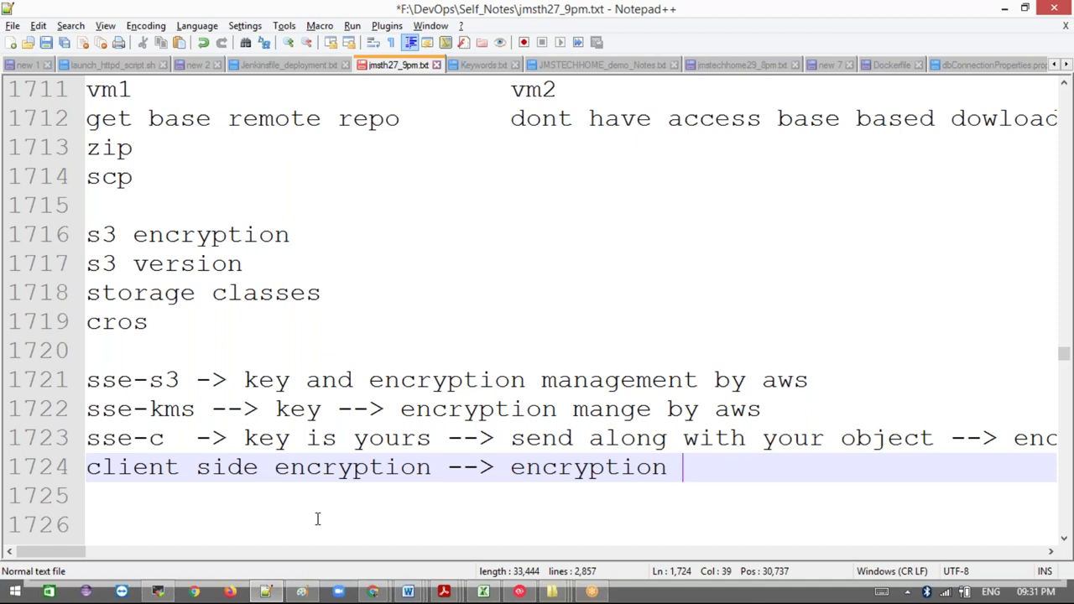
key(Left)
key(Left)
key(Left)
text(clinet)
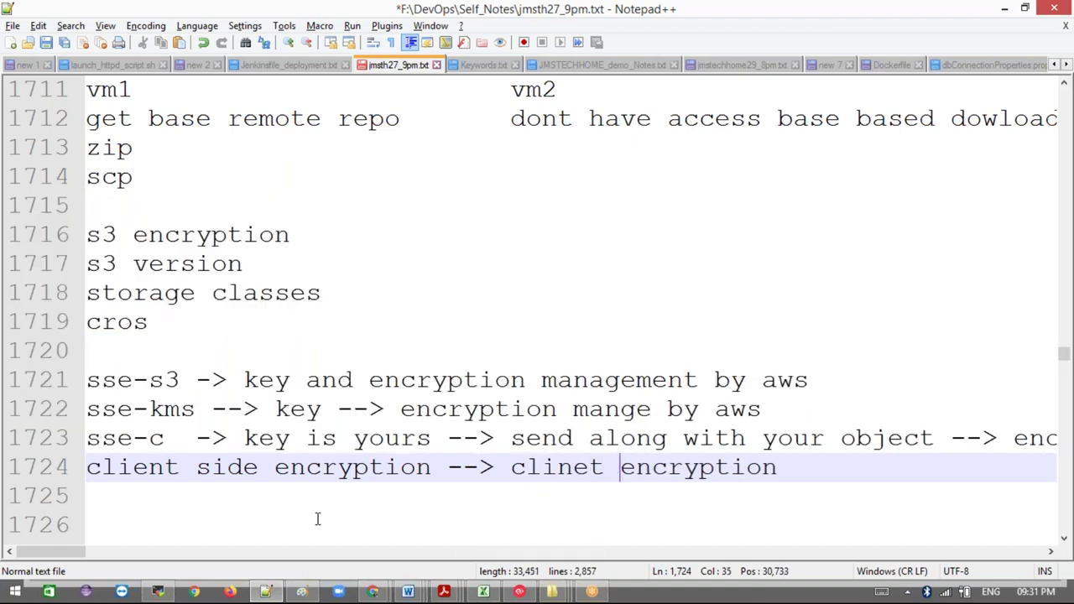
- Extend the end of the client side encryption note with "--> upload encypt"
key(Right)
key(Right)
key(Right)
key(Right)
key(Right)
key(Right)
key(Right)
key(Right)
key(Right)
key(Right)
text(--> uploa)
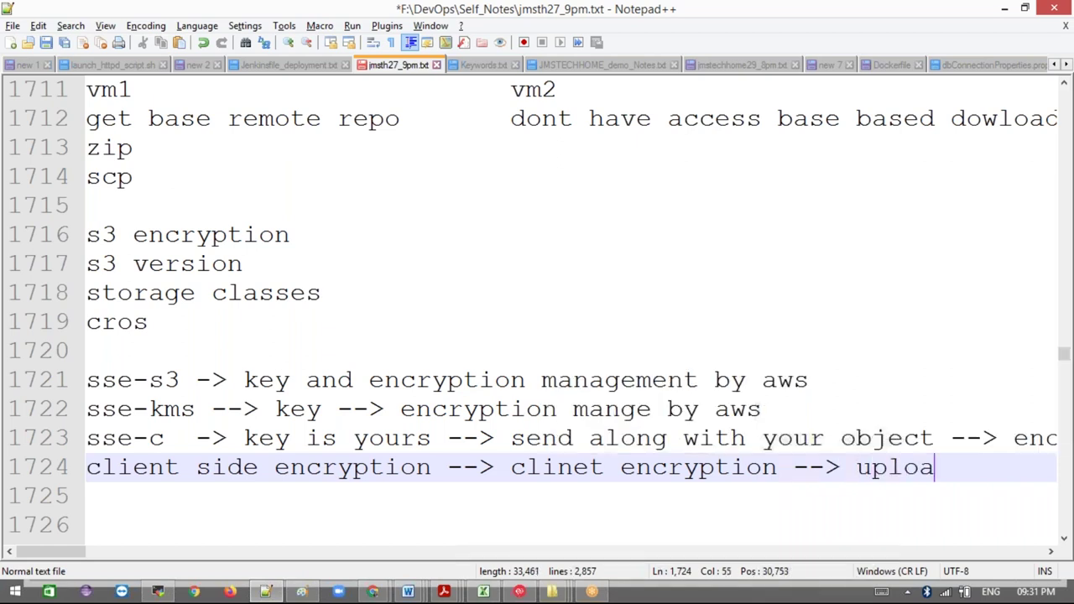
text(d enc)
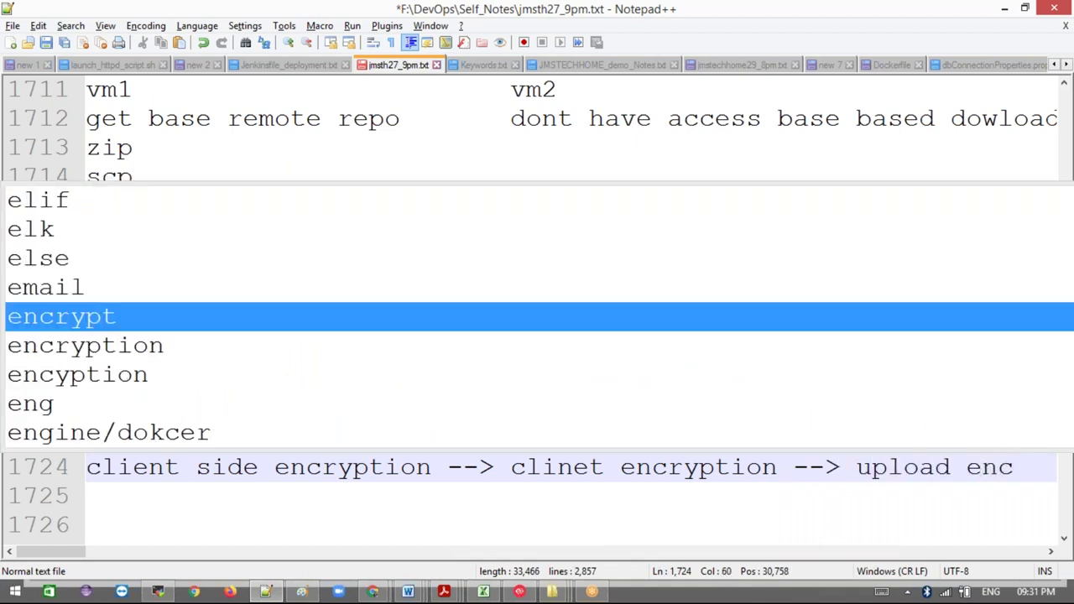
text(ypt)
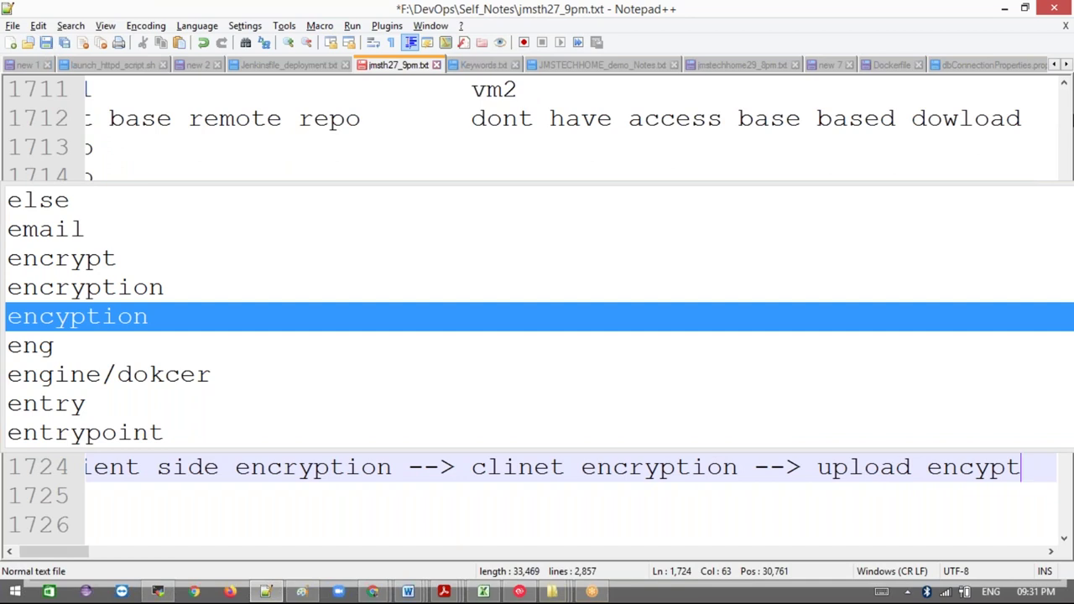
click(392, 472)
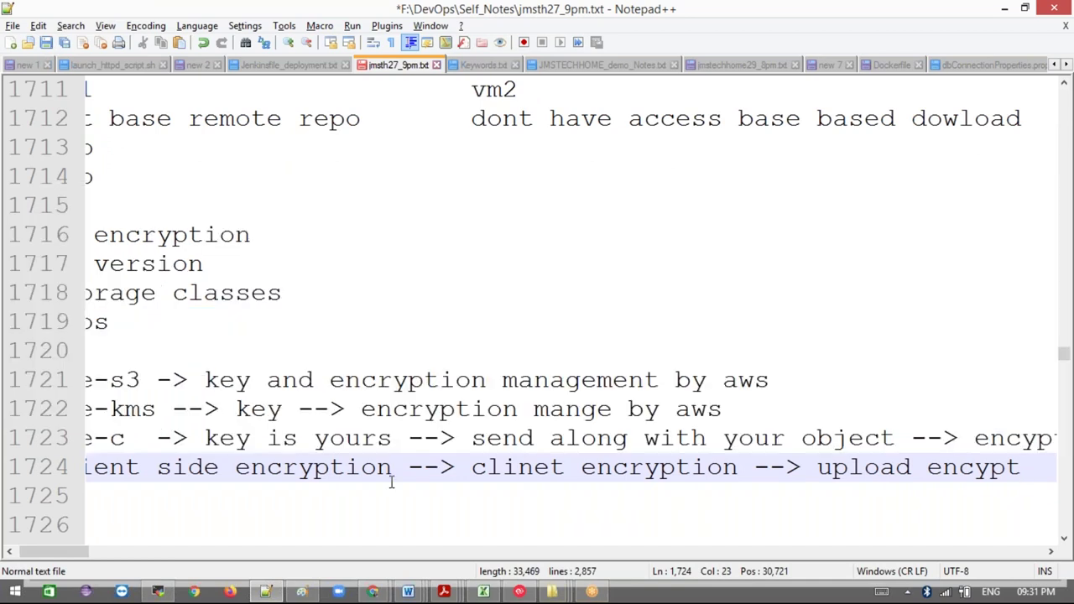
- Review the encryption notes by highlighting the sse-c and client side lines, then the sse-s3 and sse-kms lines
click(11, 554)
drag(87, 438, 860, 497)
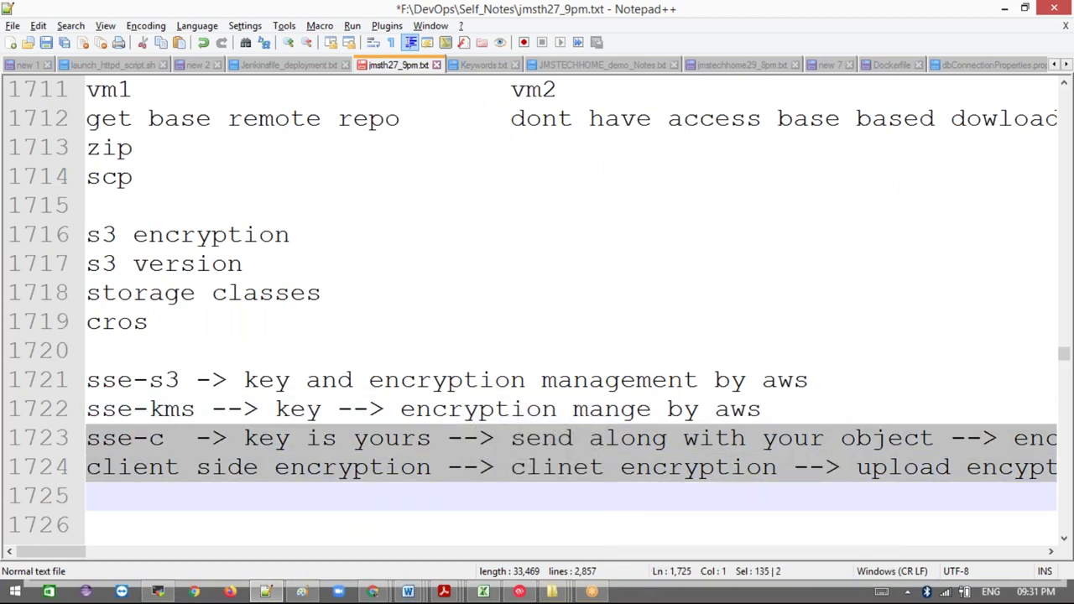
click(763, 410)
drag(763, 410, 377, 333)
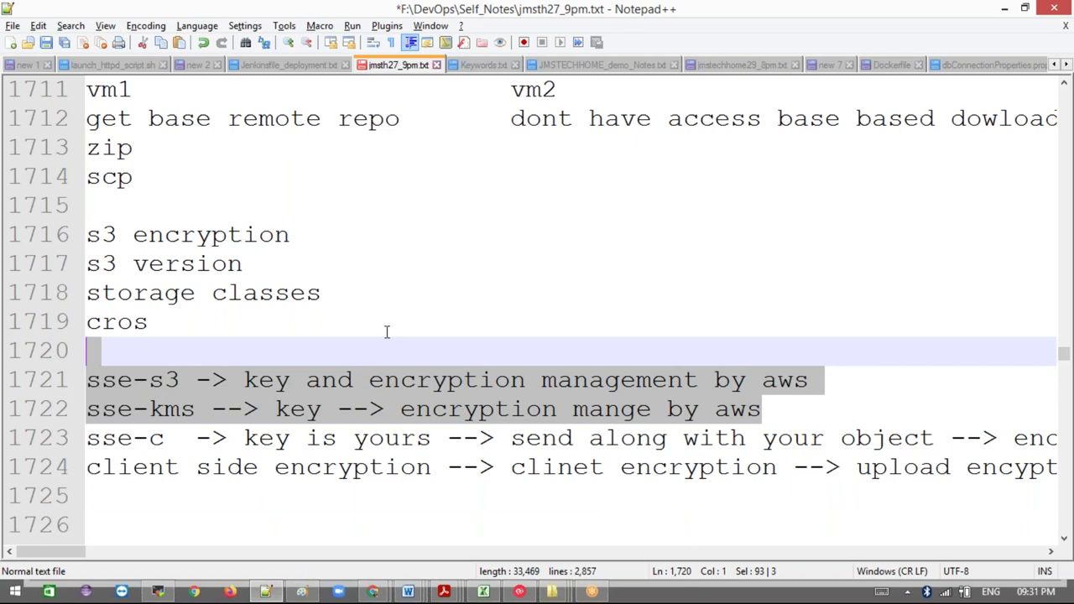
click(155, 439)
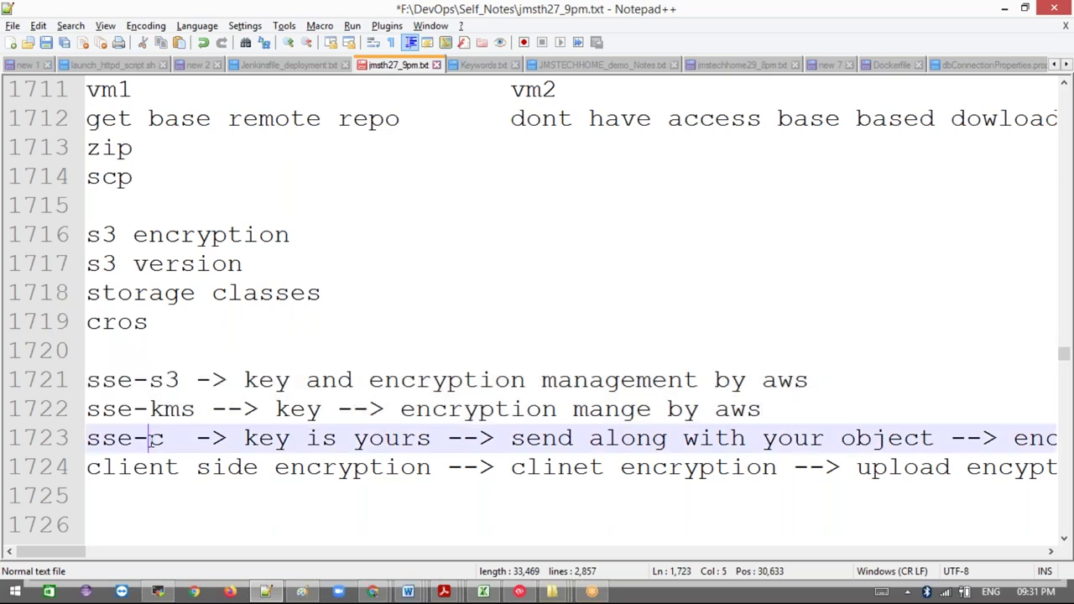
key(Home)
key(shift+Down)
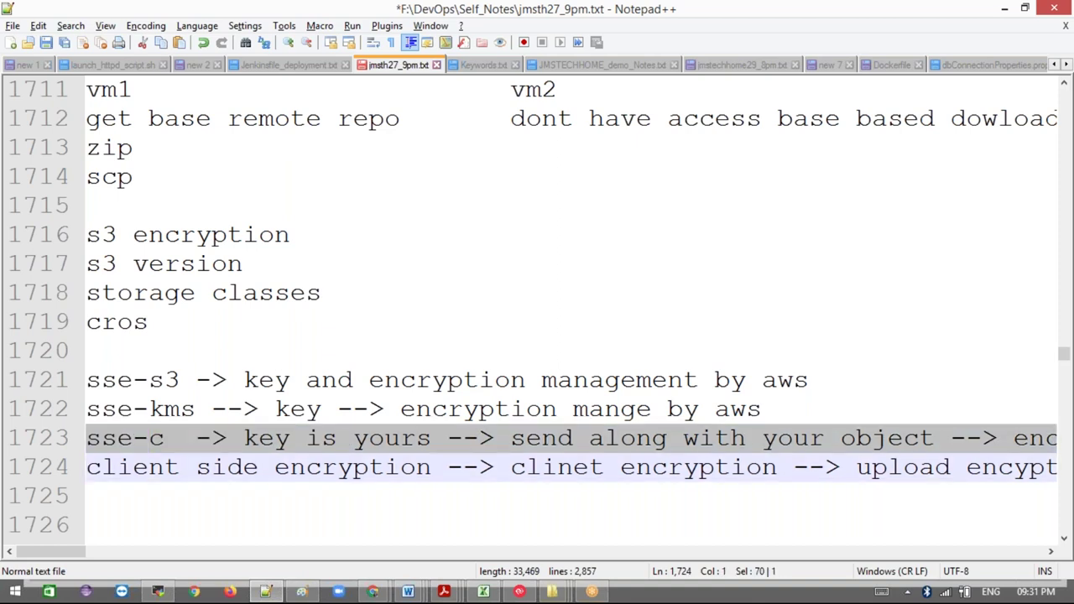
click(280, 382)
drag(101, 380, 574, 409)
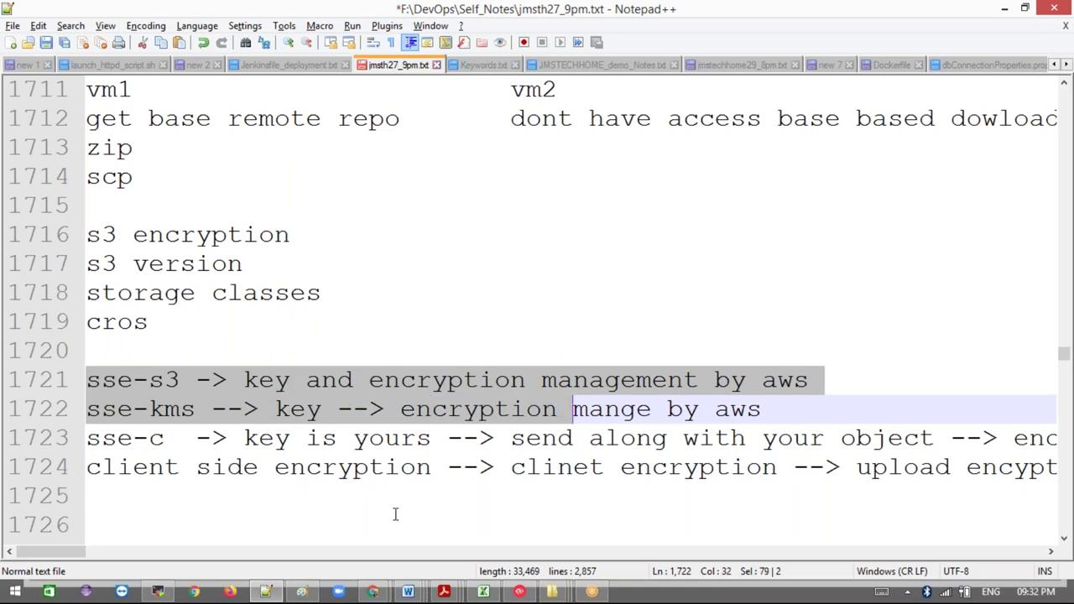
- Switch to the S3 console in Chrome, open punu.jpg and examine its server-side encryption settings
click(373, 591)
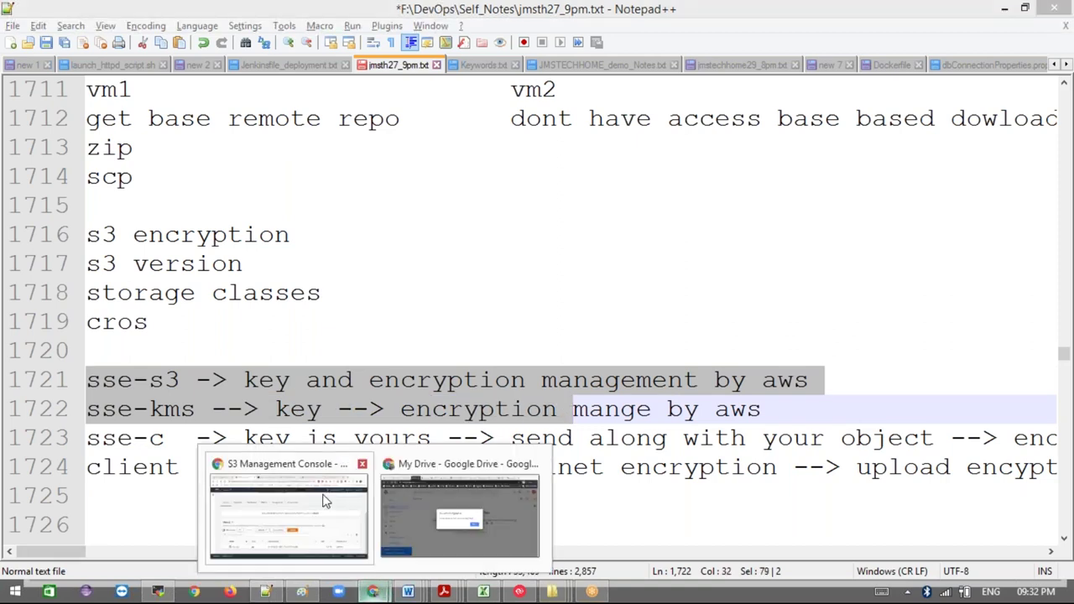
click(281, 508)
click(189, 502)
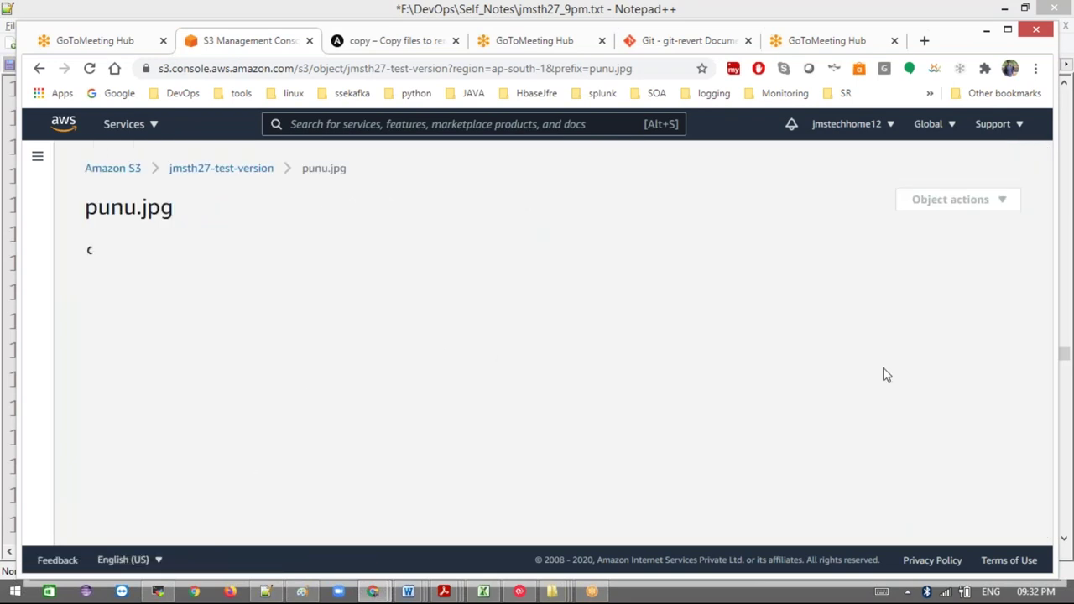
drag(1047, 198, 1054, 379)
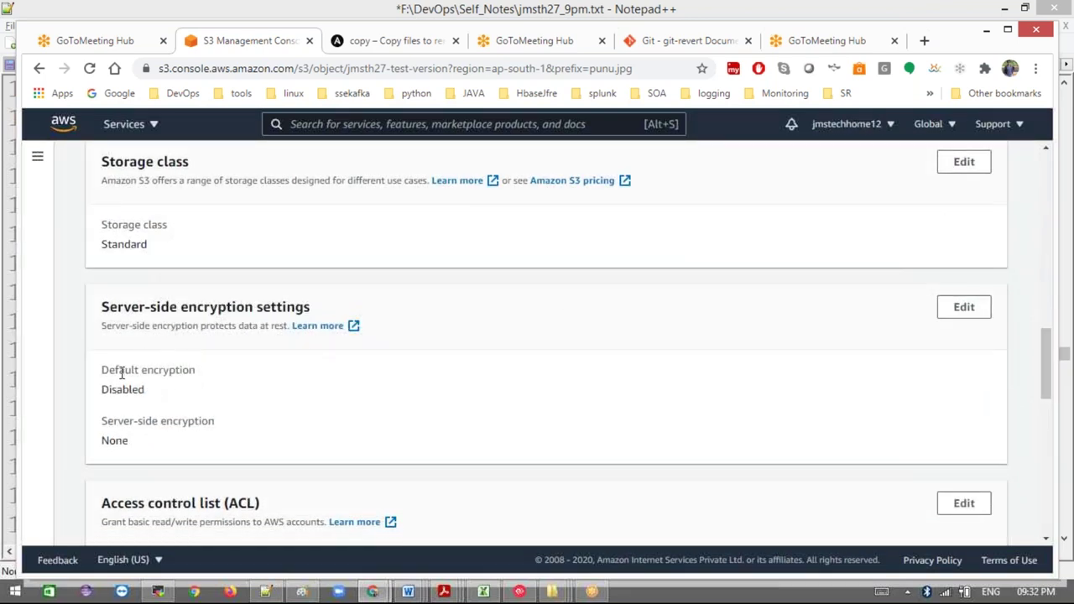
drag(140, 450, 93, 383)
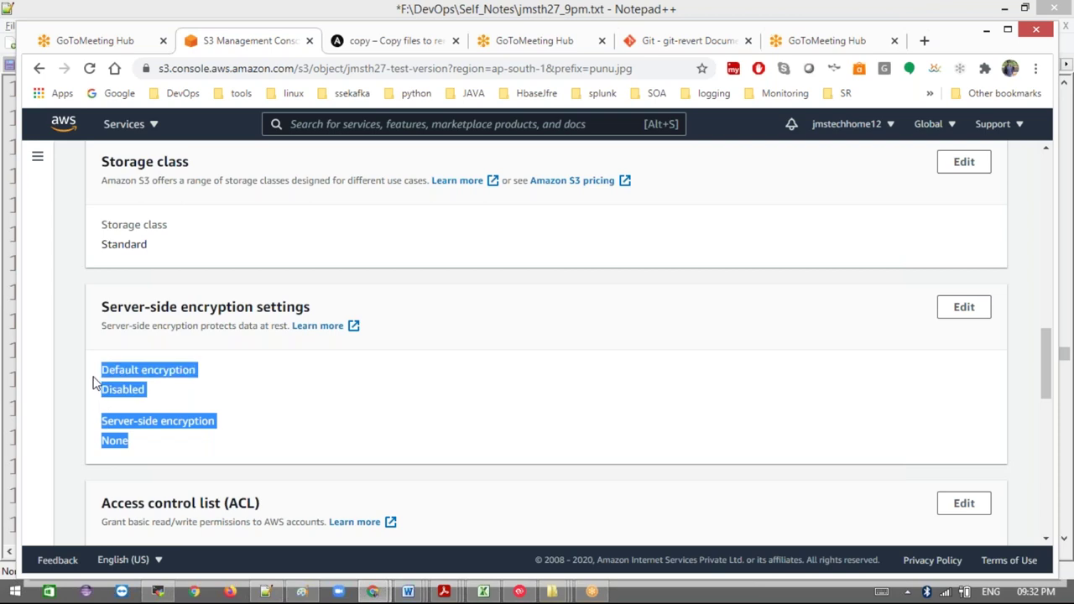
click(167, 395)
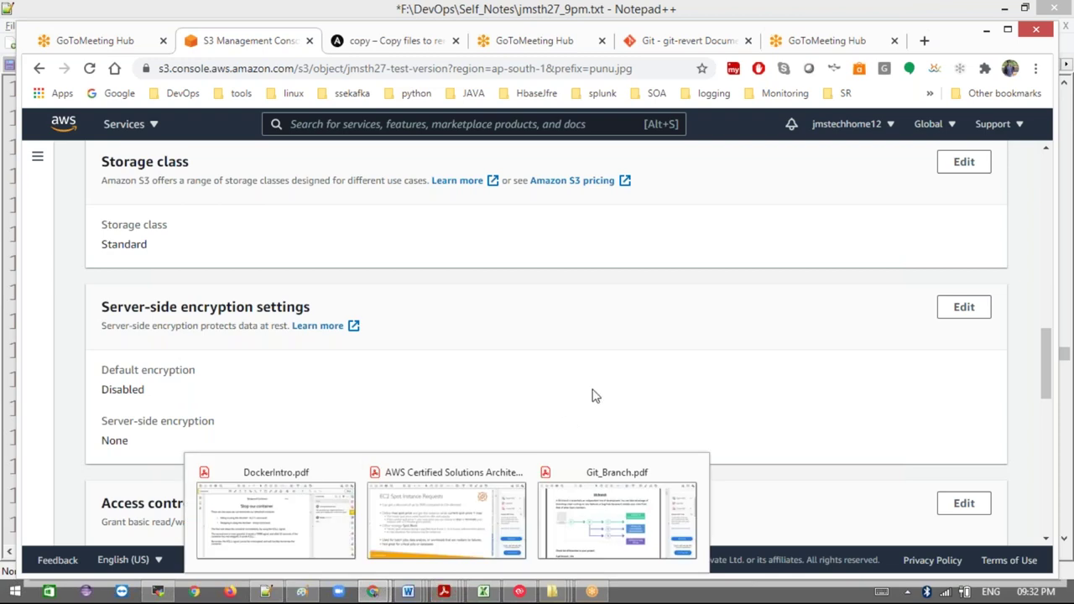
click(295, 520)
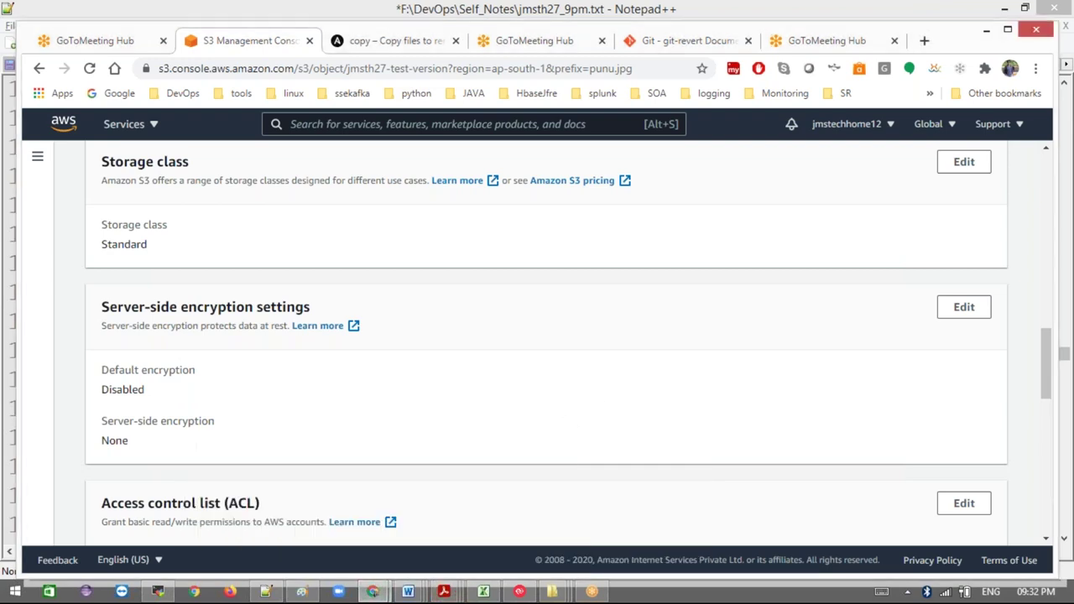
- Search Google for "aws ss3 s3 encryption" from the git-revert documentation tab
click(647, 46)
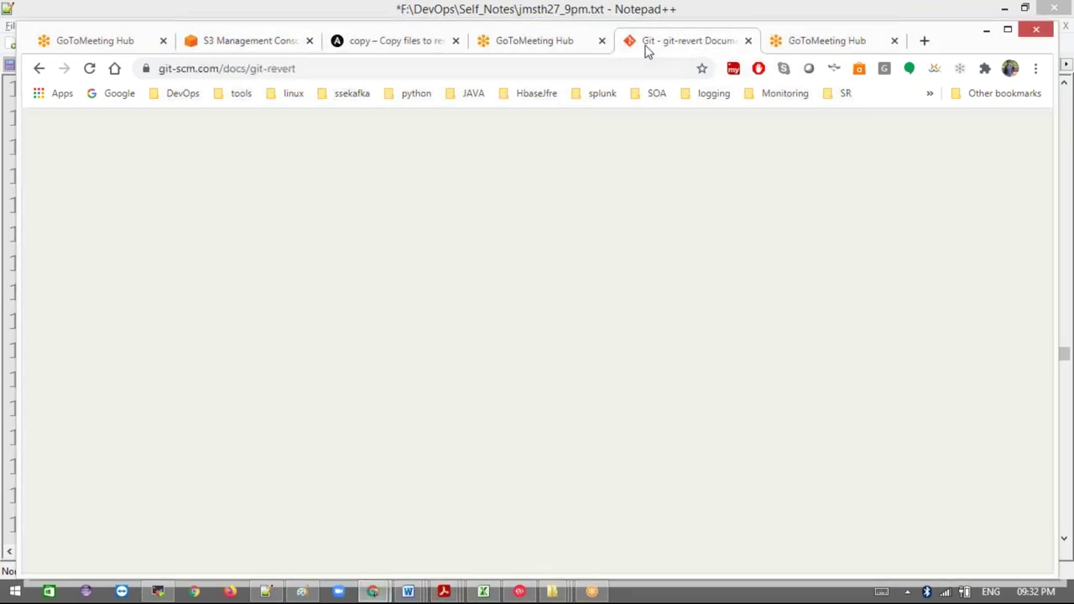
key(ctrl+l)
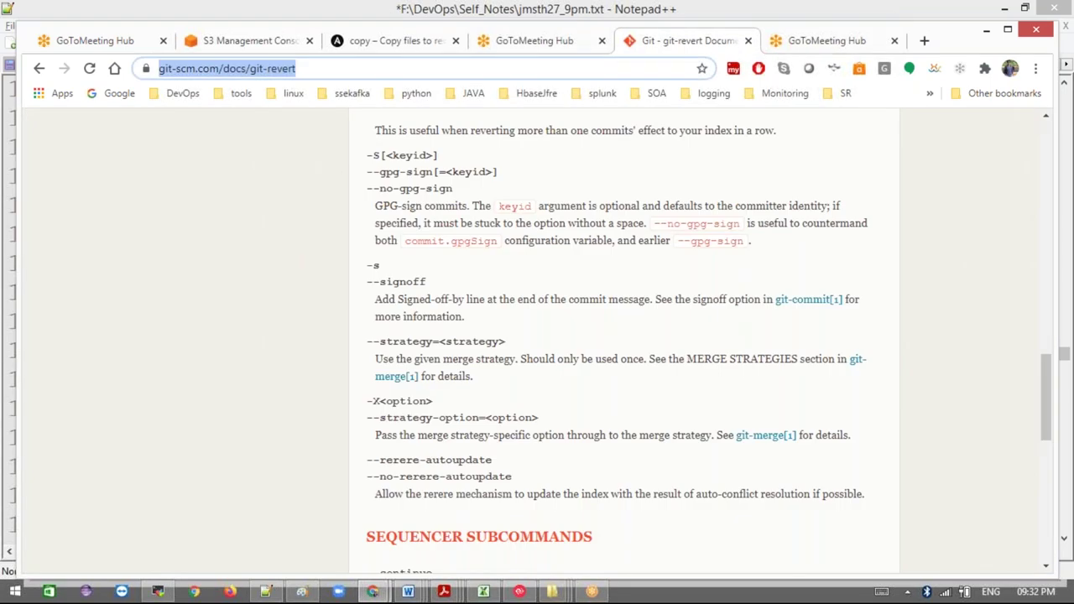
text(aws)
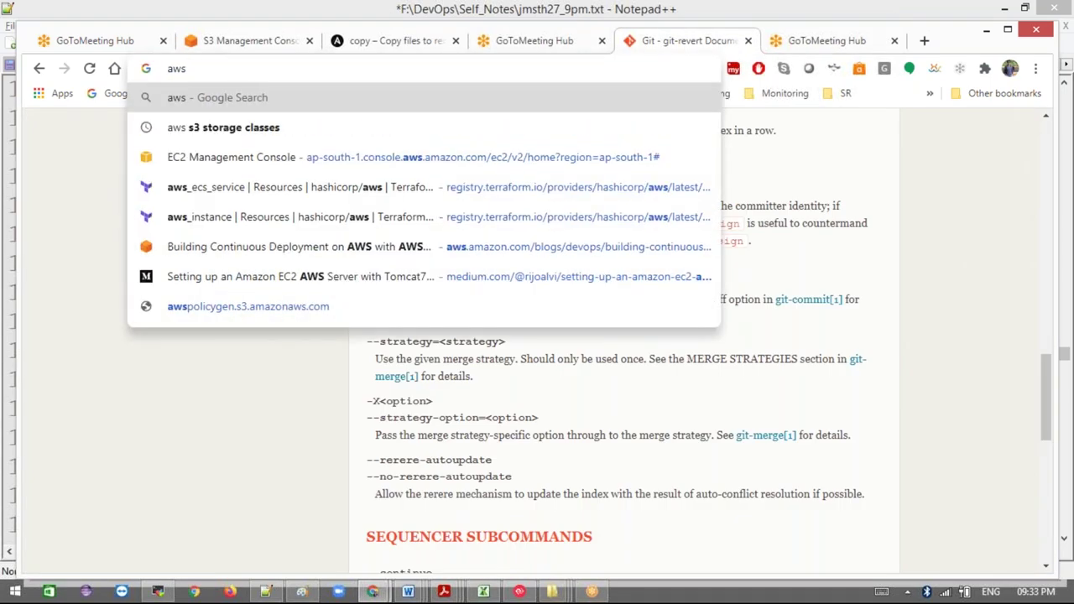
text( encry)
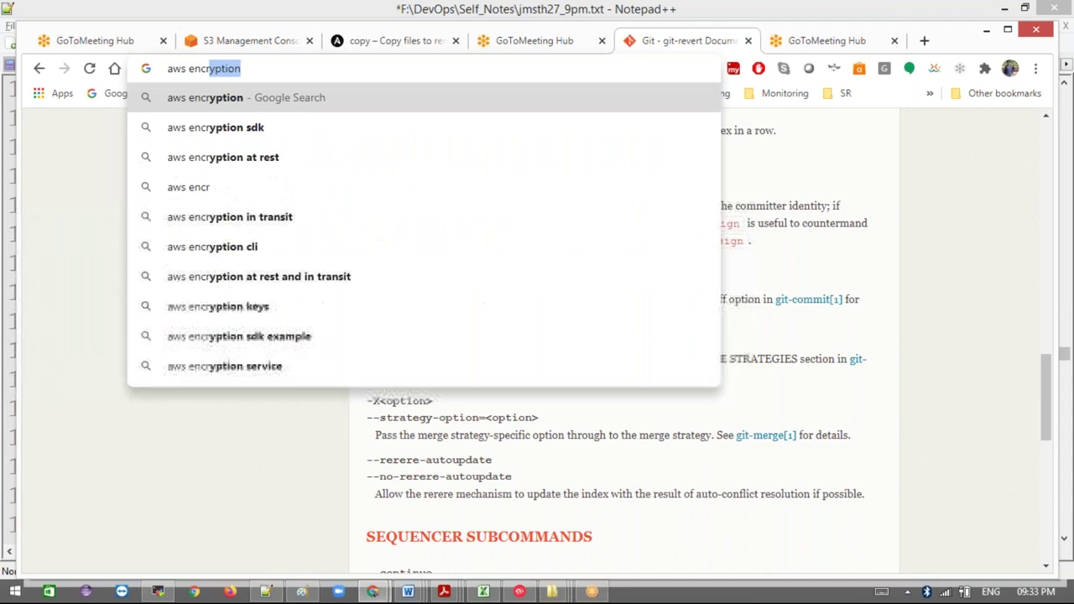
key(BackSpace)
key(BackSpace)
key(BackSpace)
key(BackSpace)
key(BackSpace)
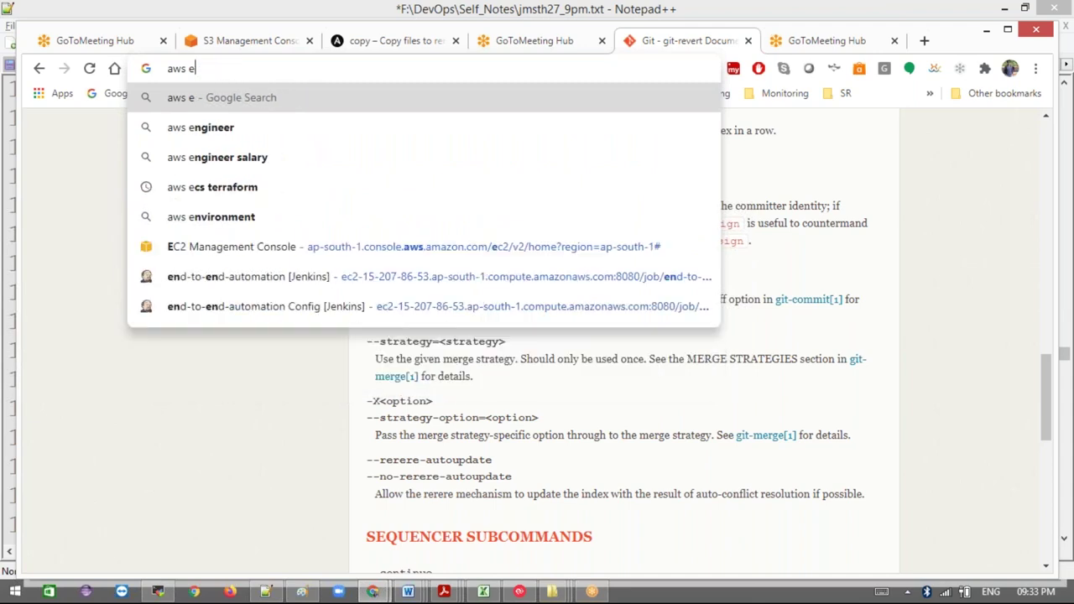
key(BackSpace)
text(ss3 s)
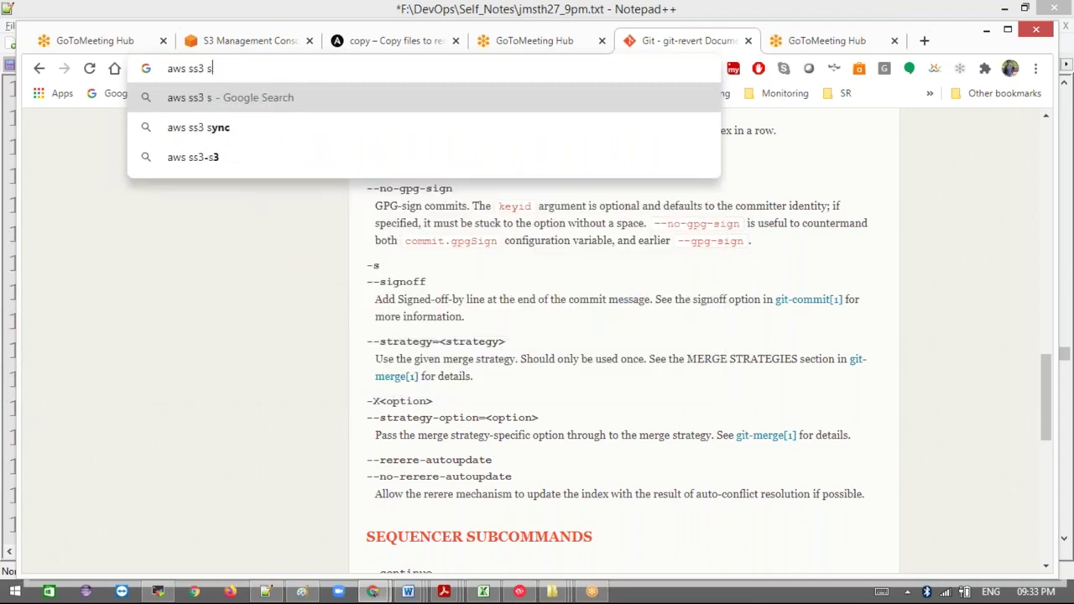
text(3 enc)
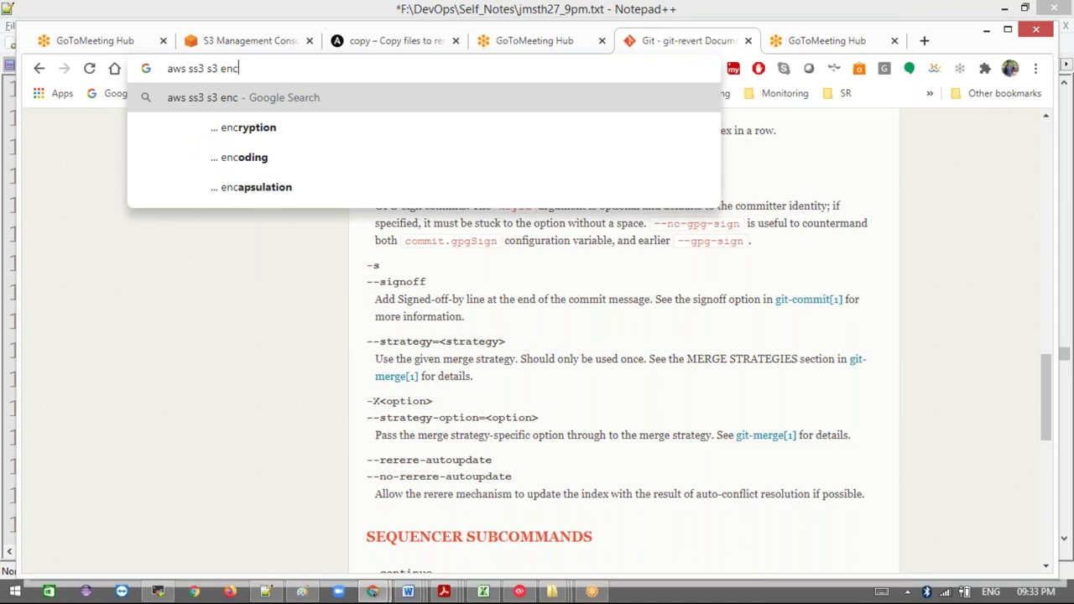
key(Down)
key(Return)
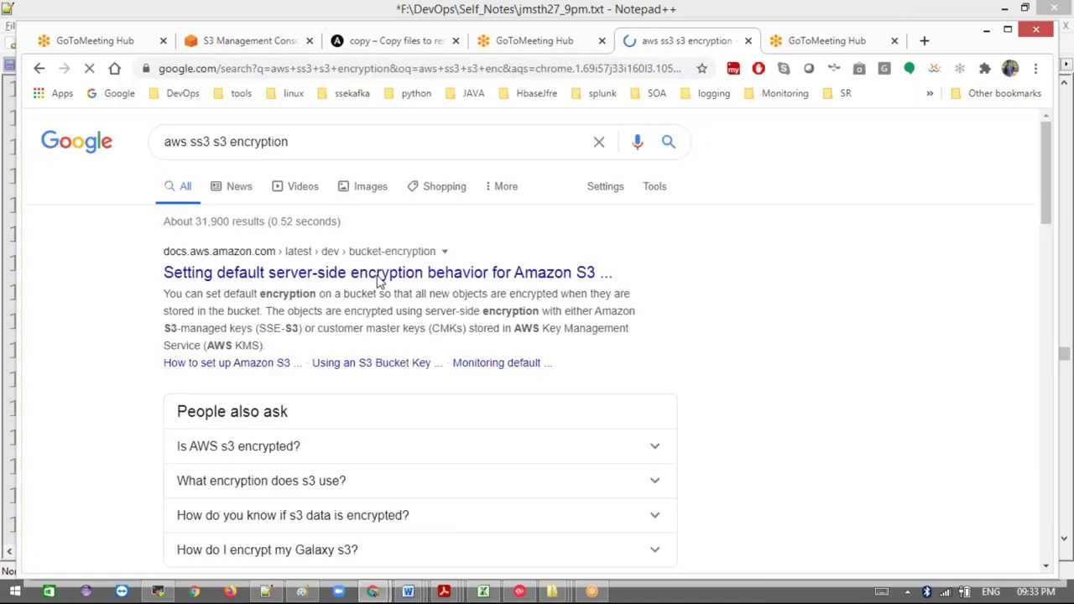
- Open the AWS result on setting default server-side encryption behavior in a new tab and read through its sections
ctrl+click(348, 277)
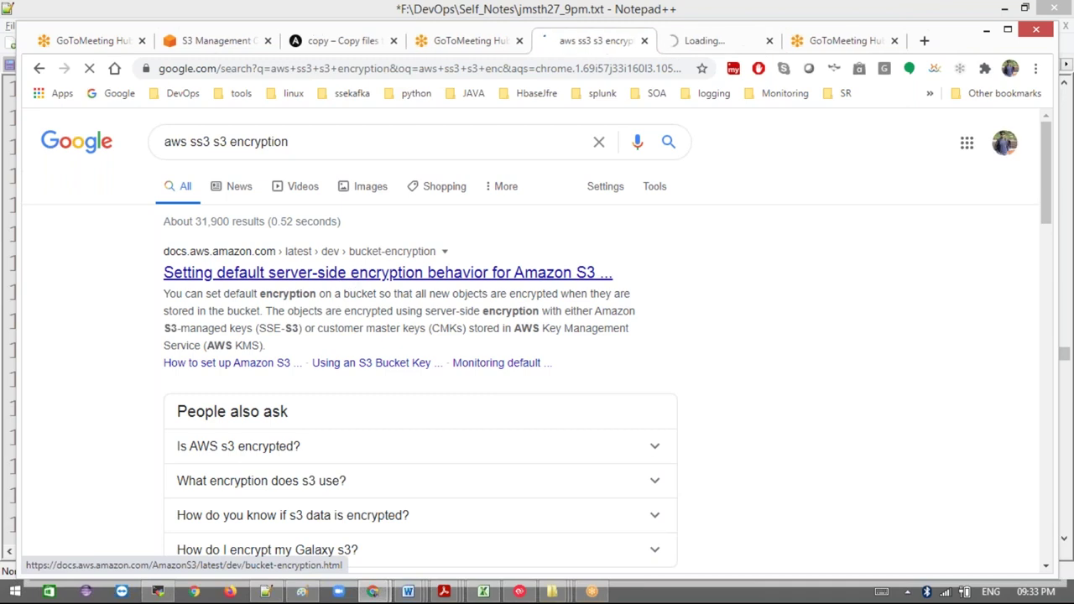
click(680, 47)
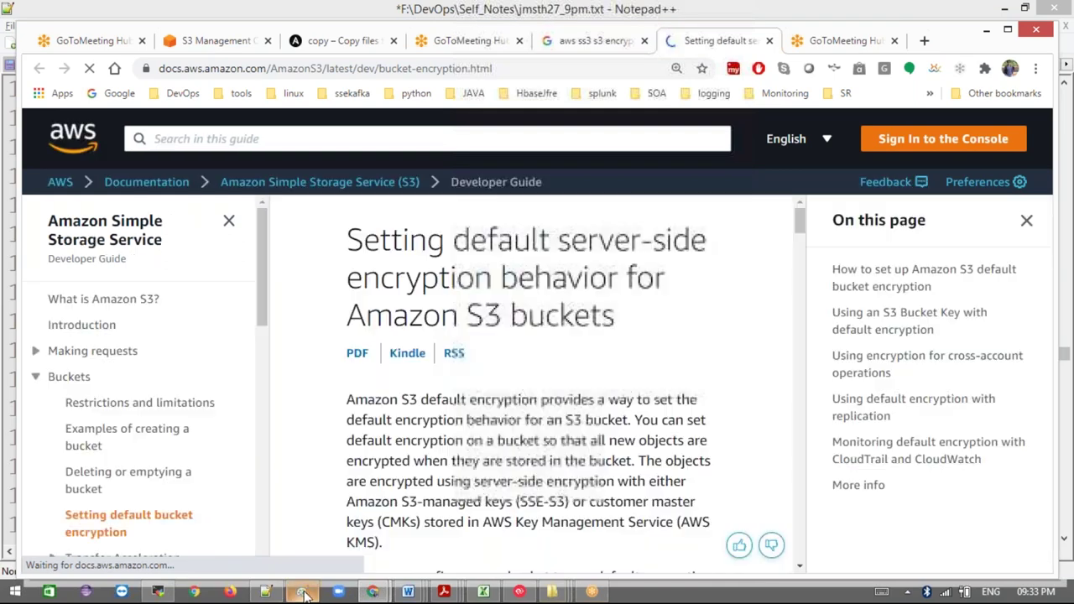
mouse_move(305, 594)
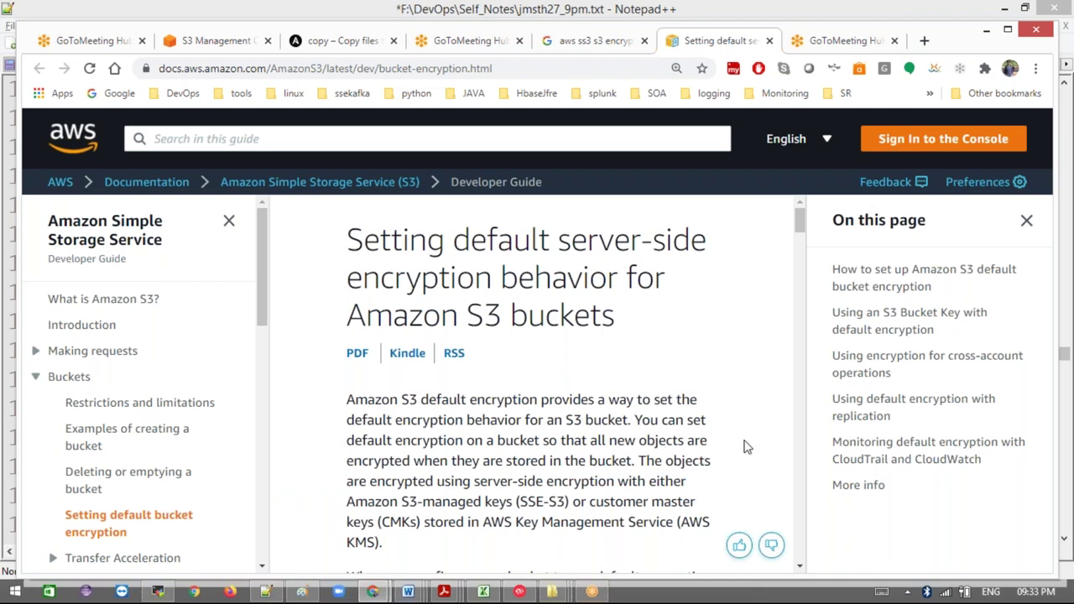
scroll(748, 448, down, 6)
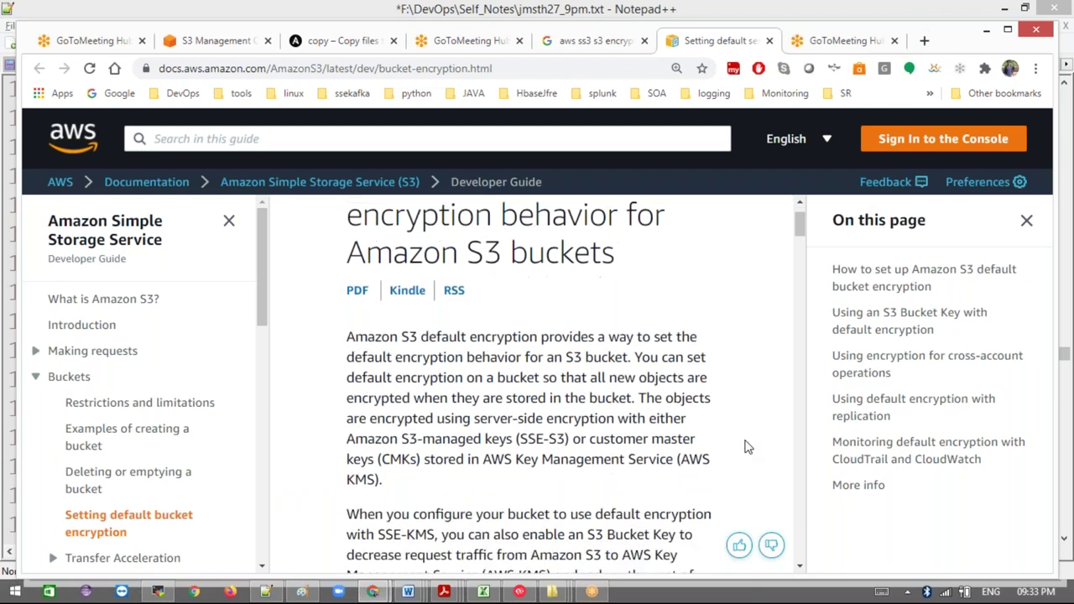
scroll(747, 448, down, 9)
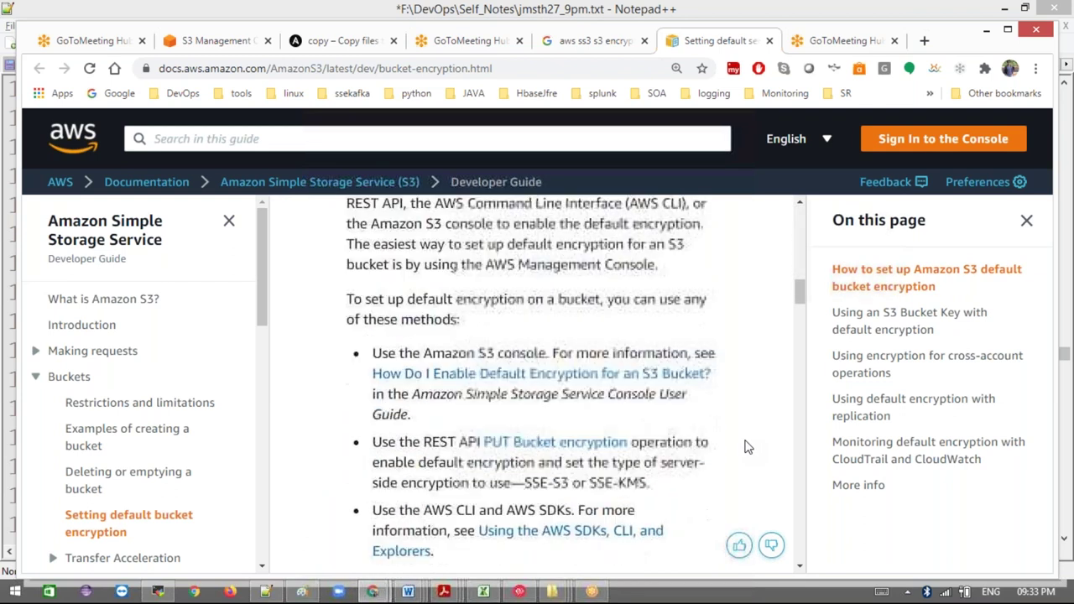
scroll(747, 447, down, 10)
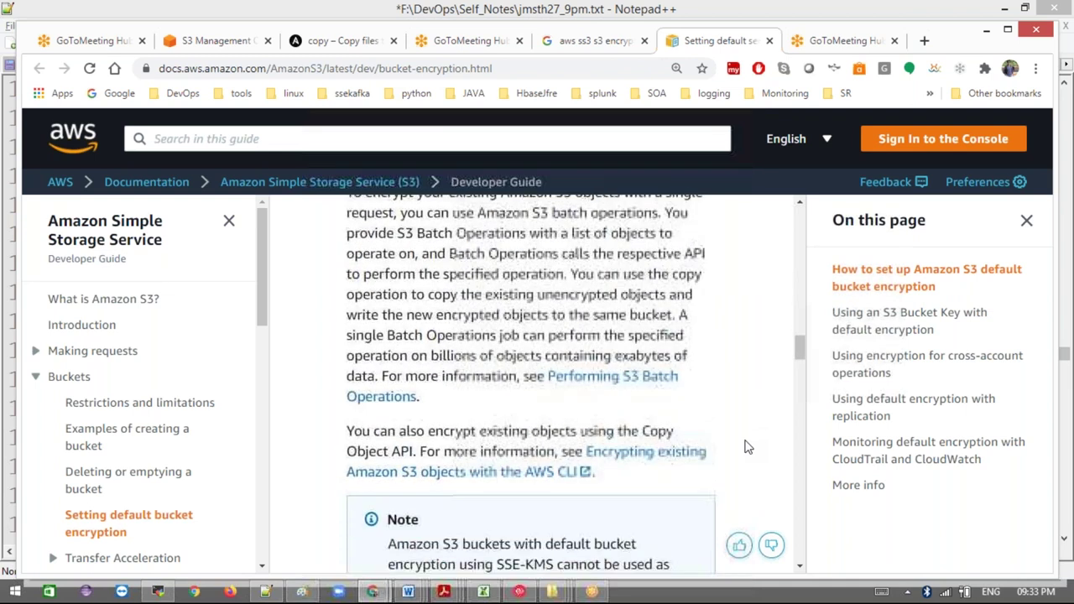
scroll(748, 447, down, 5)
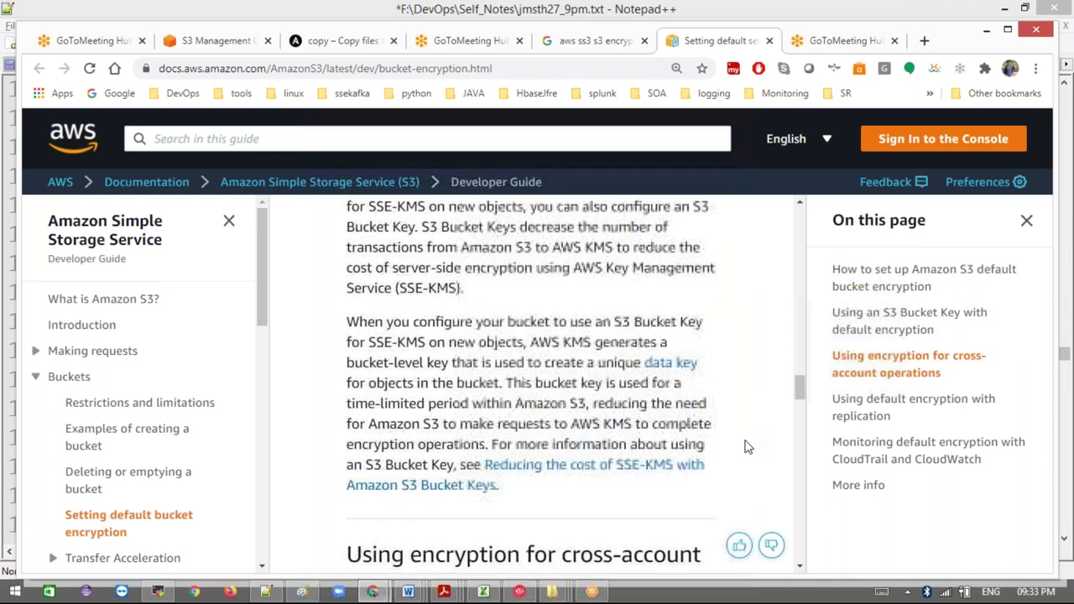
scroll(748, 447, down, 1)
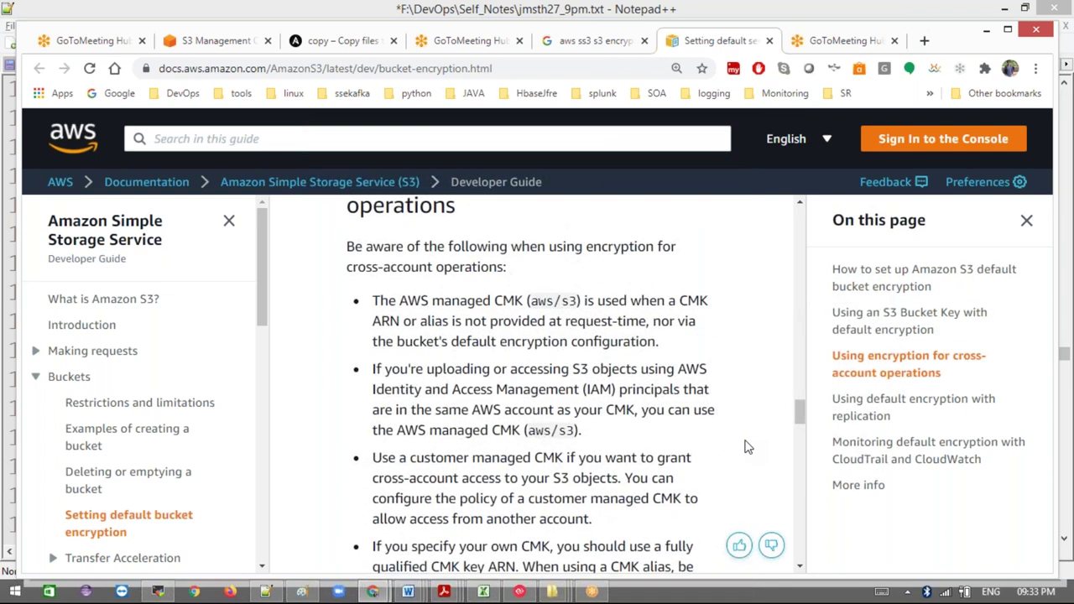
scroll(748, 448, up, 3)
scroll(748, 447, down, 3)
scroll(748, 447, down, 10)
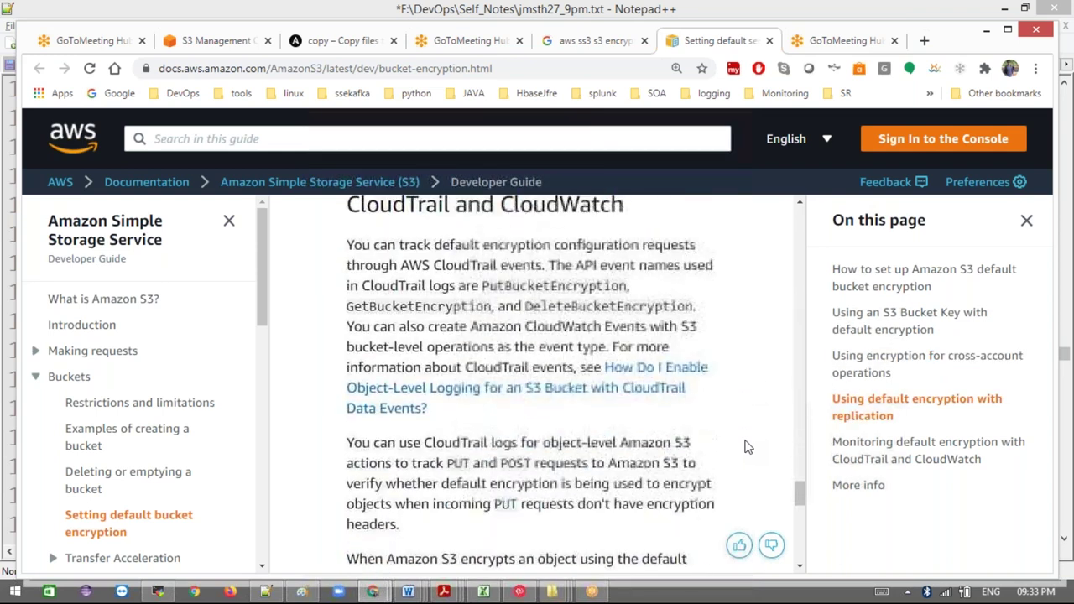
- Examine the remaining sections of the default bucket encryption page and its guide contents, returning to the page's beginning
scroll(748, 448, down, 10)
scroll(748, 448, up, 5)
scroll(571, 384, up, 10)
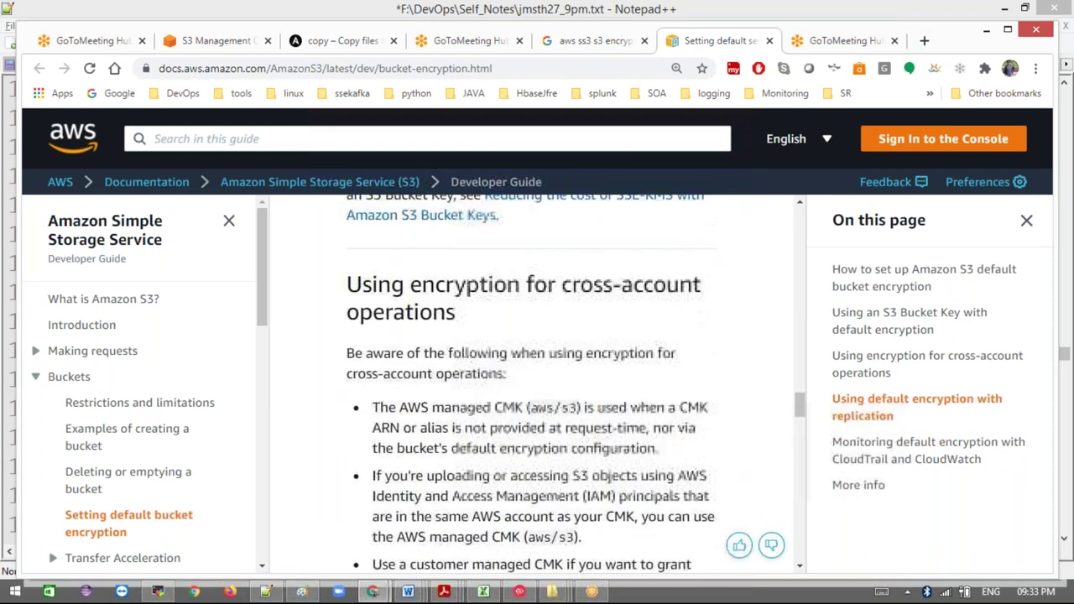
scroll(571, 385, up, 5)
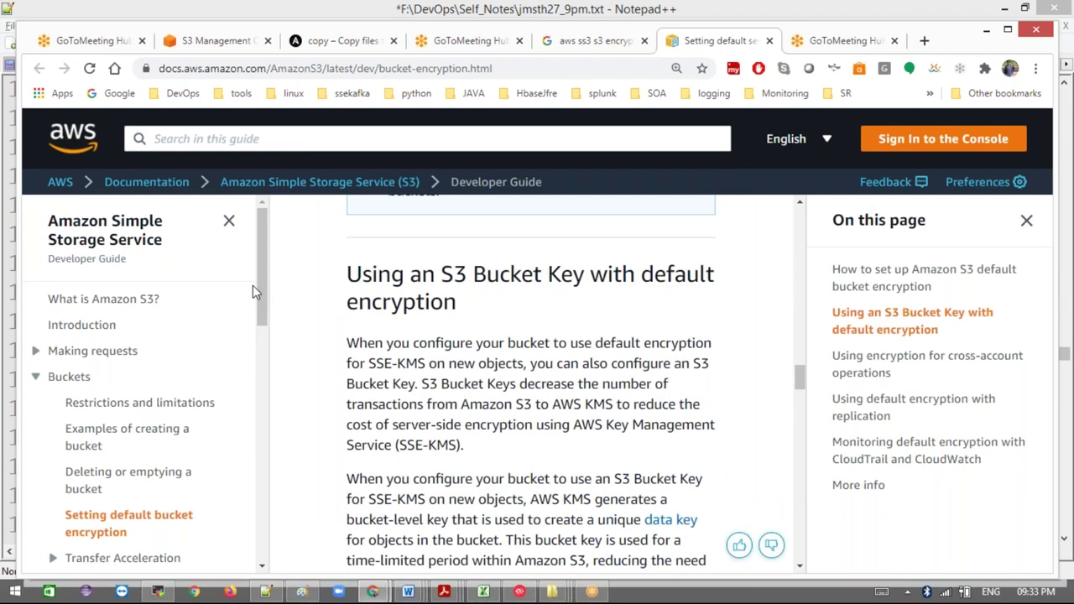
drag(261, 287, 262, 228)
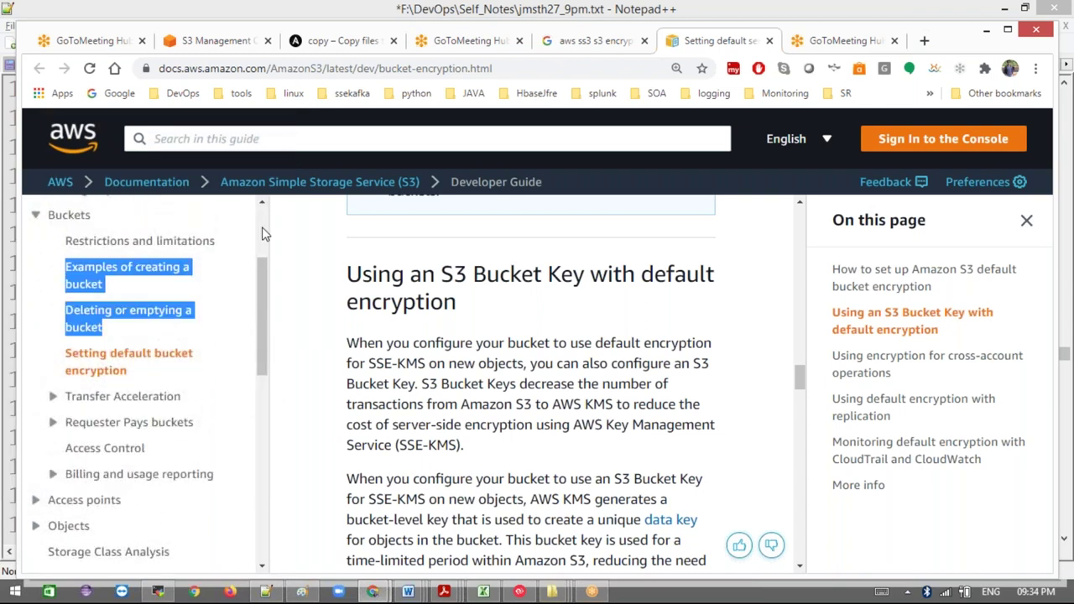
click(544, 270)
drag(800, 368, 797, 222)
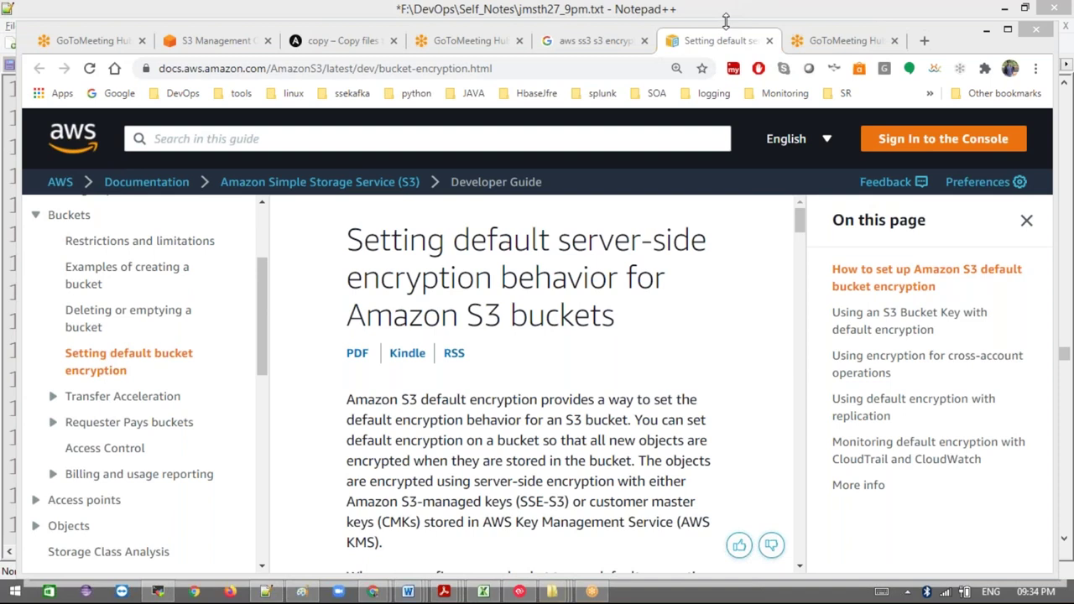
- Search Google in a new tab for "aws s3 encryption types table", using the corrected spelling suggestion
drag(727, 30, 730, 84)
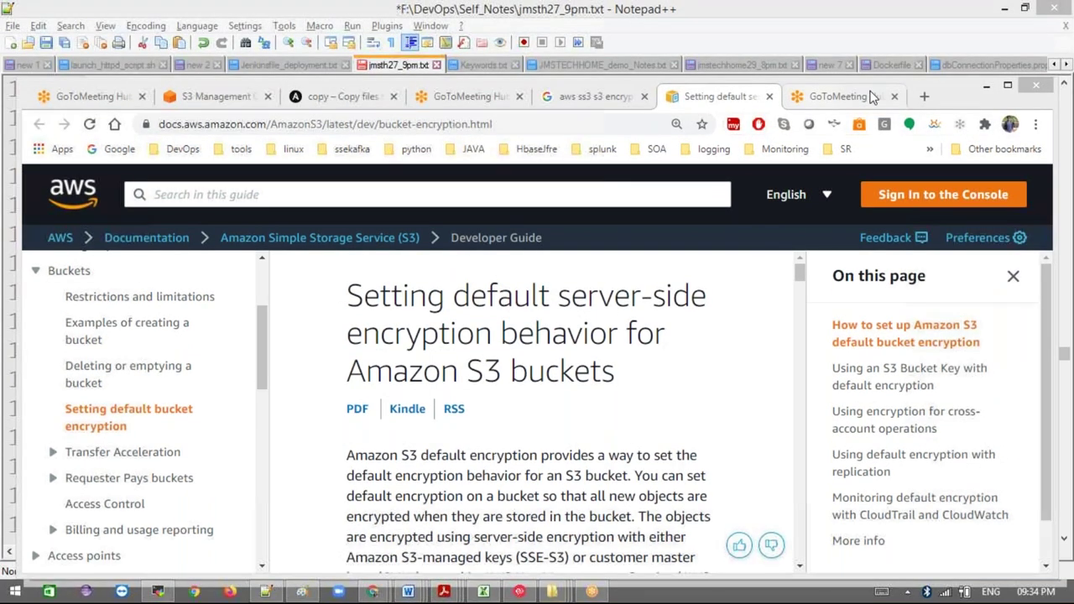
click(924, 97)
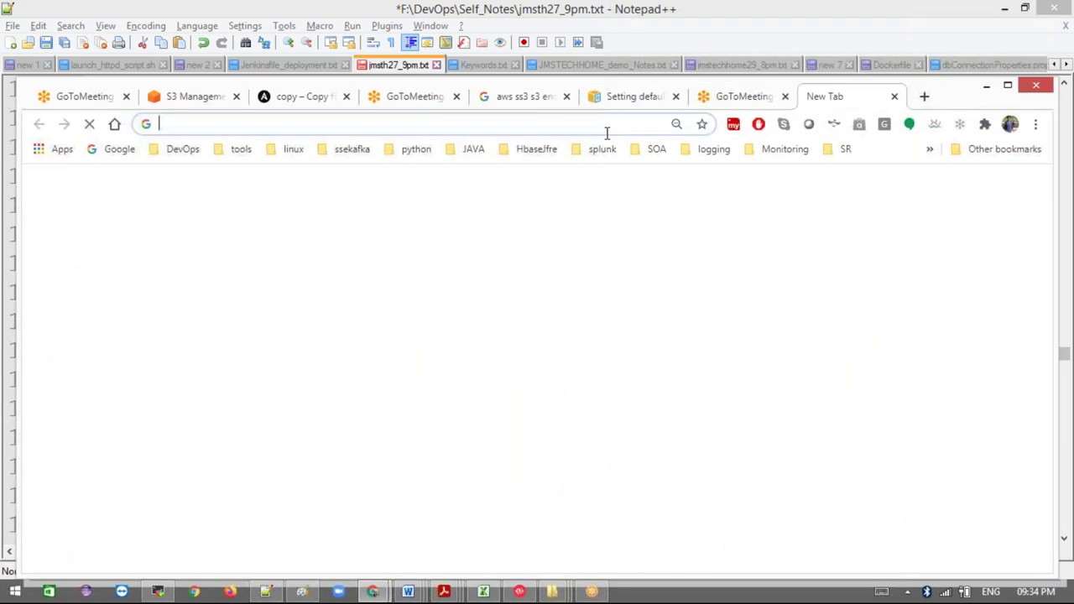
text(aws s3 3)
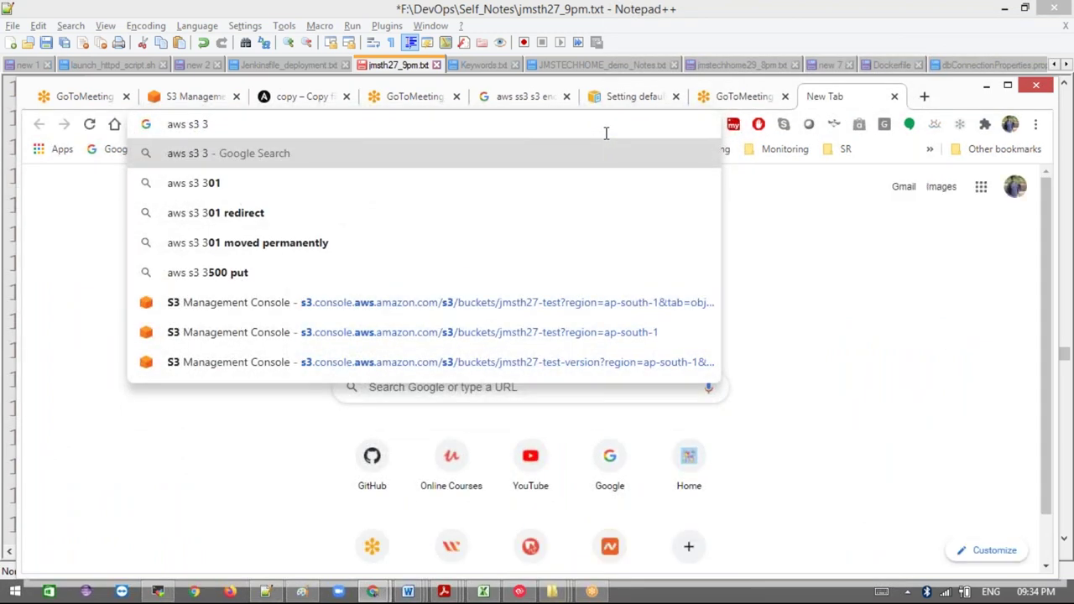
key(BackSpace)
text(en)
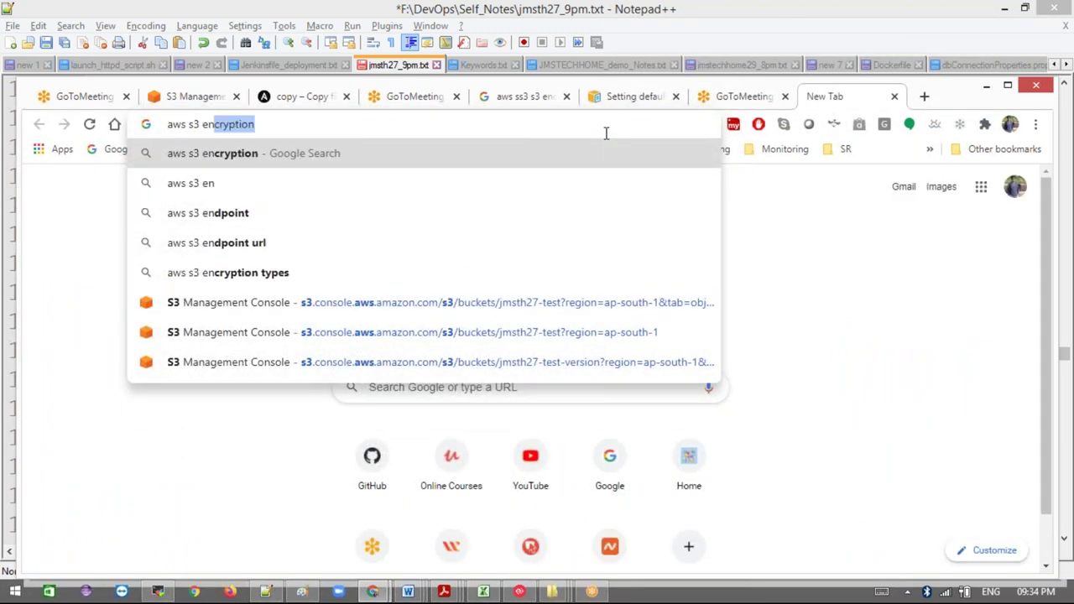
key(Right)
text(typs)
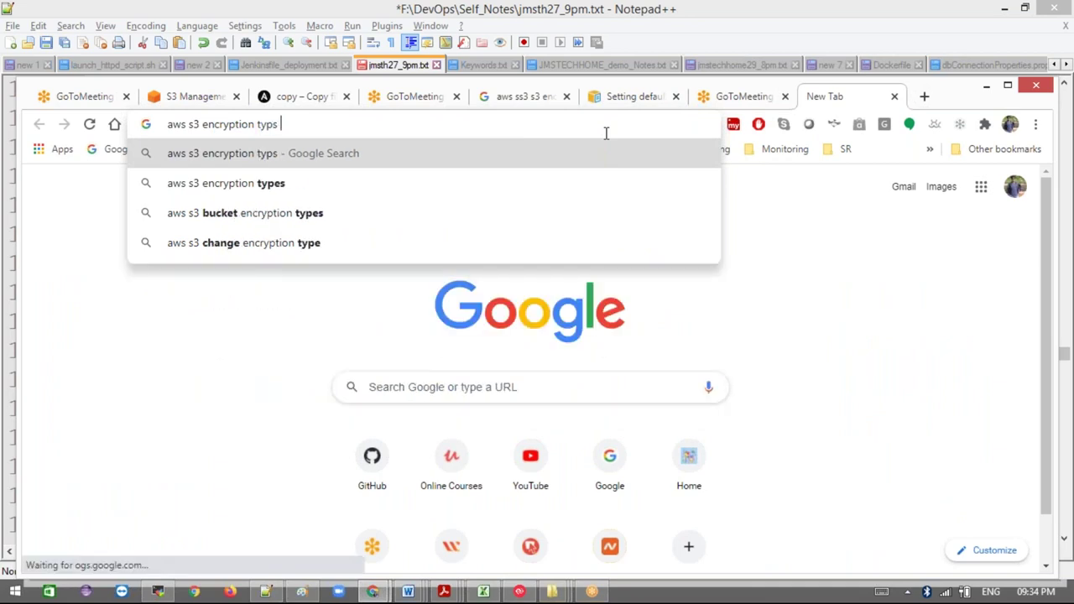
text( table)
key(Return)
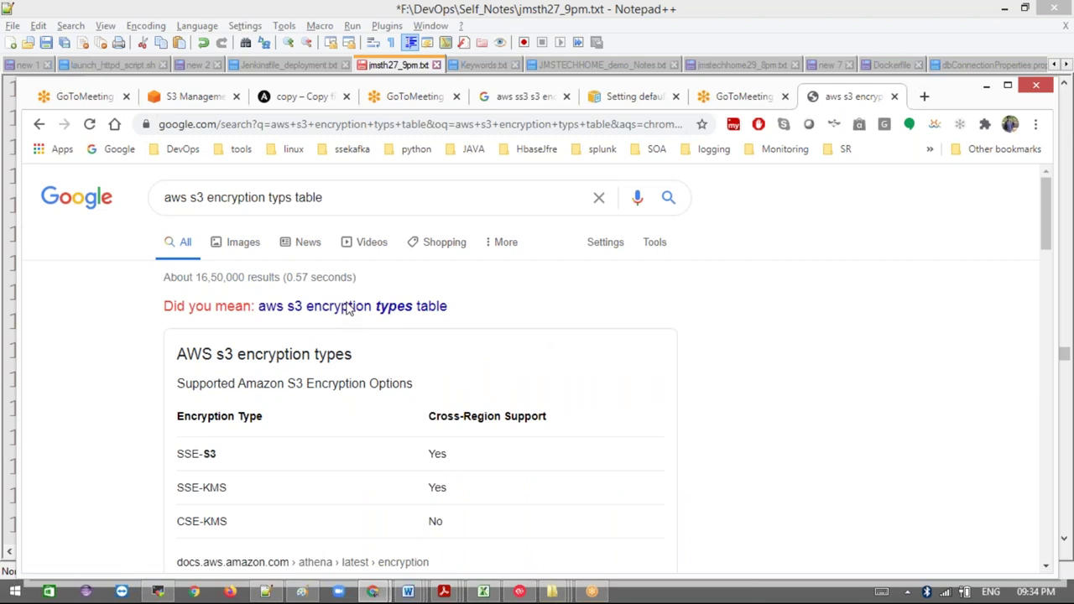
click(353, 310)
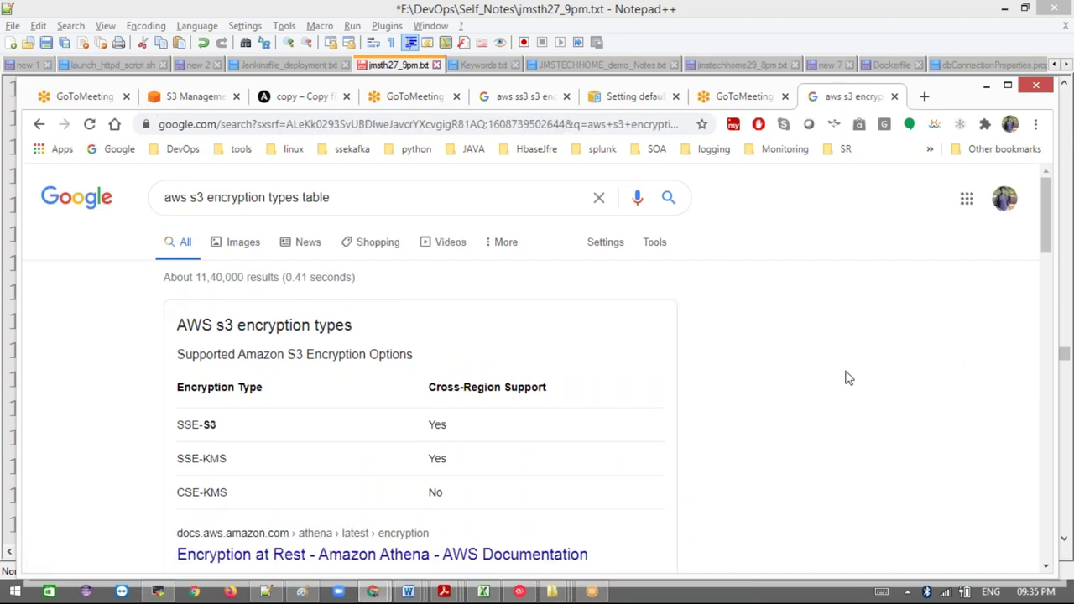
- Open the Athena Encryption at Rest result in a new tab and examine the SSE-S3 and SSE-KMS descriptions in the encryption options table
middle_click(409, 564)
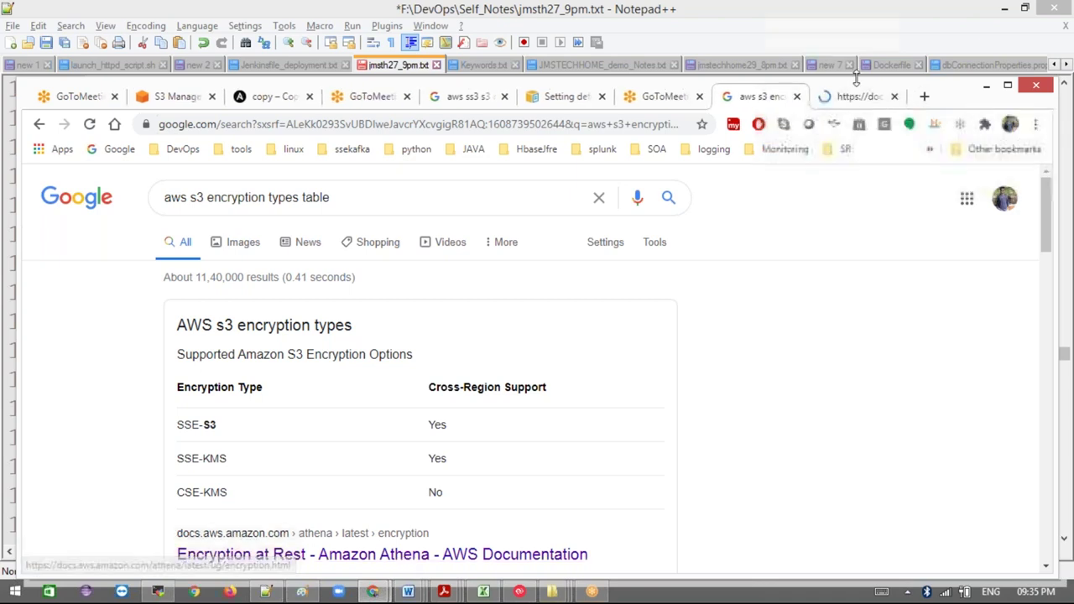
click(846, 97)
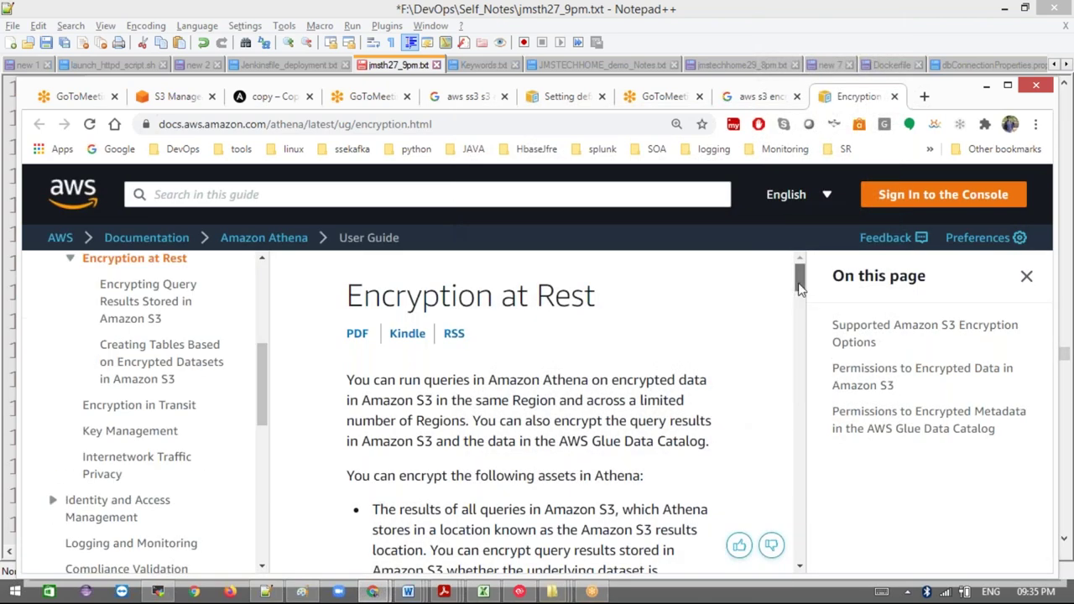
drag(799, 286, 804, 385)
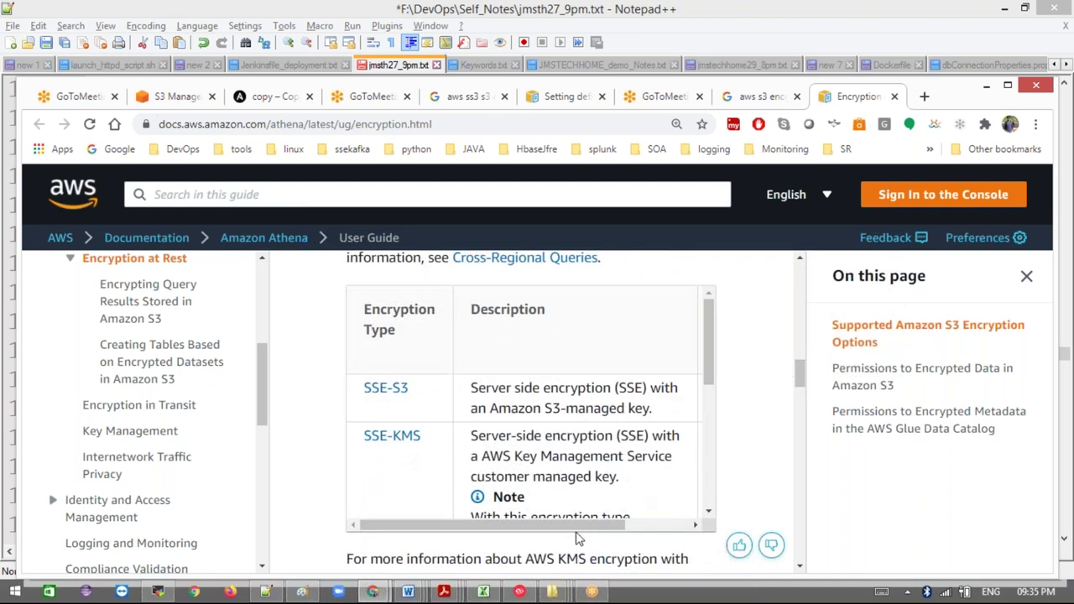
drag(576, 525, 703, 360)
drag(492, 389, 644, 406)
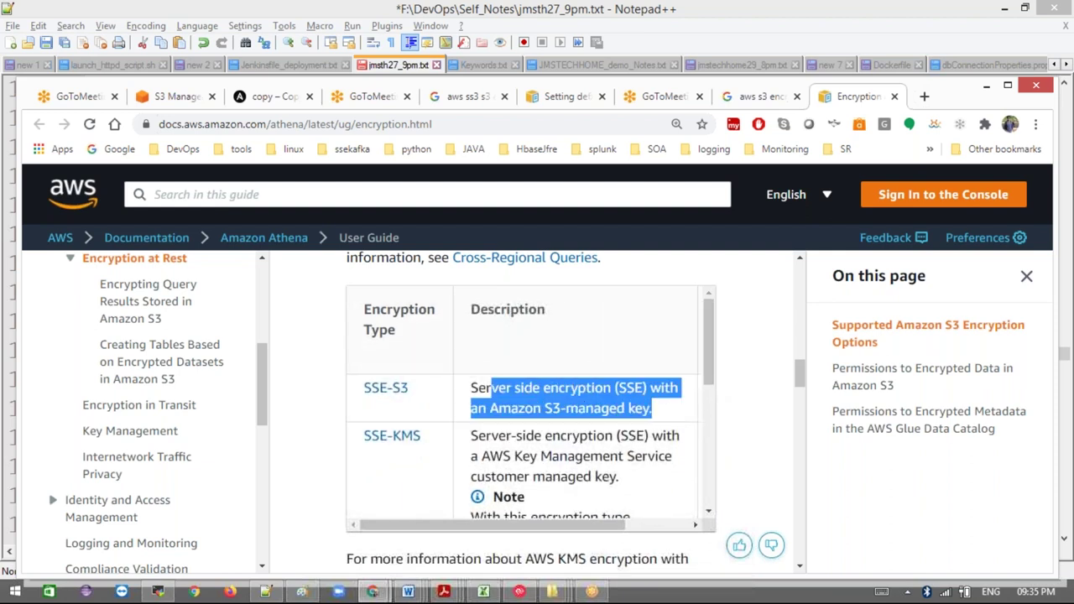
drag(710, 384, 707, 393)
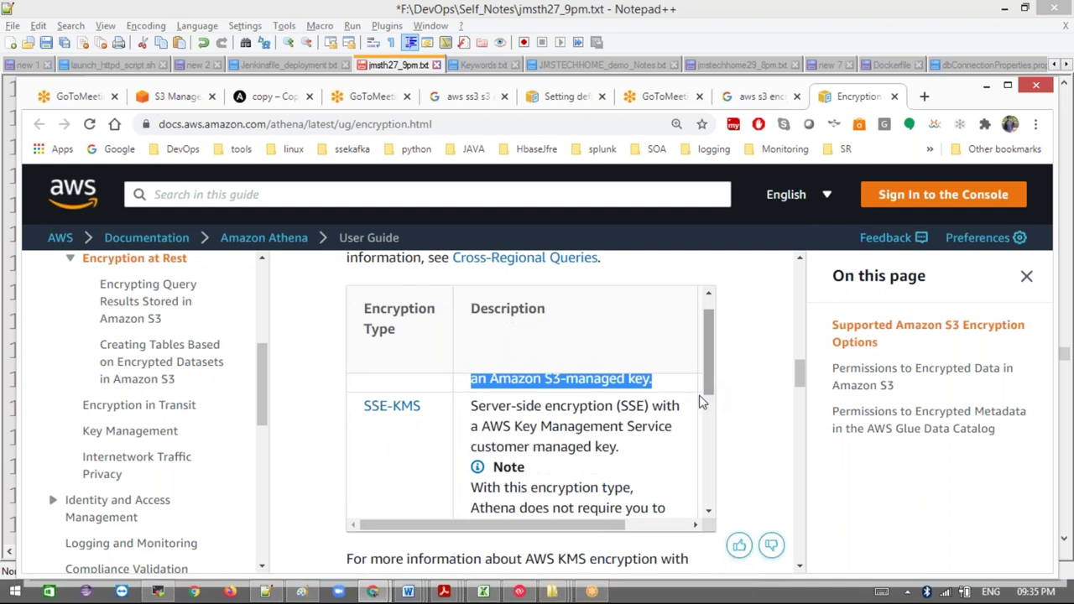
drag(640, 406, 677, 428)
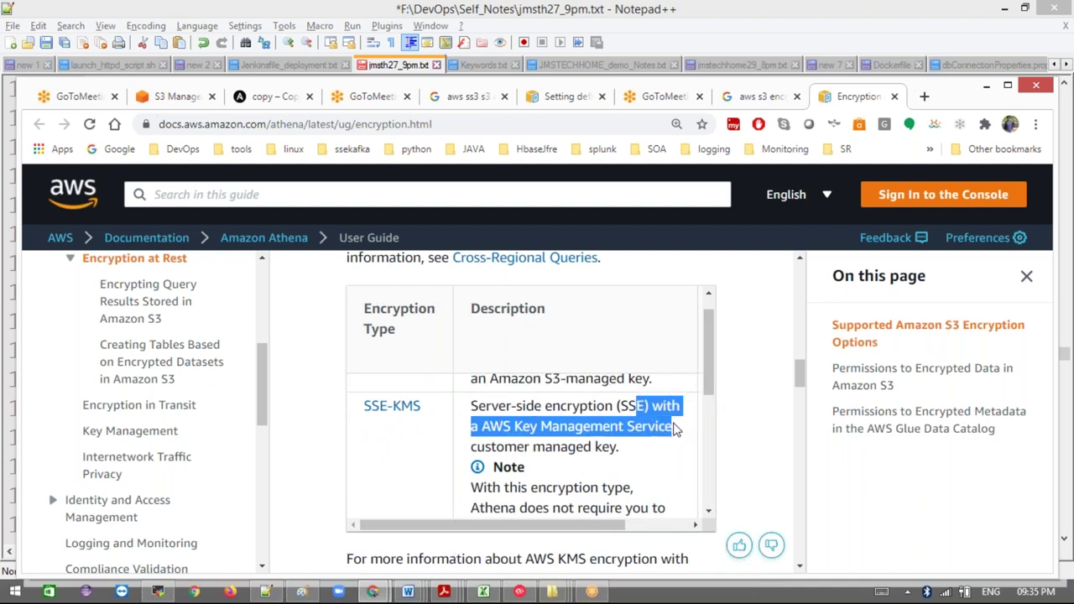
mouse_move(710, 391)
mouse_down()
mouse_move(710, 407)
mouse_move(709, 373)
mouse_up()
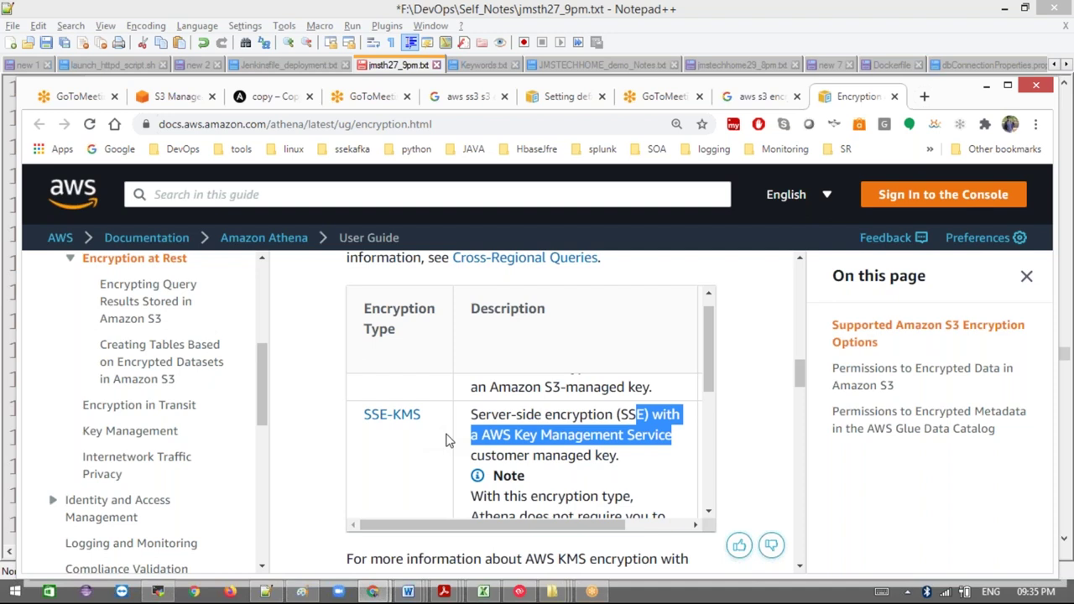
mouse_move(705, 363)
mouse_down()
mouse_move(705, 472)
mouse_move(705, 350)
mouse_up()
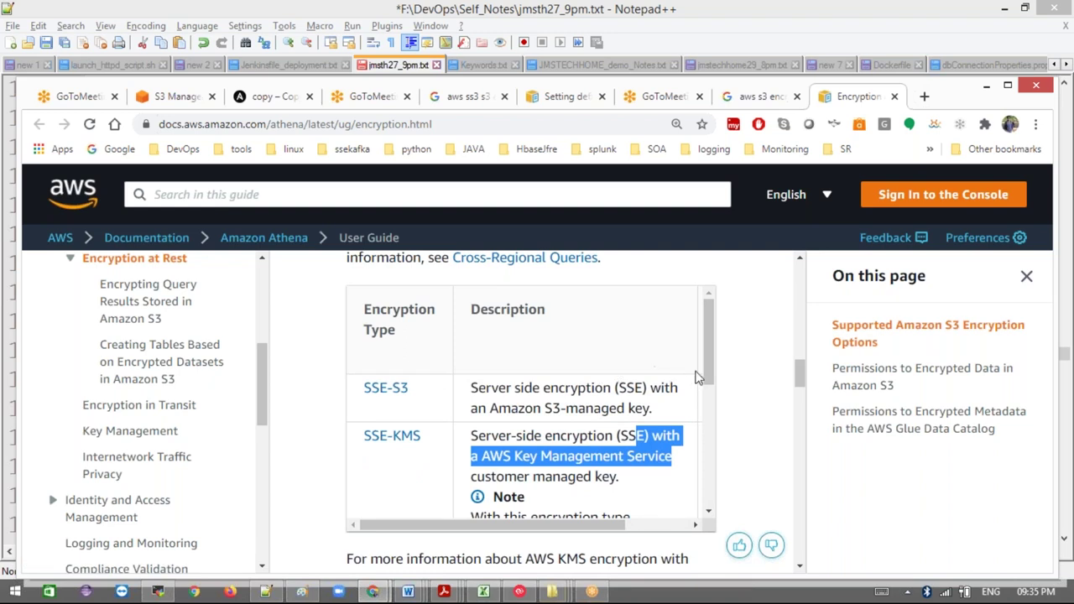
drag(708, 377, 715, 514)
- Read the Unsupported Options and encrypted data permissions sections, highlighting the client-side and asymmetric key lines, and select the page's URL
drag(801, 376, 801, 400)
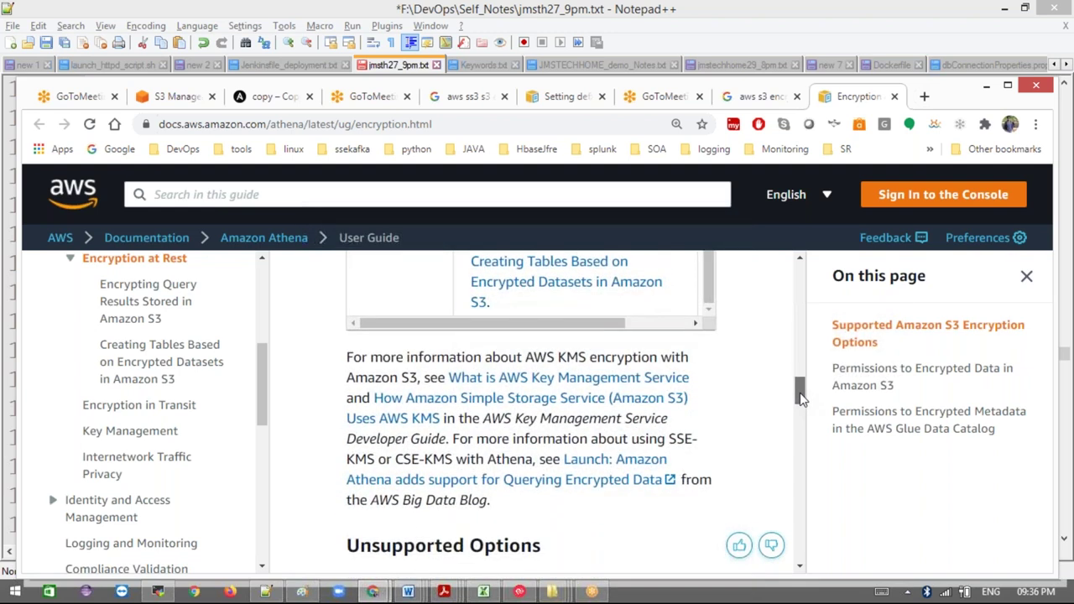
mouse_move(801, 399)
mouse_down()
mouse_move(807, 427)
mouse_move(803, 415)
mouse_up()
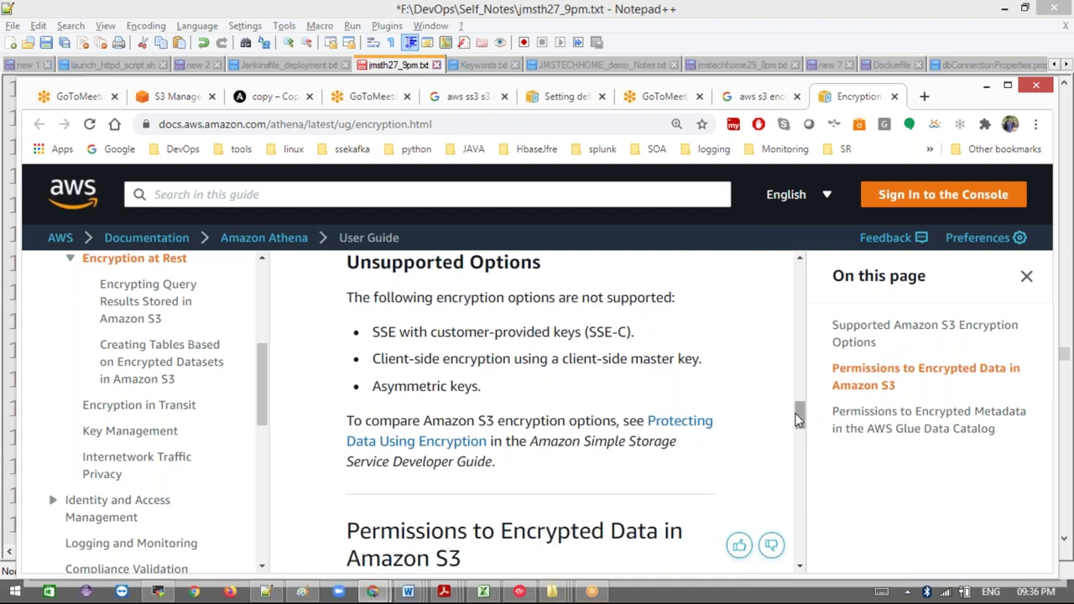
drag(511, 363, 610, 386)
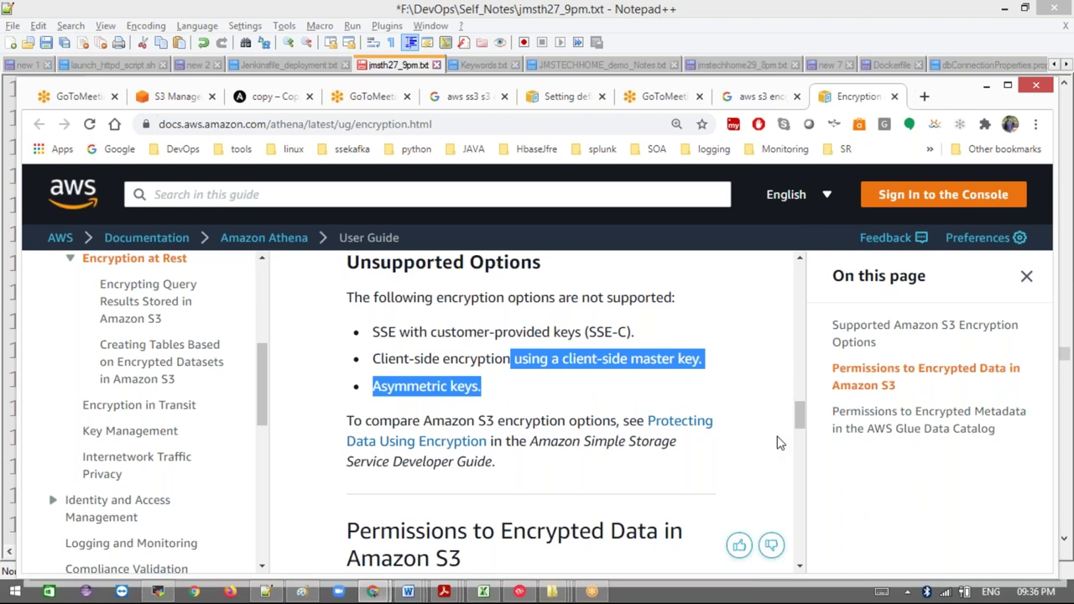
mouse_move(801, 431)
mouse_down()
mouse_move(800, 413)
mouse_move(800, 474)
mouse_move(800, 449)
mouse_up()
drag(388, 428, 453, 427)
drag(801, 440, 801, 456)
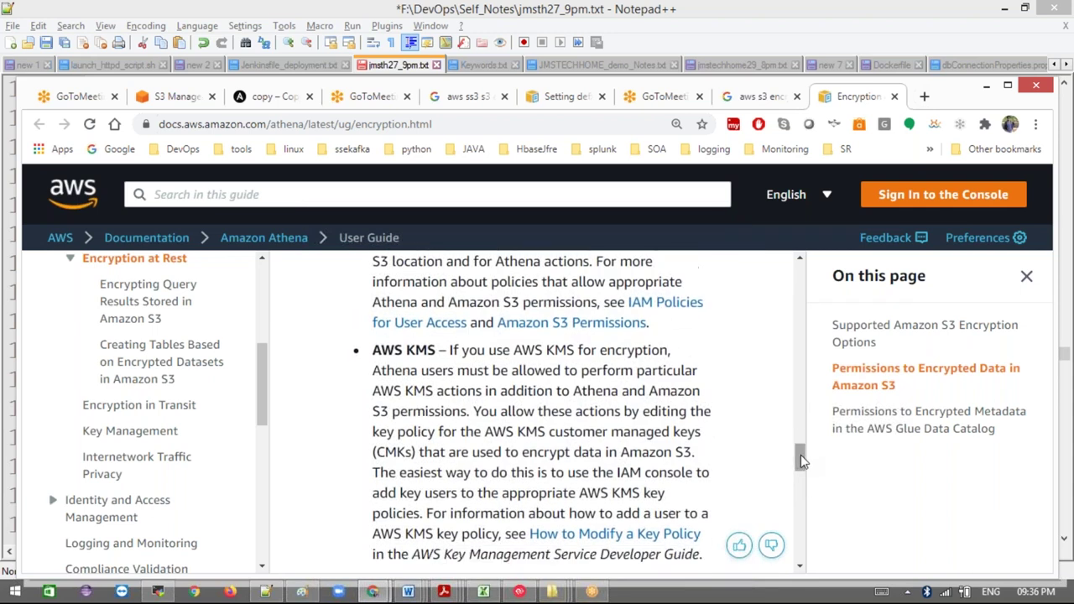
click(446, 123)
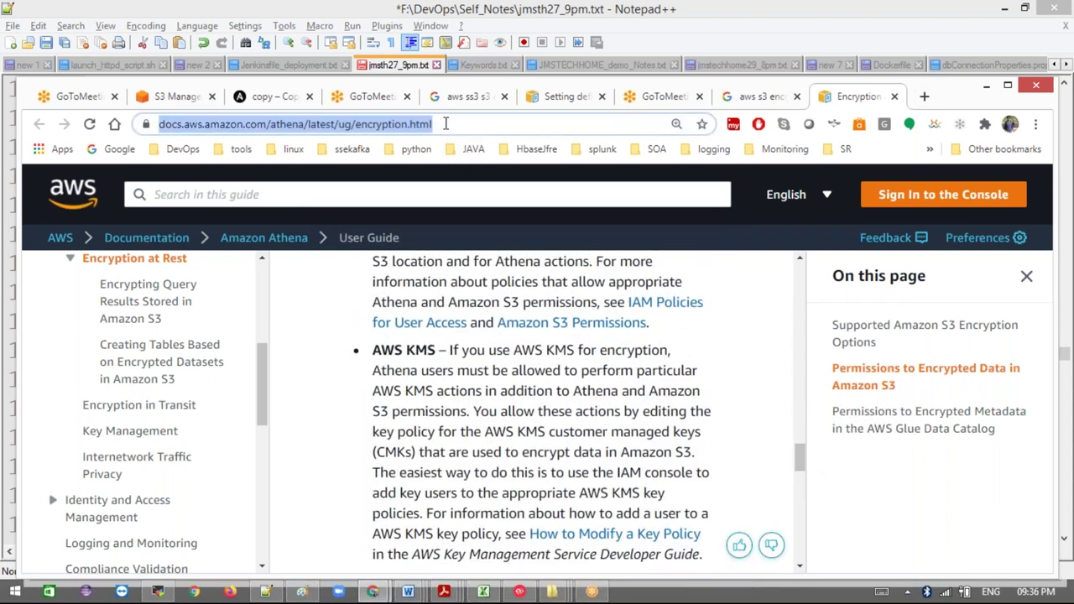
click(751, 25)
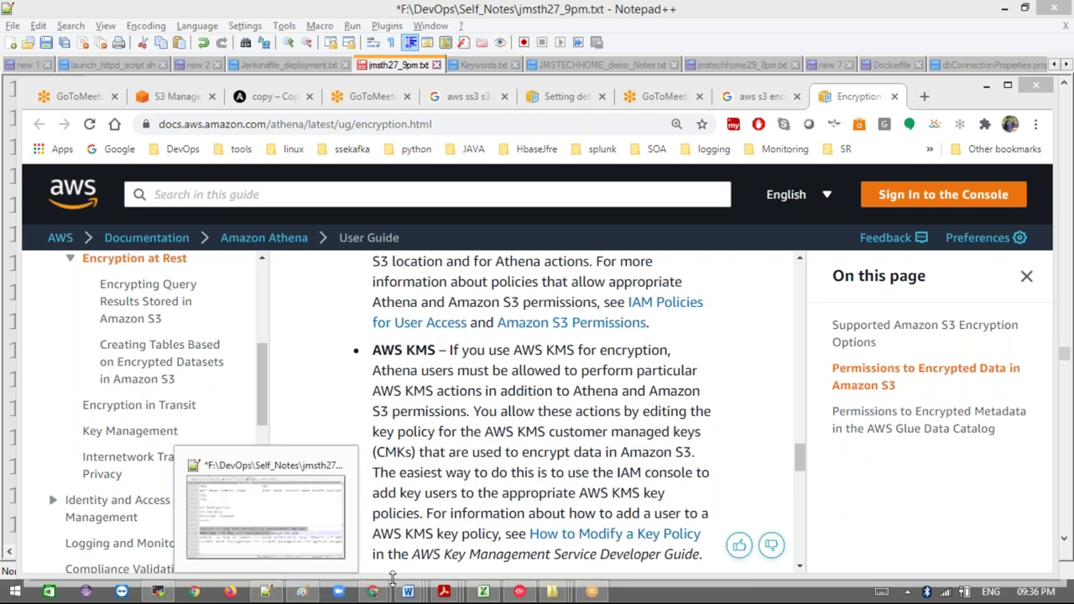
- Switch to AWS Certified Solutions Architect Slides v3.4.pdf in Adobe Acrobat Reader and search it for "s3"
mouse_move(372, 592)
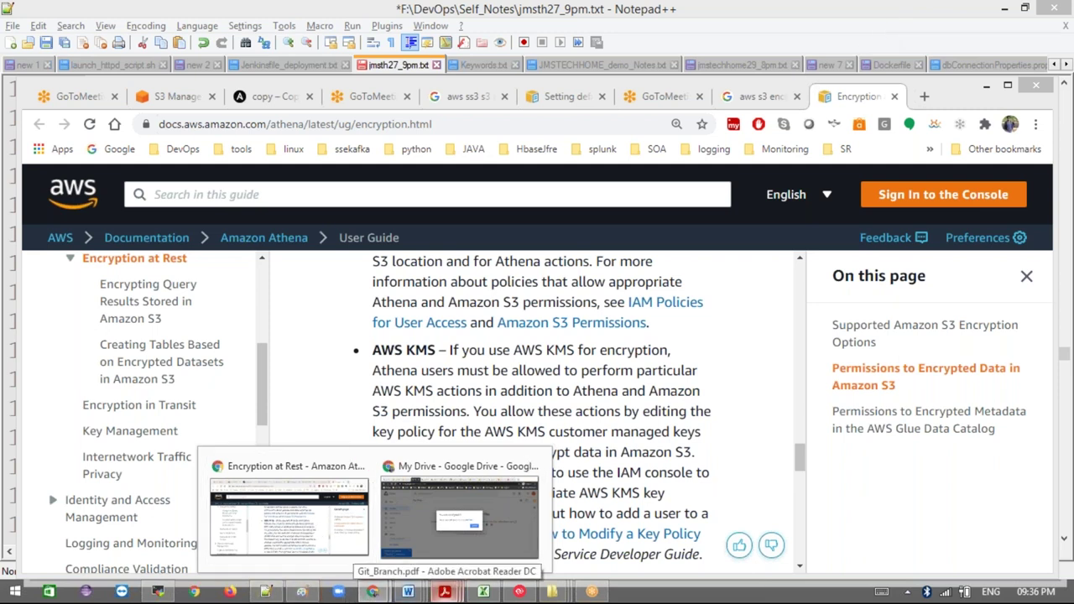
mouse_move(446, 591)
click(443, 550)
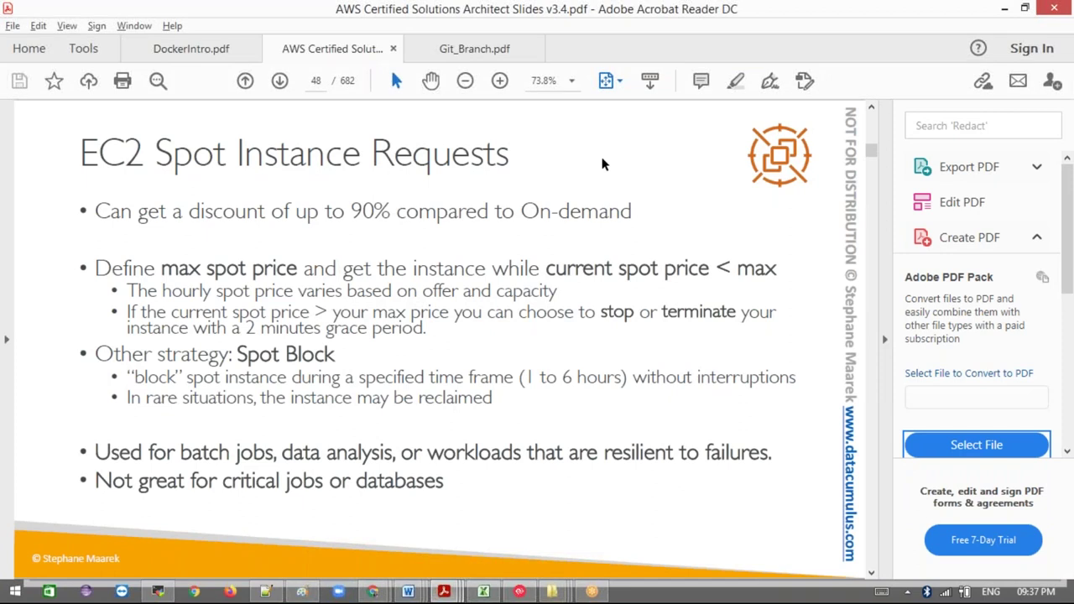
key(ctrl+f)
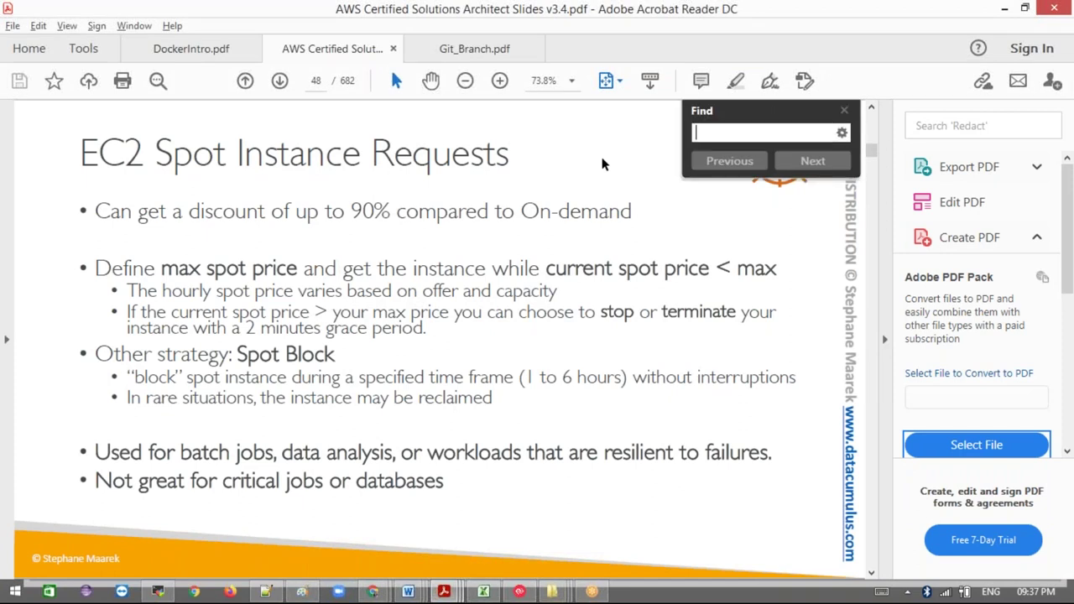
text(s3)
key(Return)
key(Return)
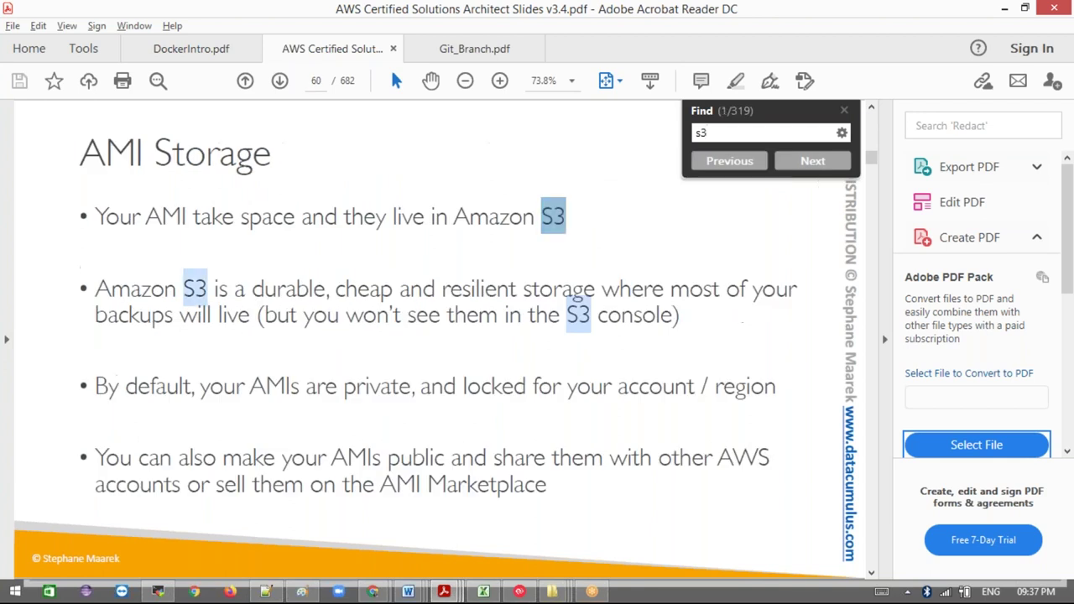
- Step through the "s3" matches to the Section introduction slide on page 221
key(Return)
key(Return)
key(Return)
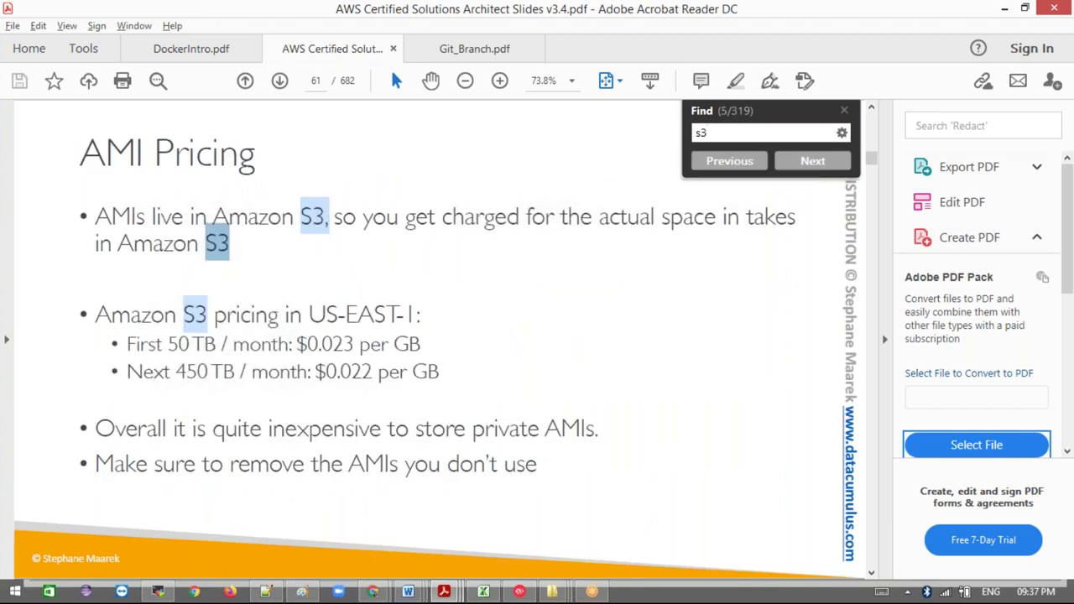
key(Return)
key(Return)
key(Return)
key(Return)
key(Return)
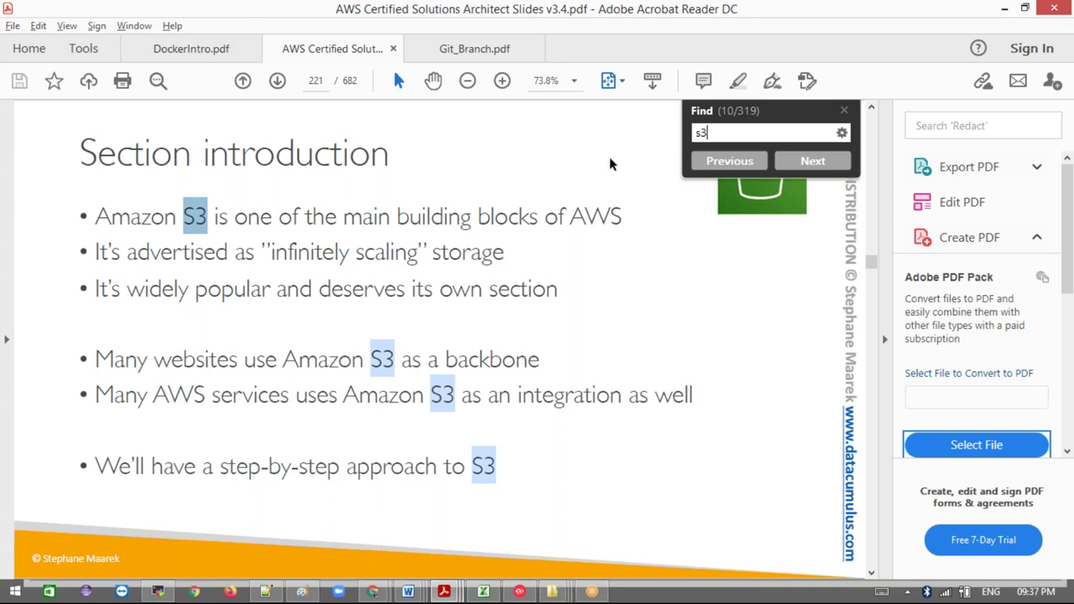
- Continue through the "s3" matches from the Section introduction slide to the Amazon S3 - Versioning slide on page 225
click(413, 299)
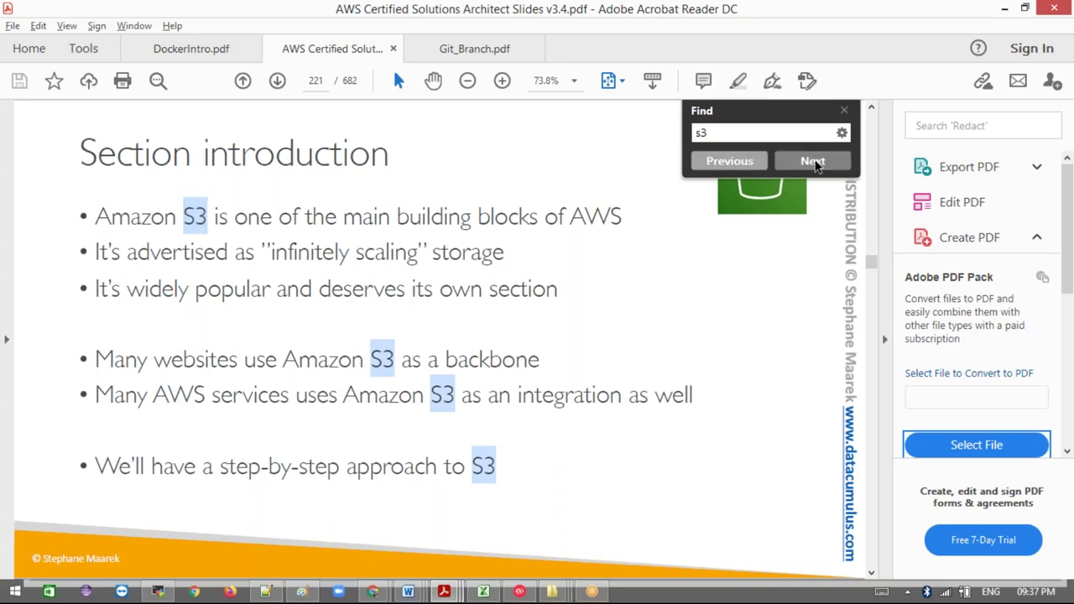
click(813, 161)
click(813, 161)
click(814, 161)
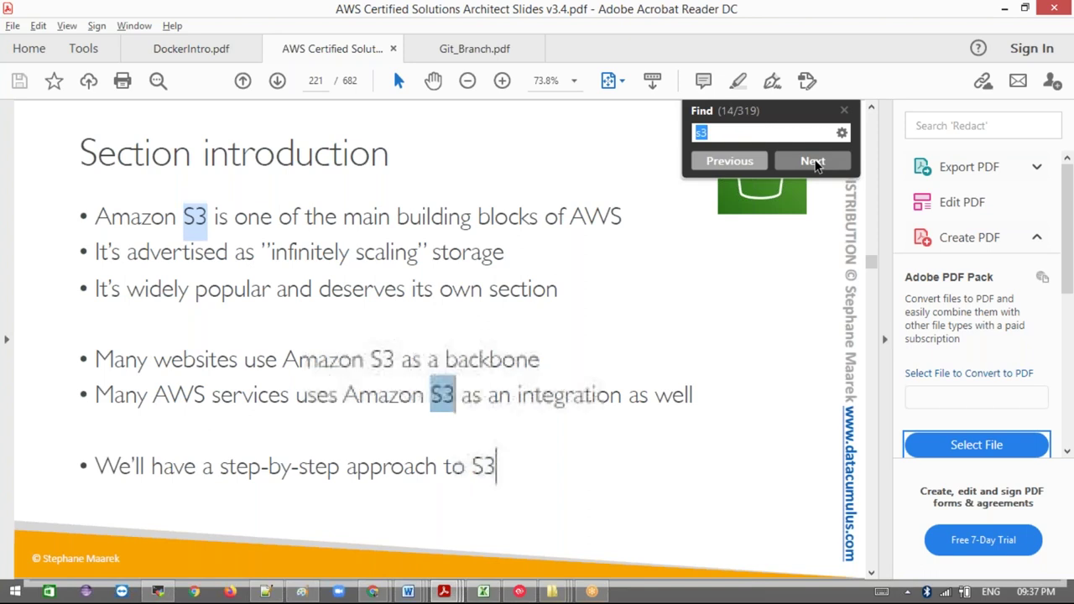
click(813, 161)
click(813, 162)
click(813, 161)
click(813, 161)
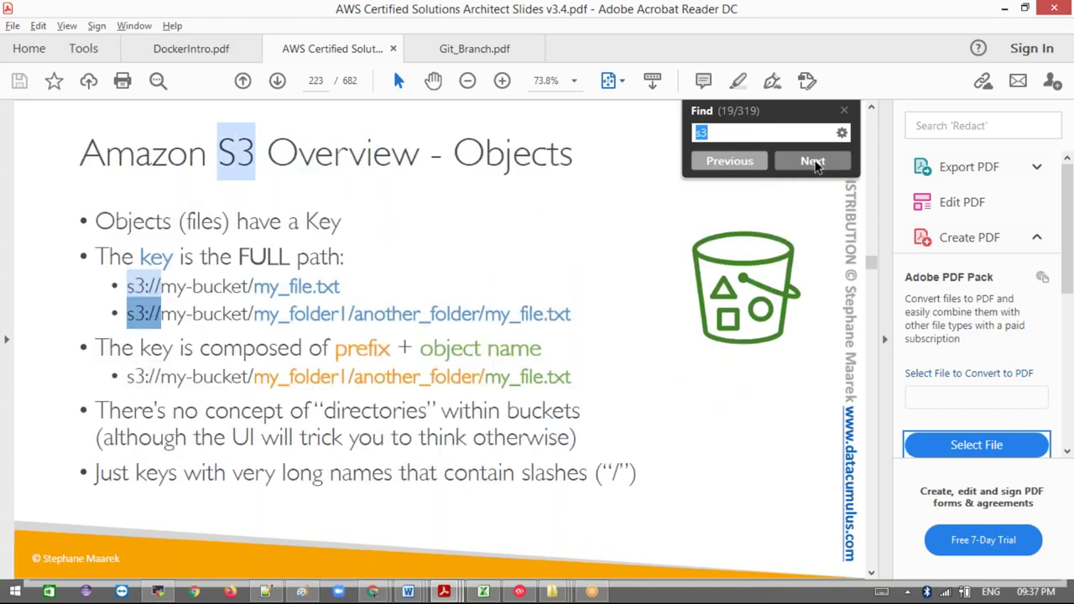
click(813, 161)
click(813, 161)
click(813, 161)
click(813, 161)
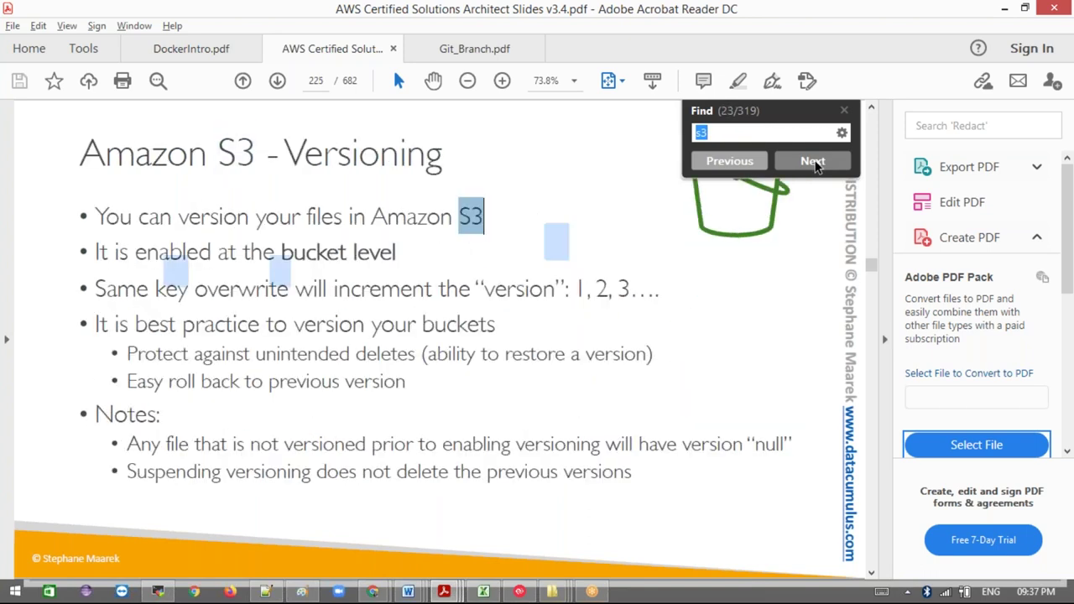